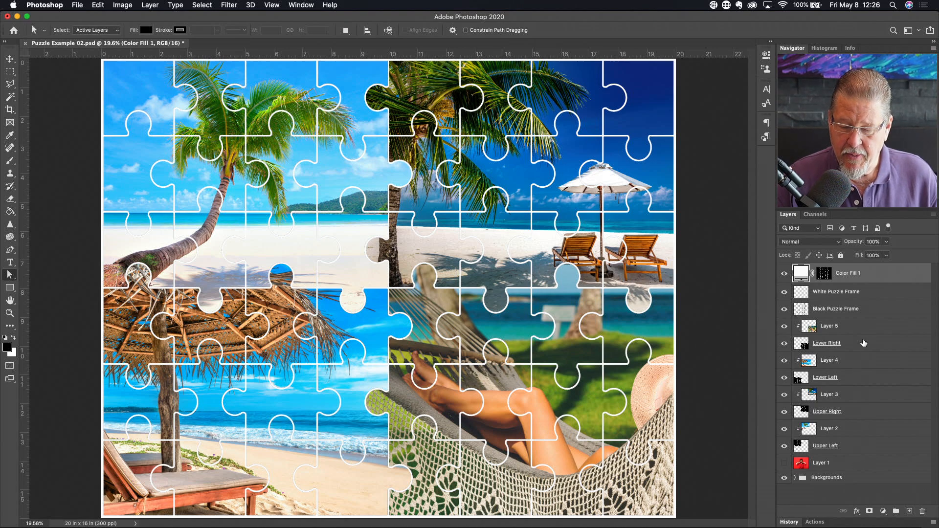
- Hide Color Fill 1 and White Puzzle Frame to preview the black puzzle lines, then restore them
left_click(784, 274)
left_click(784, 292)
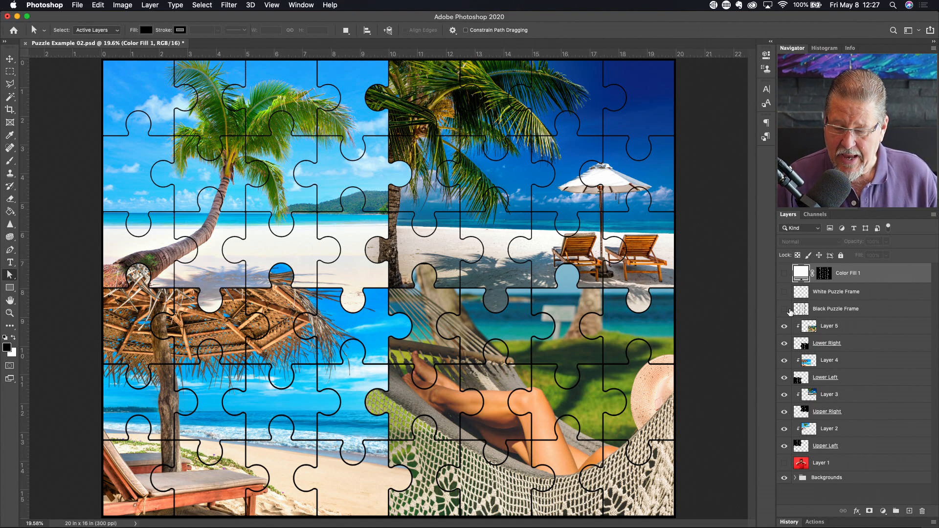
left_click(784, 309)
left_click(784, 292)
left_click(784, 274)
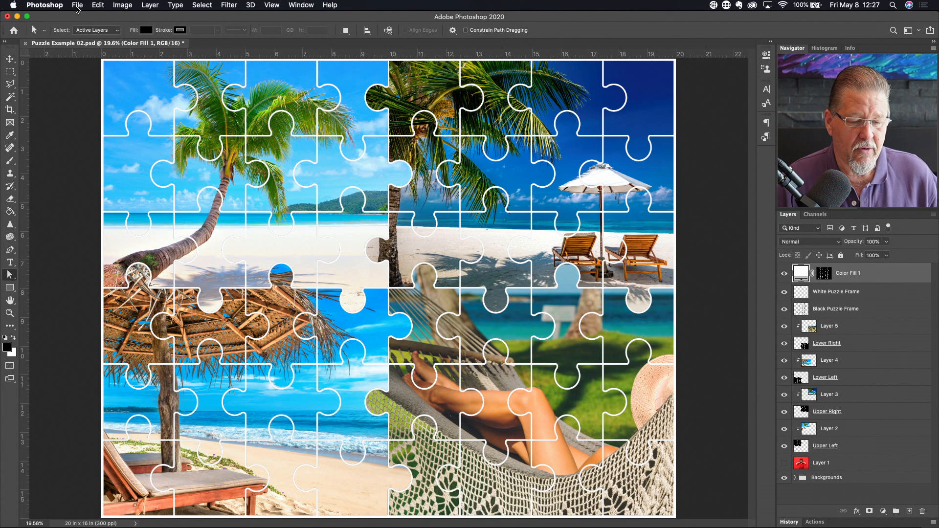
- Start a new document and list all blank Film & Video presets
left_click(76, 6)
left_click(553, 206)
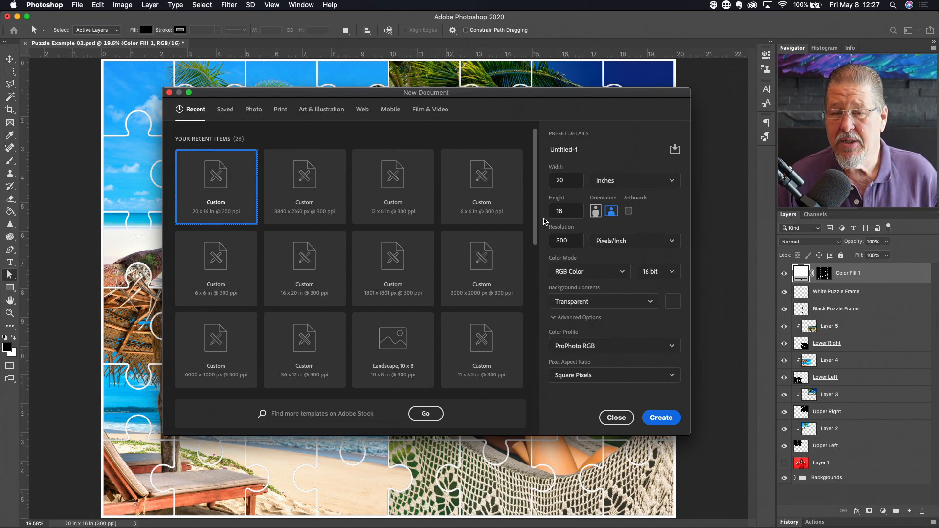
left_click(422, 115)
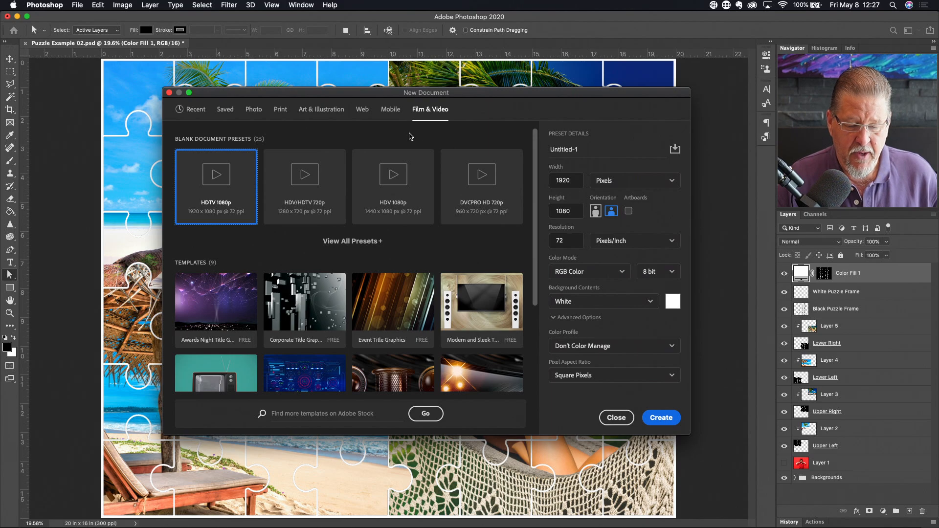
left_click(362, 248)
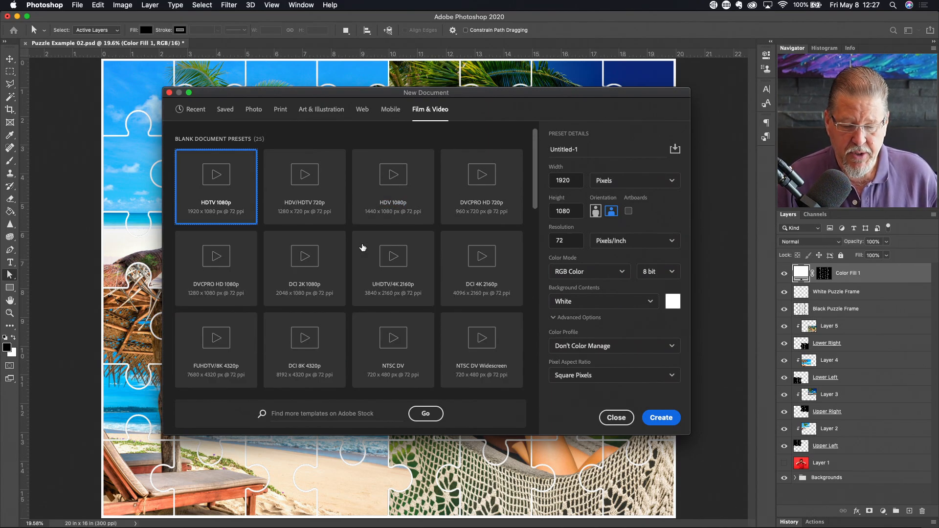
- Create a transparent UHDTV/4K 2160p document at 300 ppi, 16 bit, using ProPhoto RGB
left_click(392, 276)
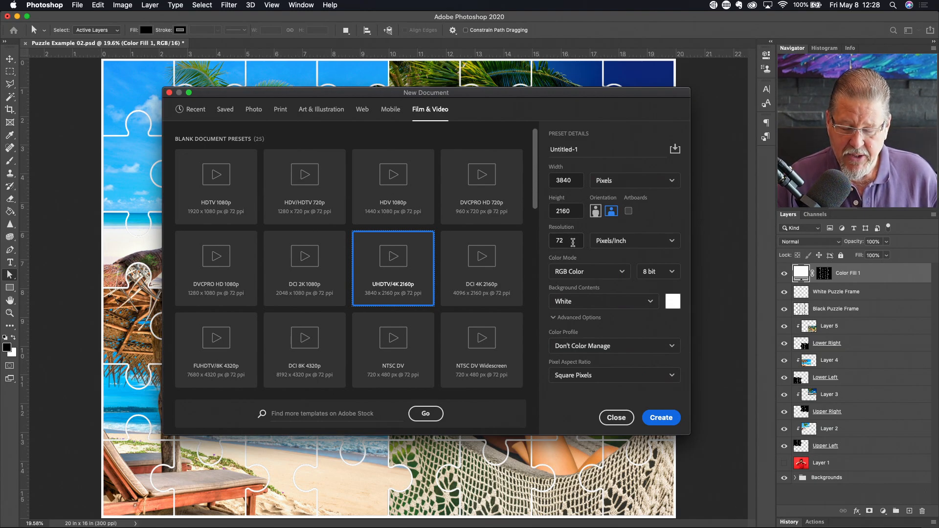
left_click(573, 240)
type("300")
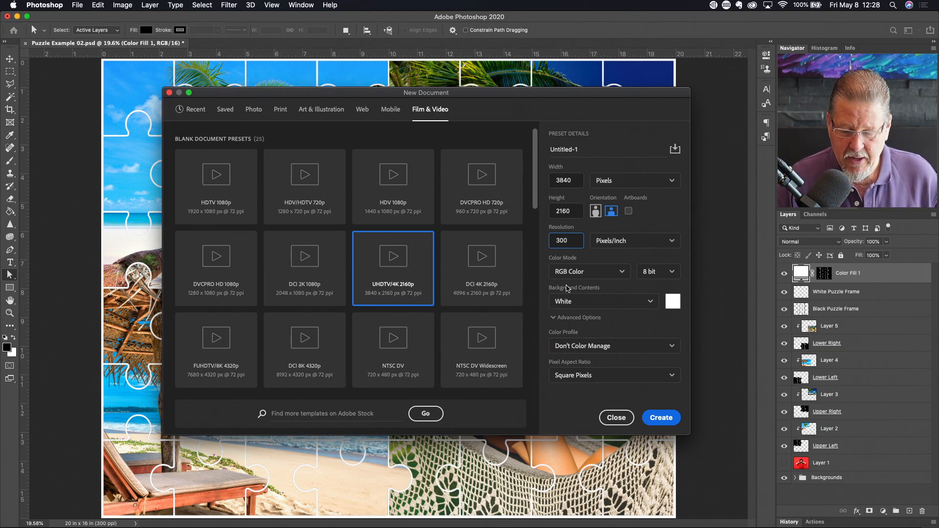
left_click(674, 275)
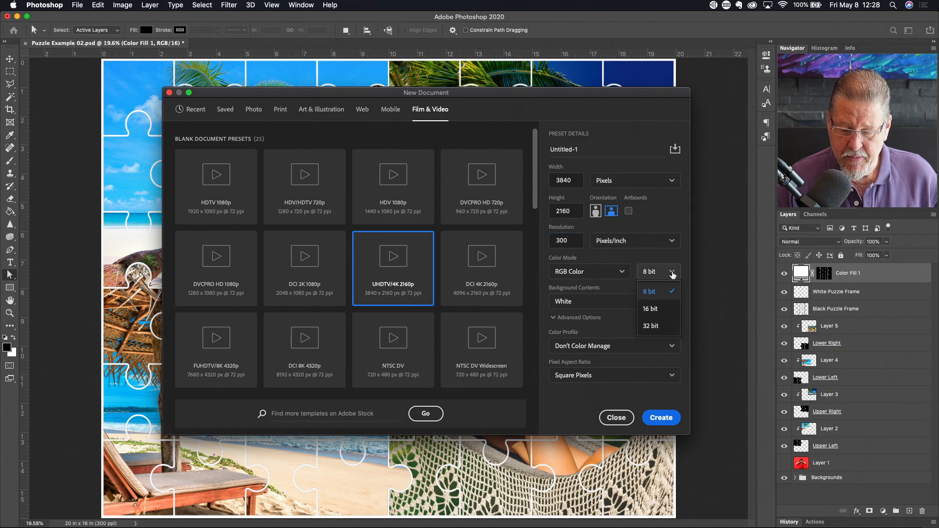
left_click(659, 310)
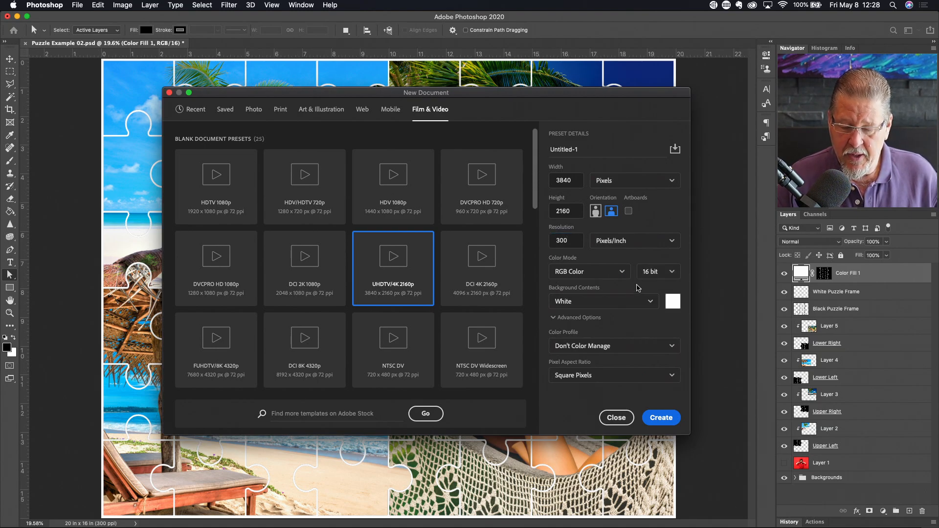
left_click(650, 302)
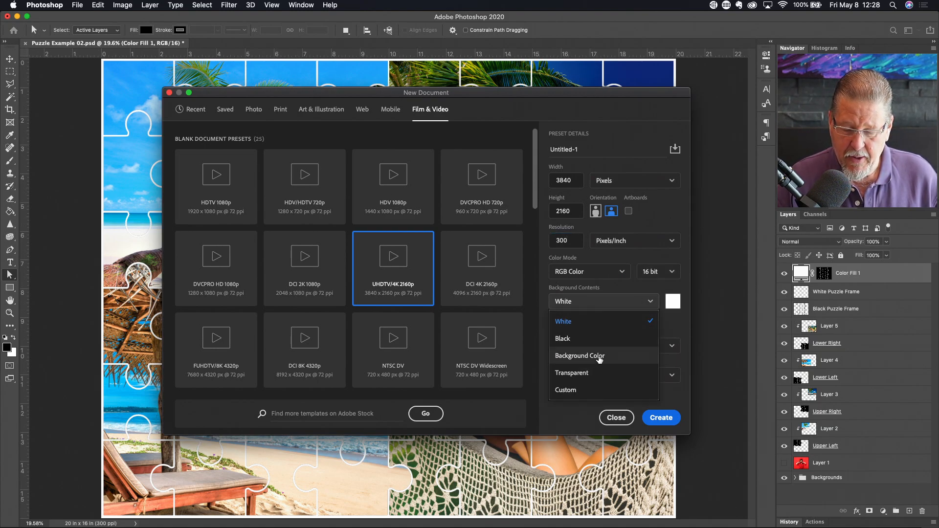
left_click(597, 374)
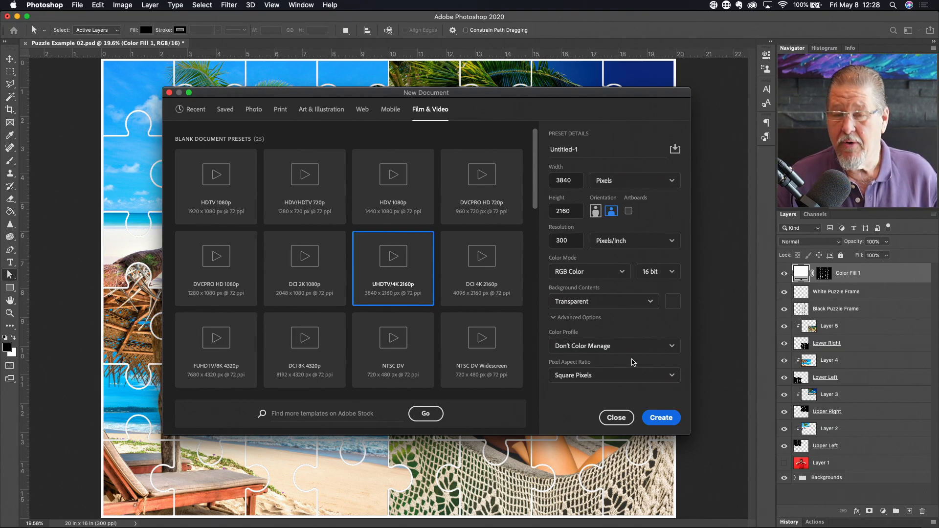
left_click(673, 348)
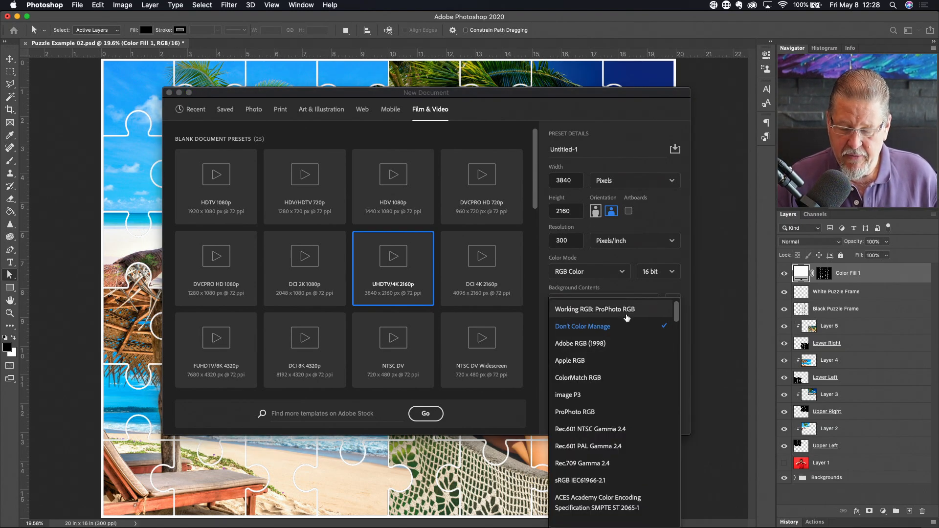
left_click(626, 317)
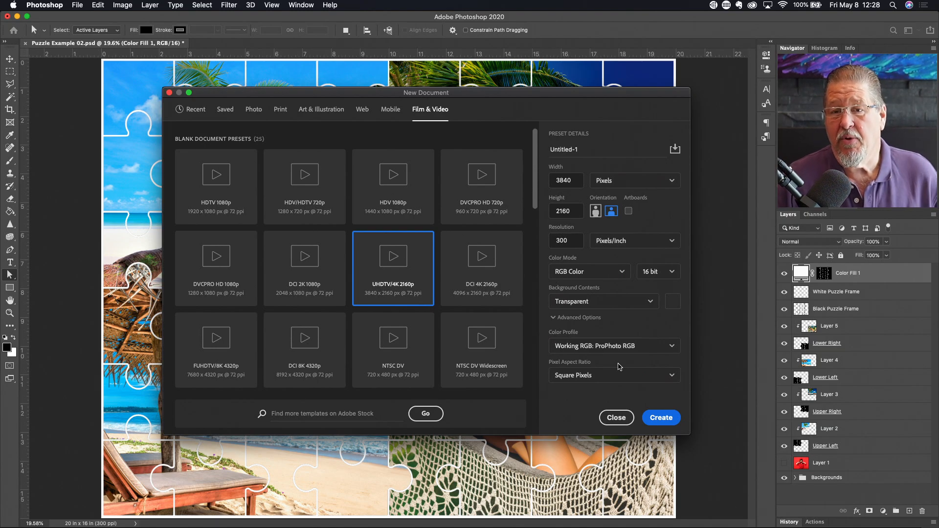
left_click(658, 418)
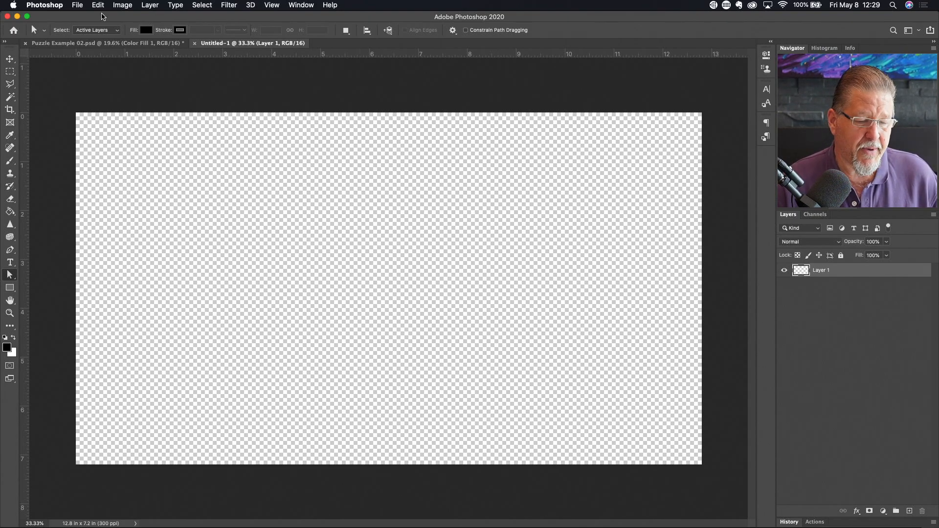
left_click(77, 6)
- Open Large Puzzle.eps from the tdn folder
left_click(96, 25)
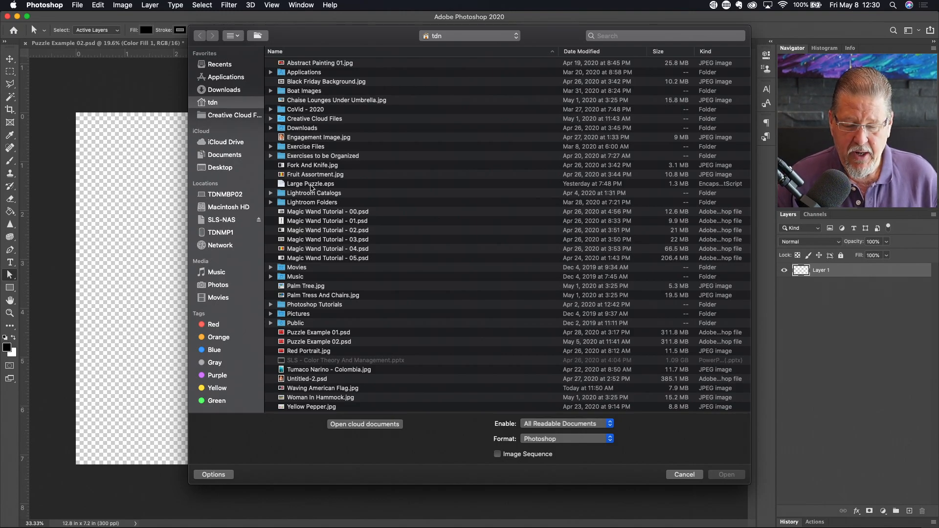
double_click(311, 185)
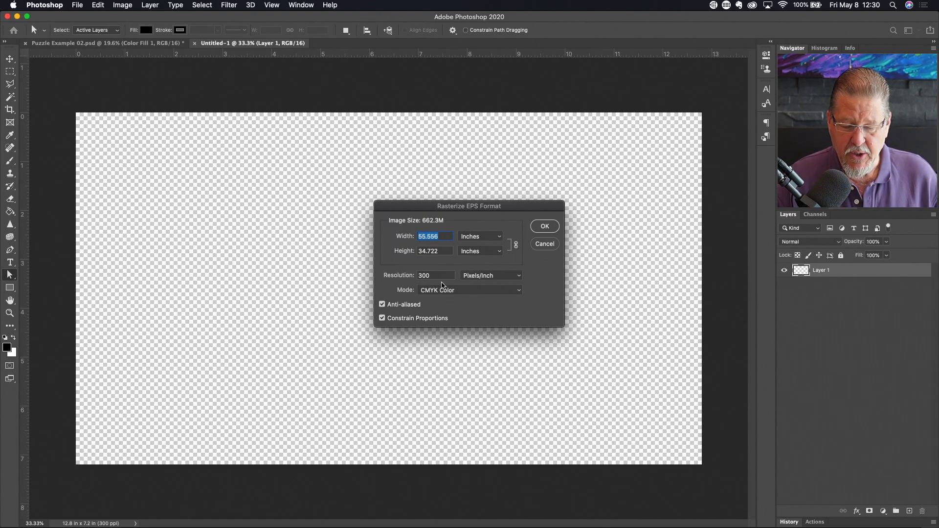
- Rasterize Large Puzzle.eps at the proposed 300 Pixels/Inch
left_click(543, 228)
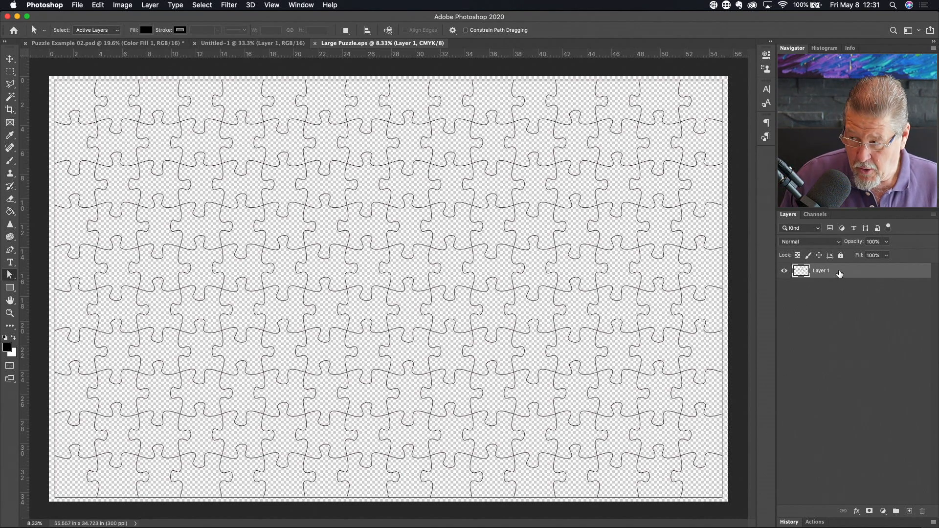
- Drag the puzzle-outline layer into Untitled-1 as Layer 2, accepting the bit-depth prompt
left_click_drag(840, 273, 290, 202)
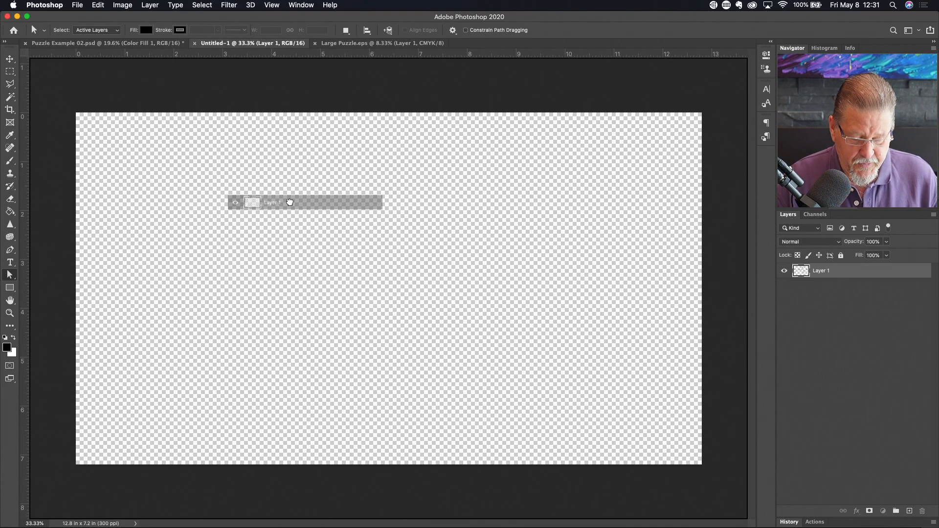
left_click_drag(289, 202, 291, 203)
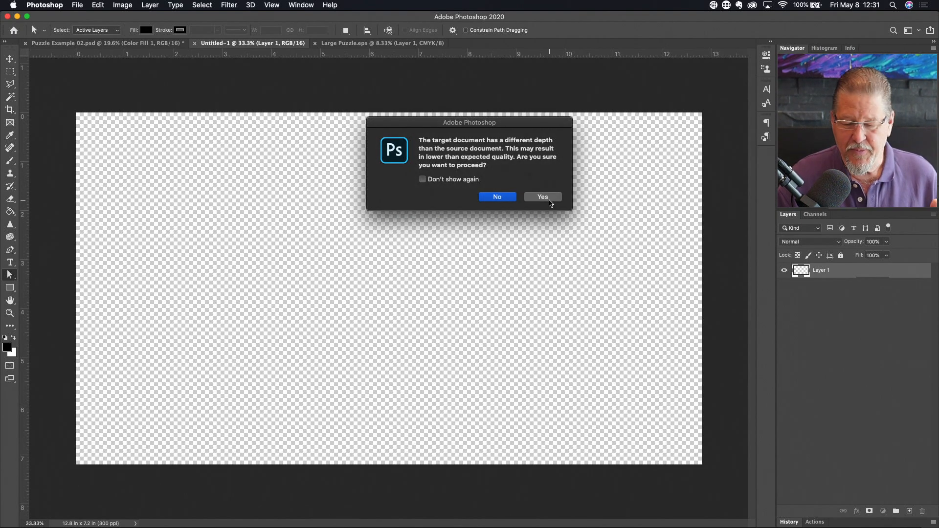
left_click(549, 198)
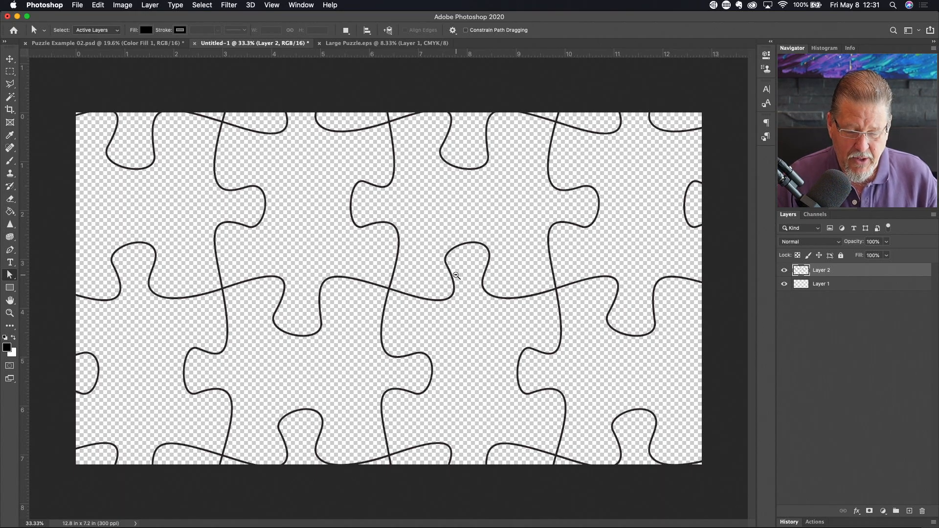
left_click(453, 270, "alt")
left_click(456, 271, "alt")
left_click(456, 273, "alt")
left_click(456, 275, "alt")
key("v")
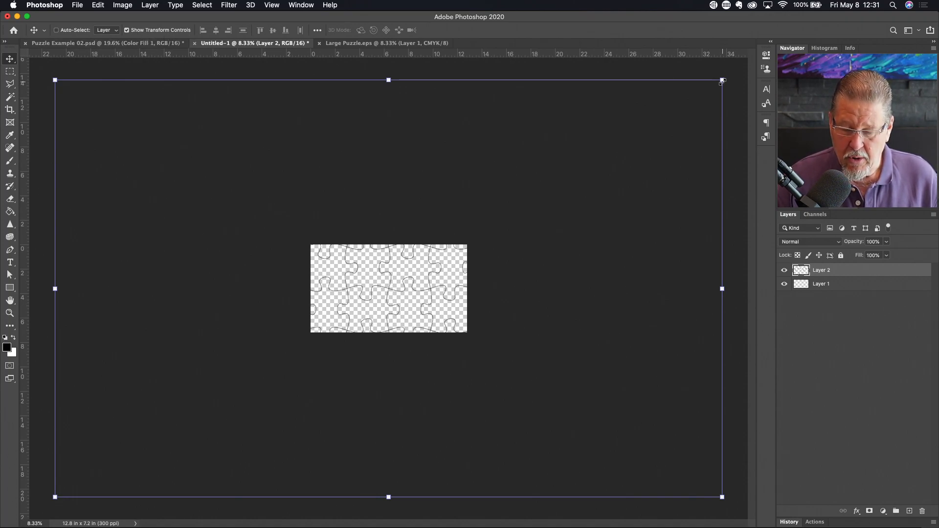
- Scale Layer 2's puzzle outlines to about 23% × 21% so they fill the 12.8 × 7.2 in canvas
left_click_drag(722, 80, 462, 251)
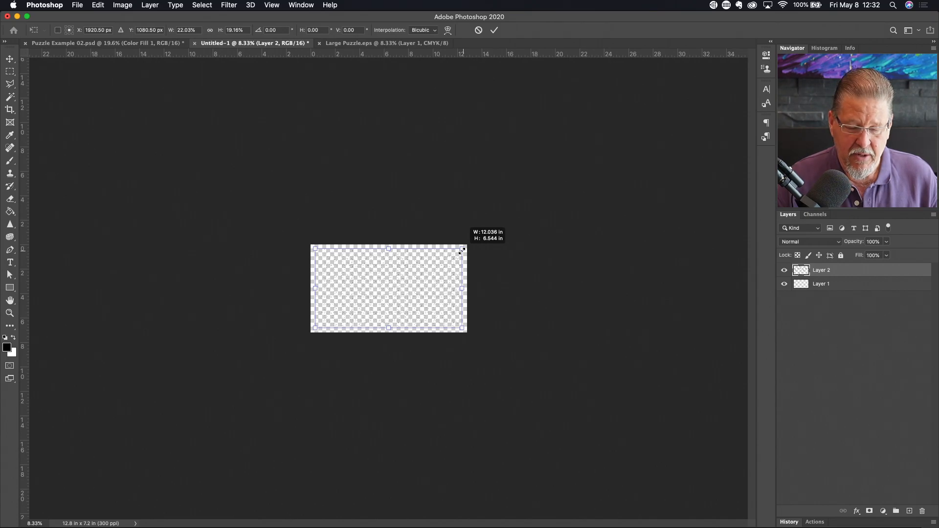
left_click_drag(462, 251, 462, 252)
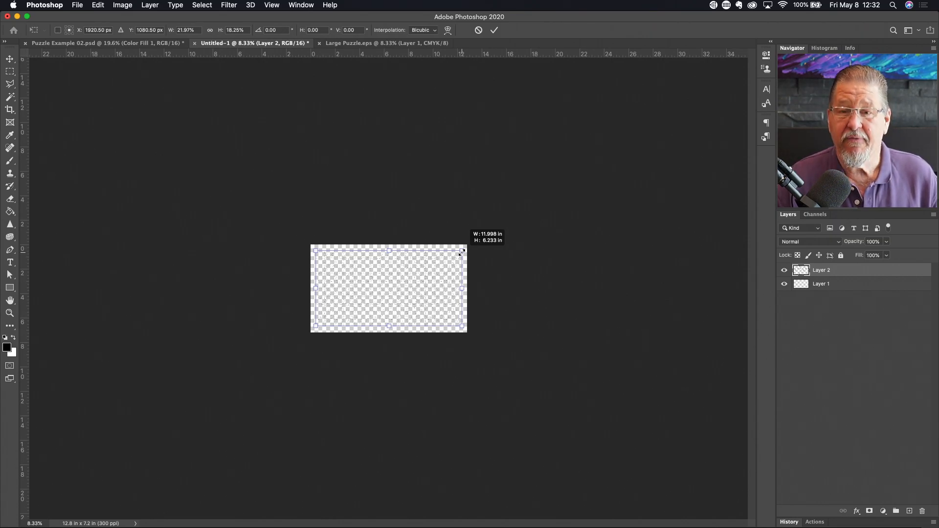
left_click_drag(462, 251, 461, 252)
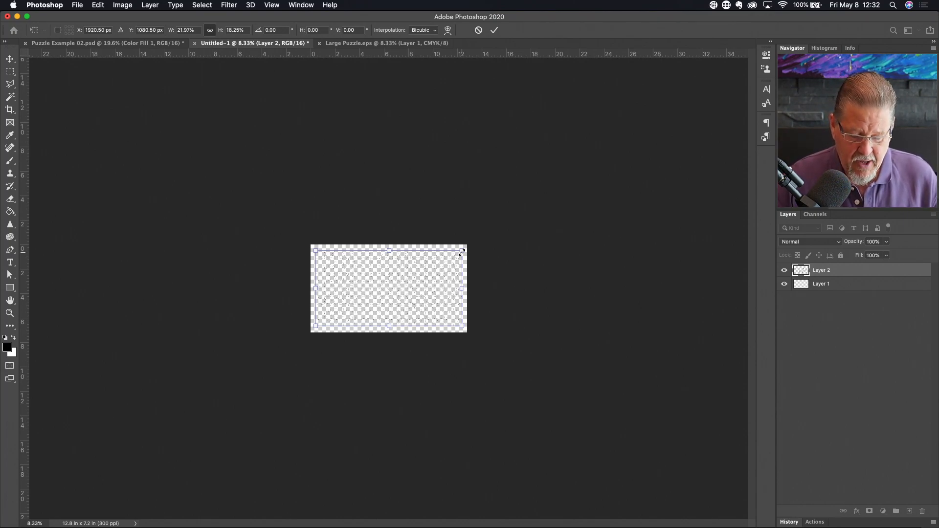
key("super+0")
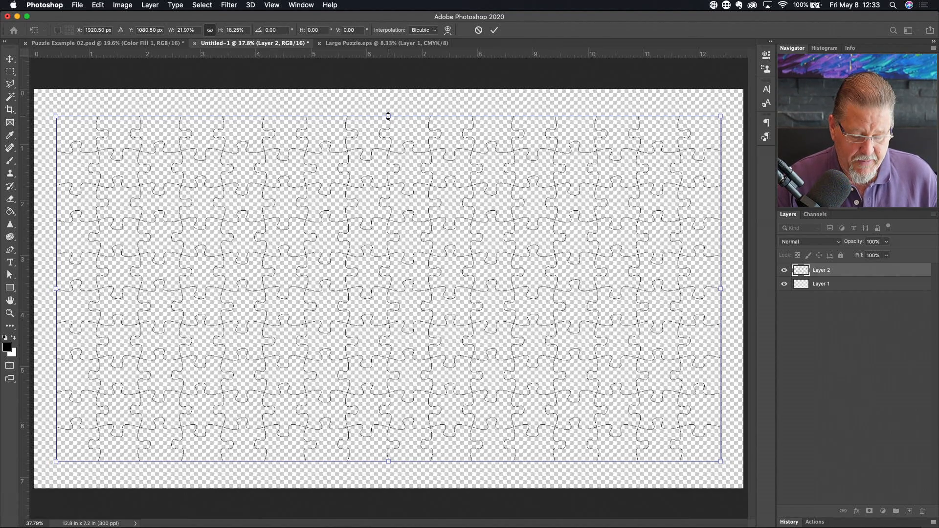
left_click_drag(388, 115, 393, 94)
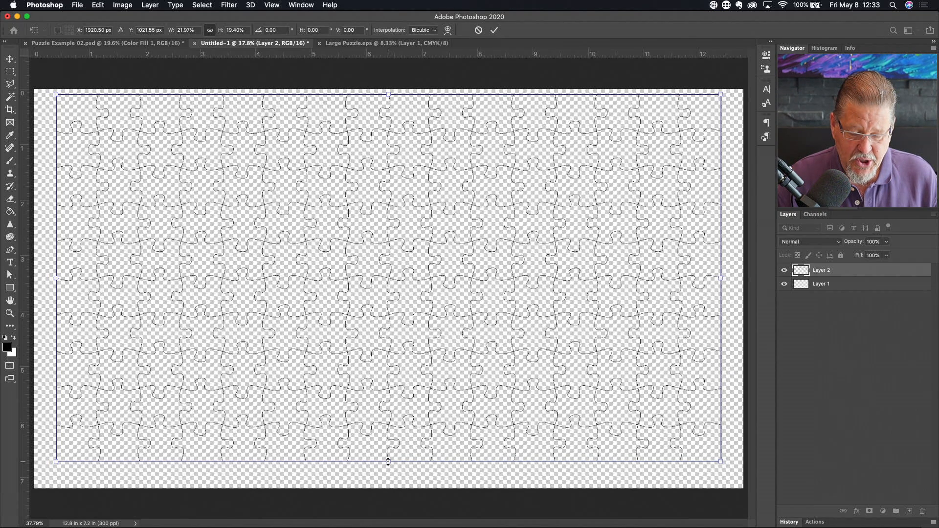
left_click_drag(389, 462, 389, 484)
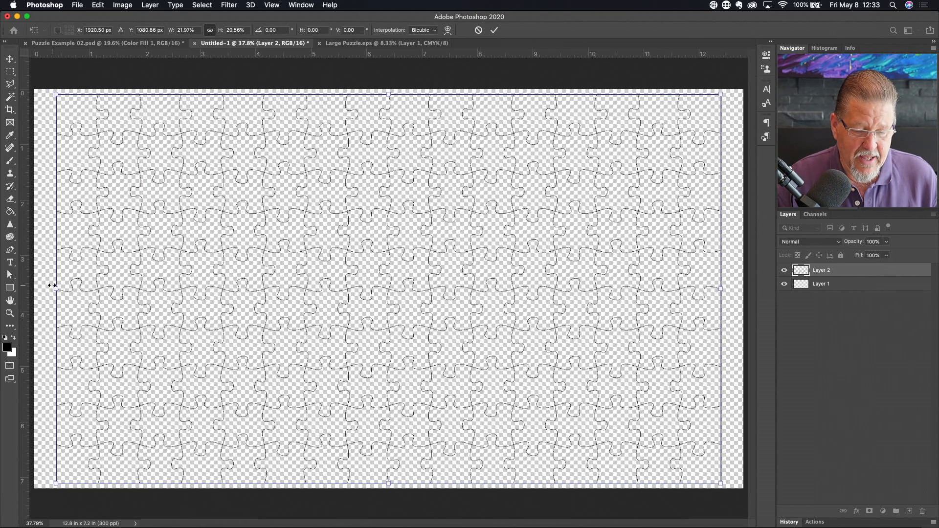
left_click_drag(55, 292, 39, 292)
left_click_drag(722, 289, 741, 290)
key("Return")
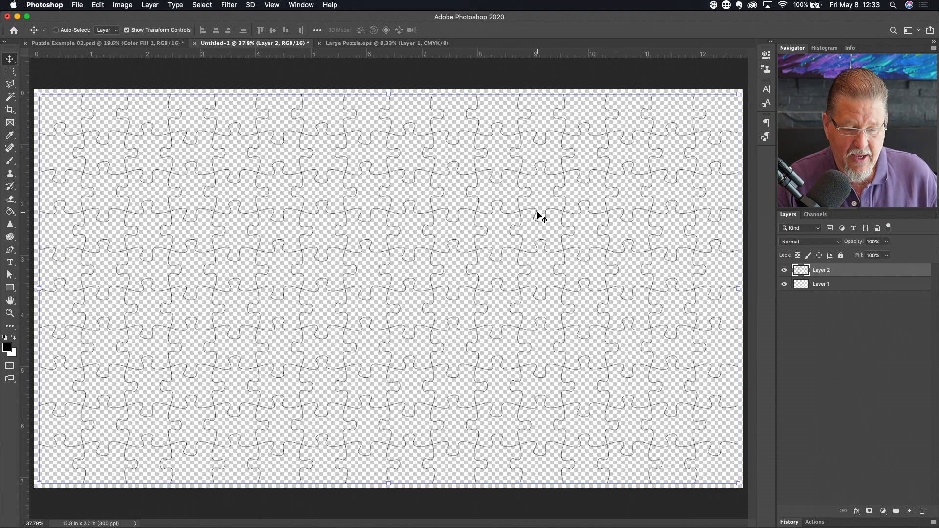
- Switch to the Path Selection tool with A
key("a")
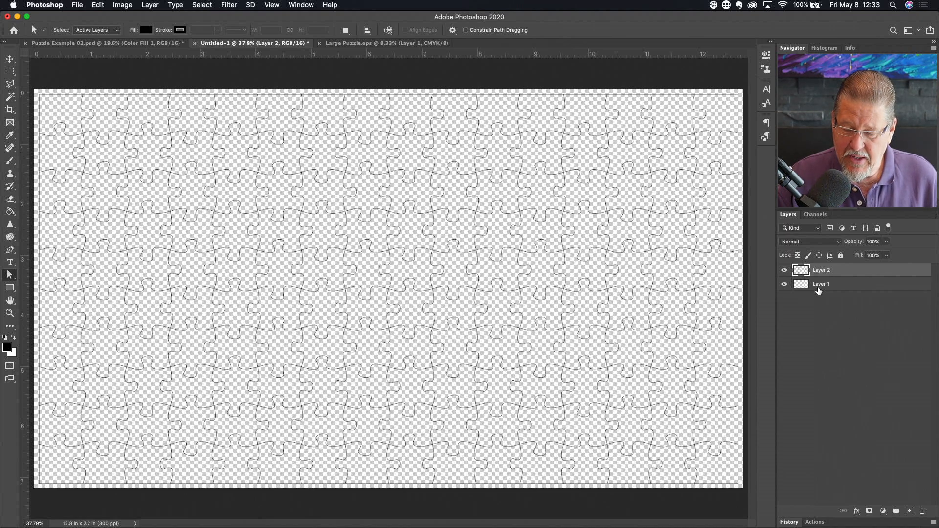
- Rename Layer 1 to 'White Background'
left_click(819, 290)
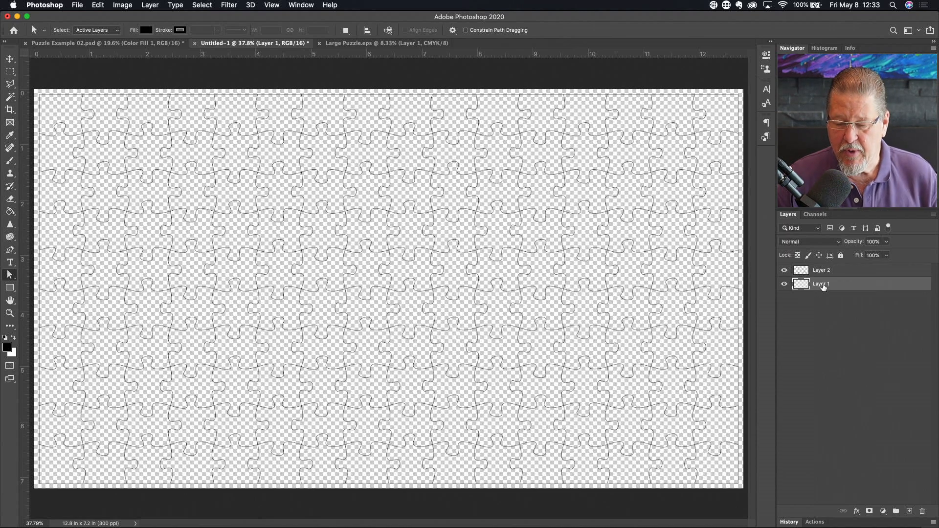
double_click(823, 285)
type("White Ba")
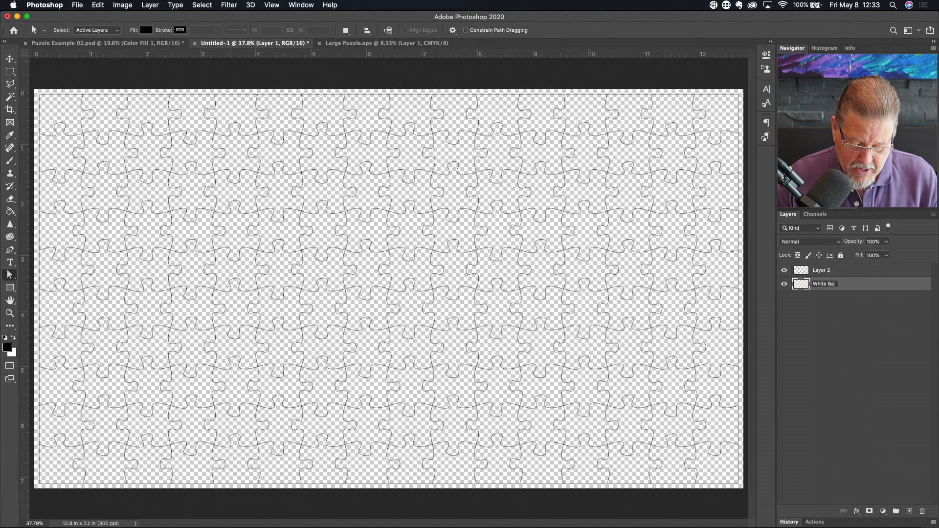
type("ckground")
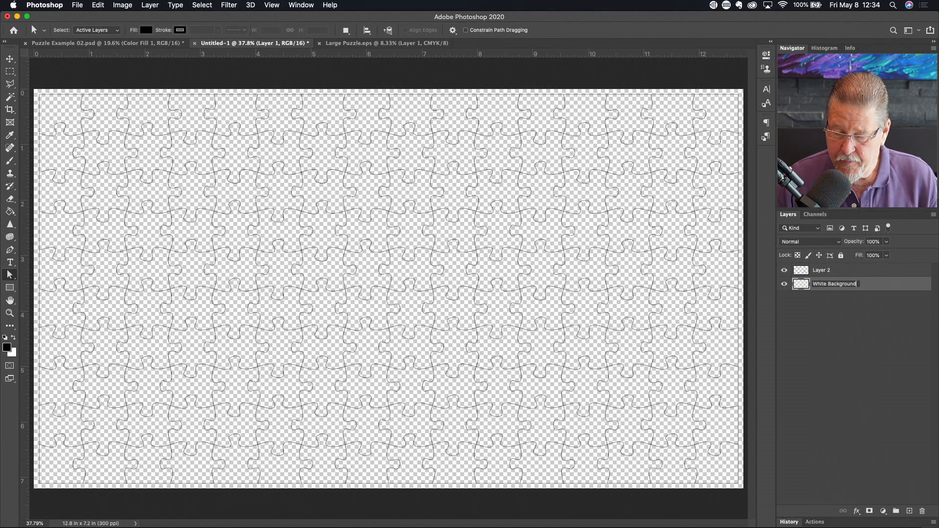
key("Return")
key("g")
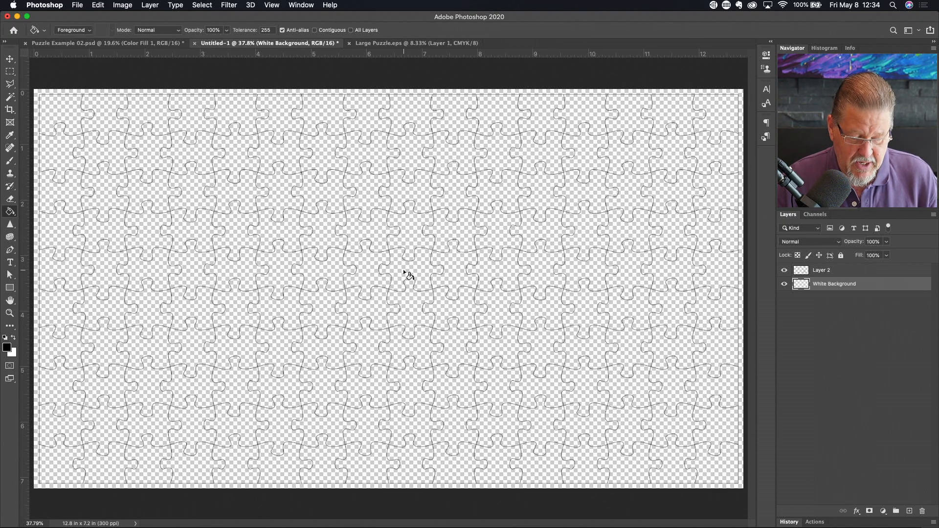
- Swap to a white foreground colour and paint-bucket fill the White Background layer
key("x")
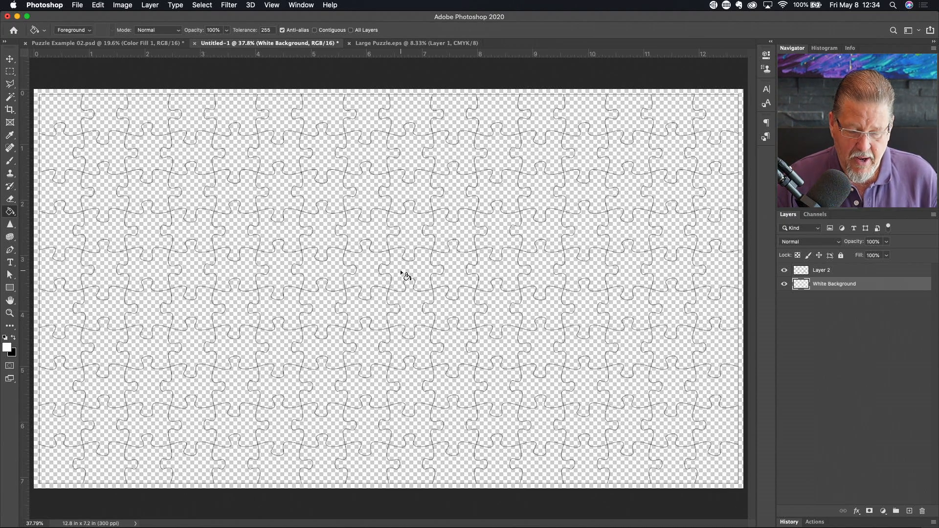
left_click(403, 276)
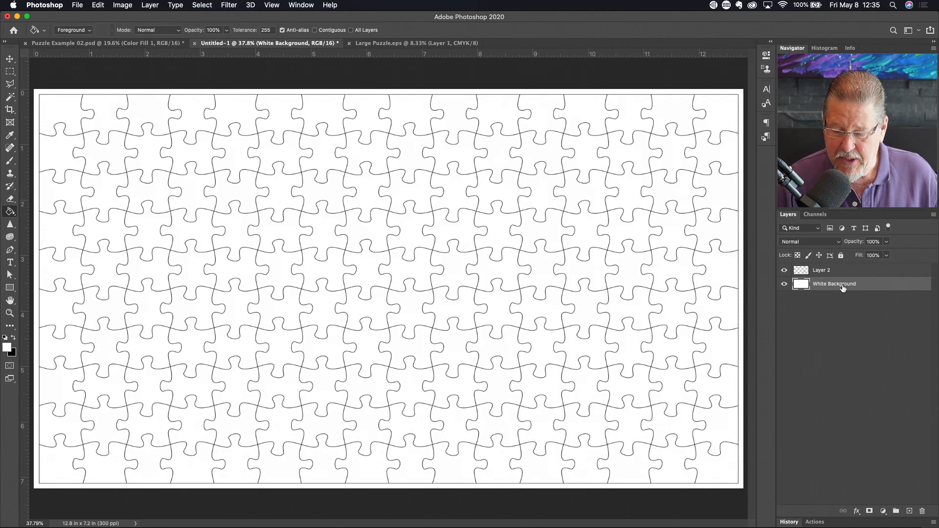
left_click(822, 272)
- Rename Layer 2 to 'Puzzle Frame'
double_click(821, 272)
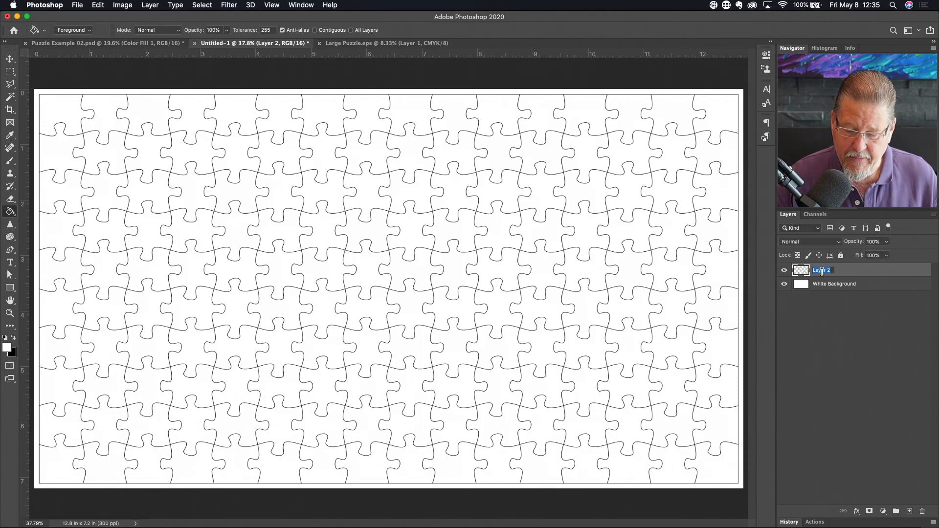
type("Puzzl")
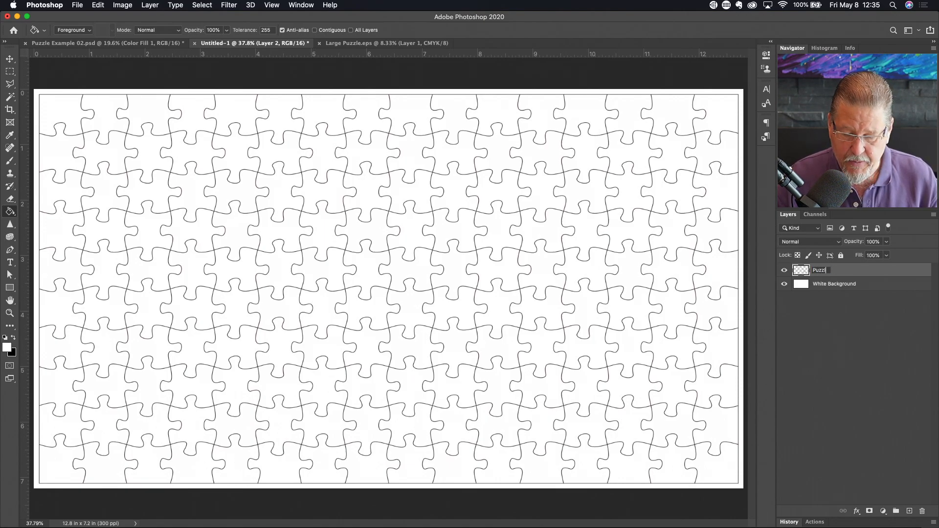
type("e Frame")
key("Return")
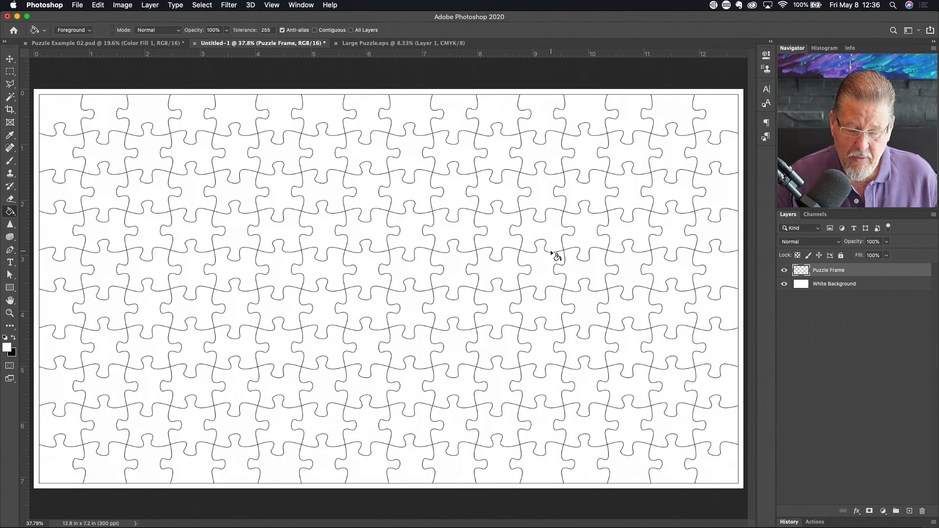
- Choose the Rectangular Marquee tool and start a selection at the canvas's top-left corner
key("m")
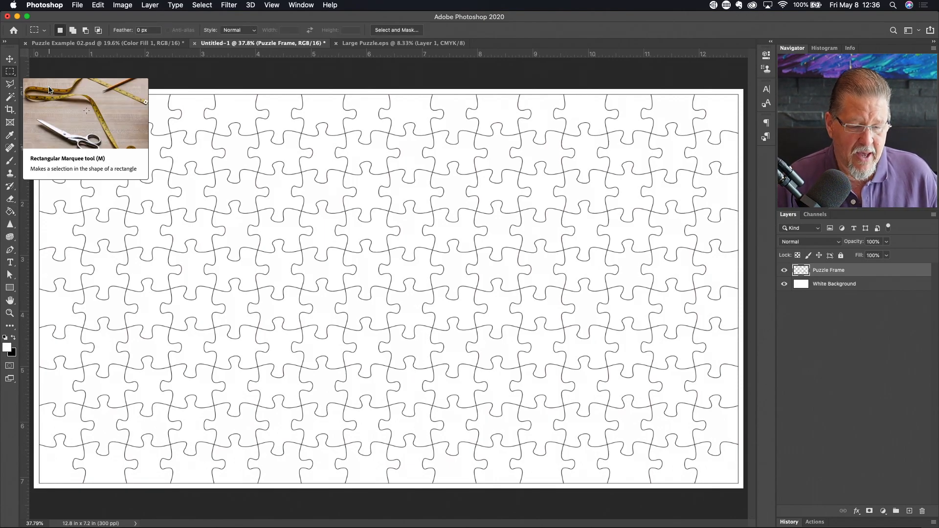
key("shift+m")
key("shift+m")
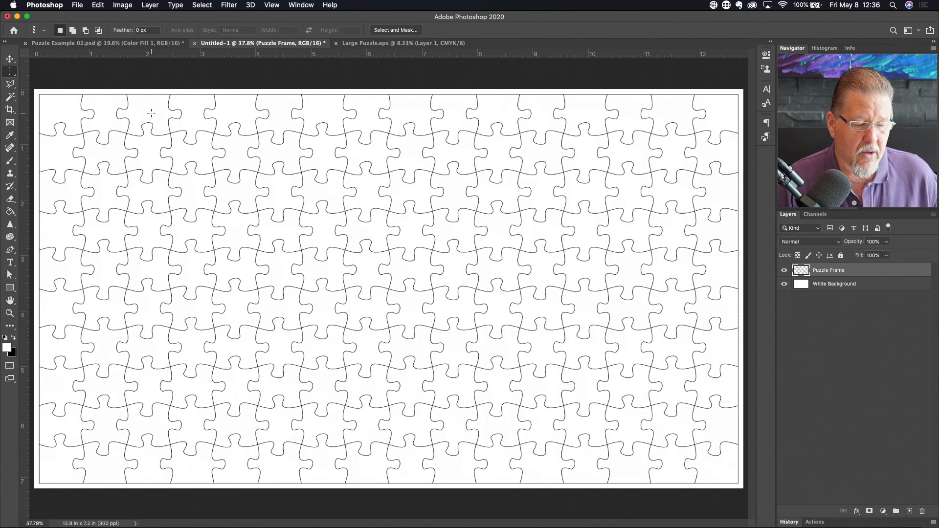
key("shift+m")
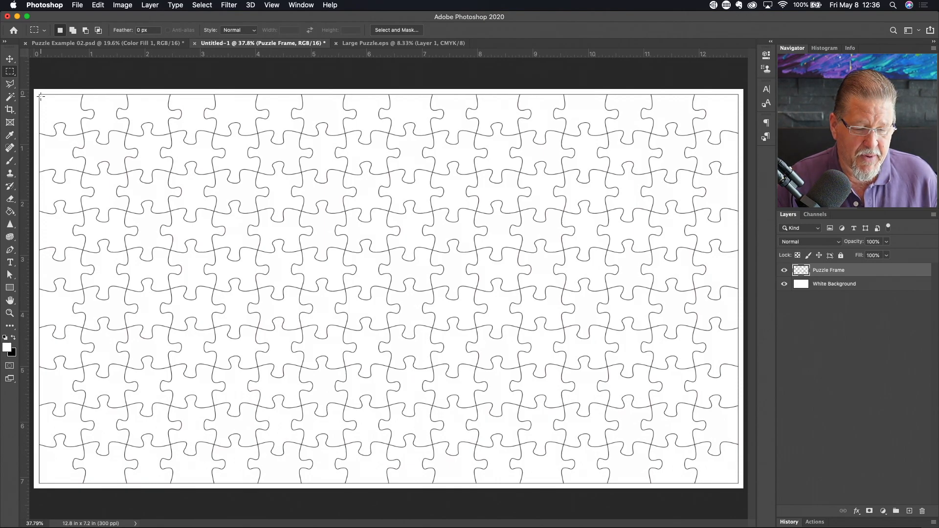
left_click_drag(41, 97, 737, 481)
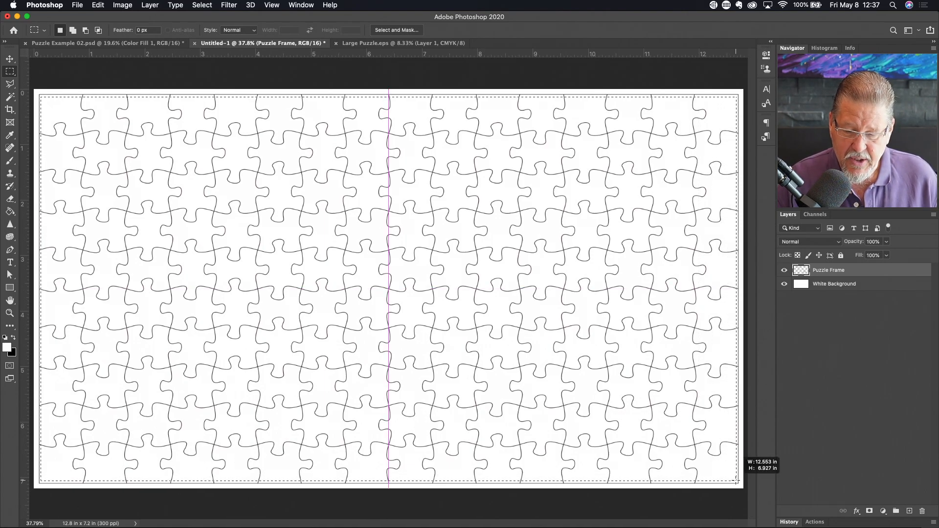
- Finish the marquee at the bottom-right corner, selecting nearly the whole canvas
left_click_drag(737, 481, 736, 481)
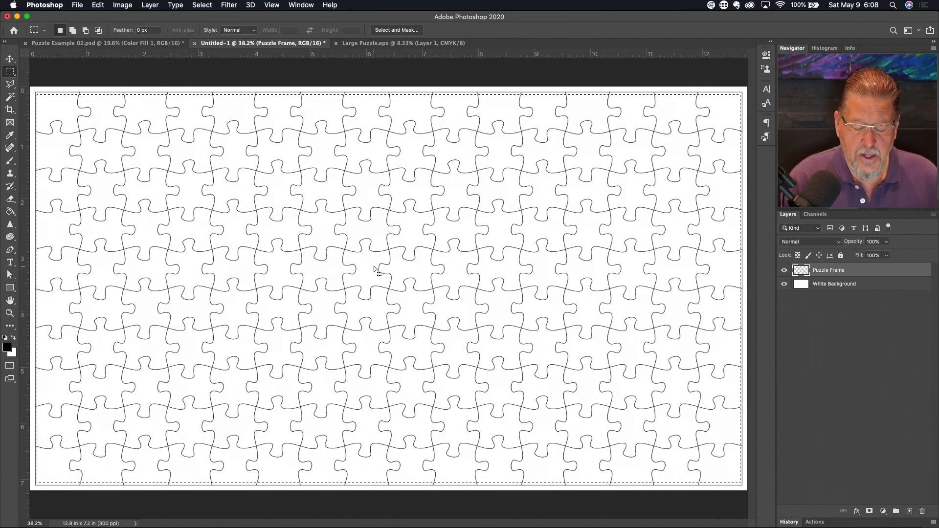
- Free Transform the Puzzle Frame layer and commit it, keeping the lines fitted across the canvas
key("super+t")
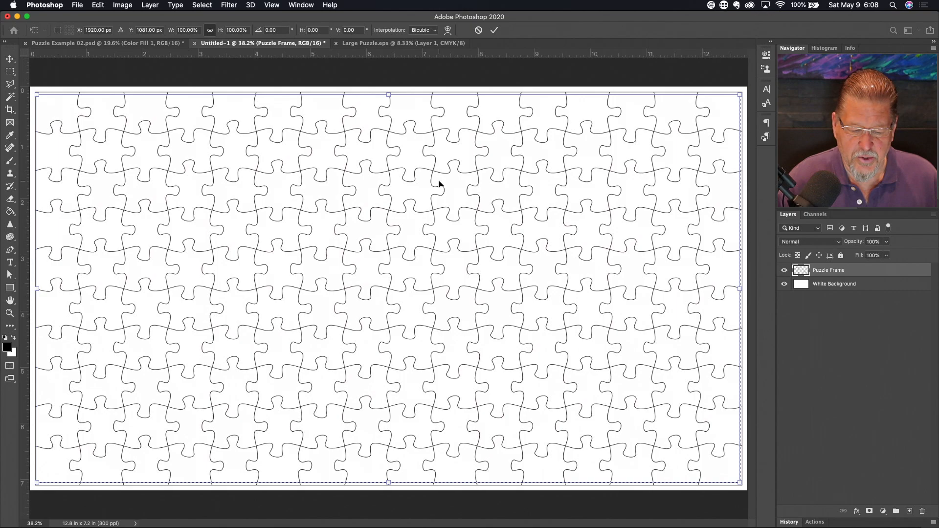
right_click(379, 235)
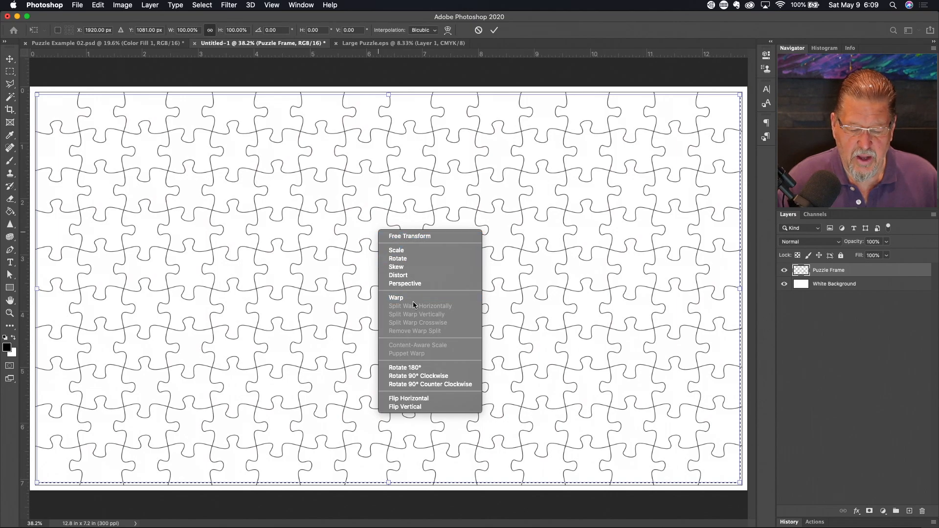
left_click(371, 278)
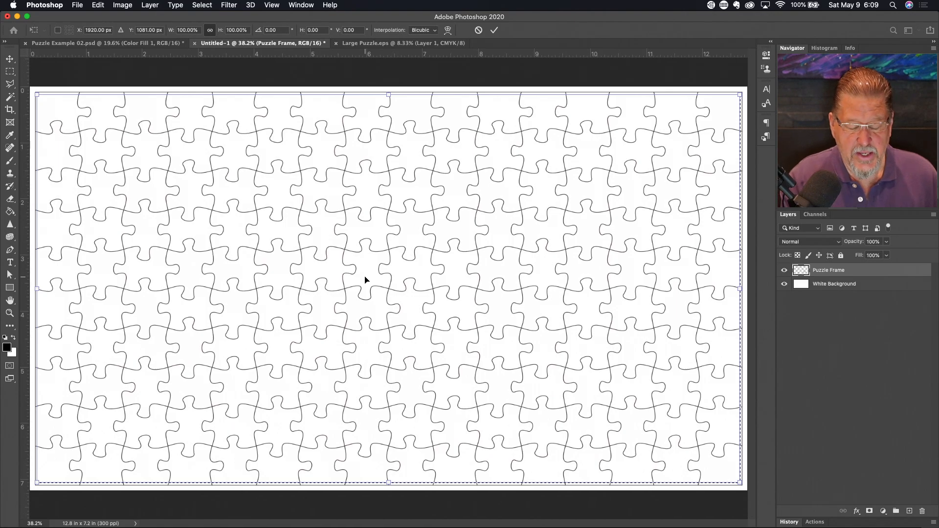
key("Return")
key("m")
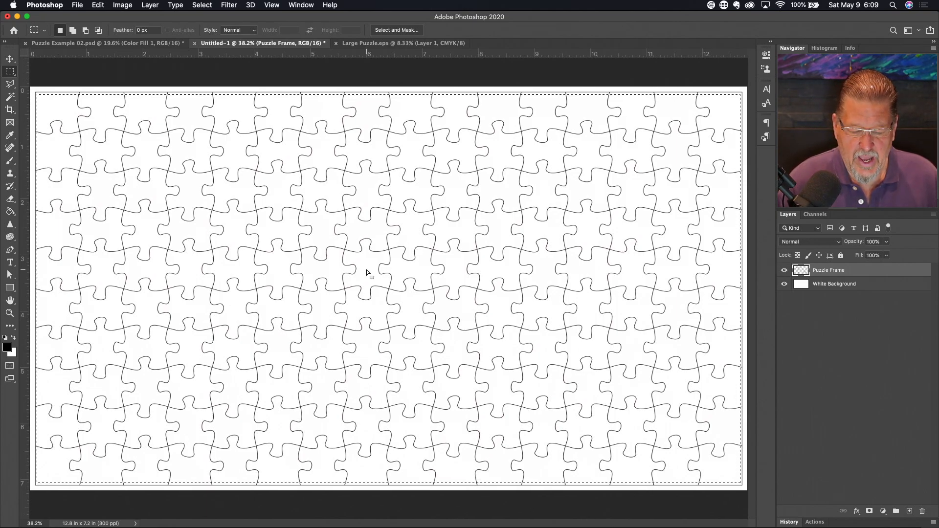
- Switch the near-full-canvas selection into Transform Selection mode from the right-click menu
right_click(367, 273)
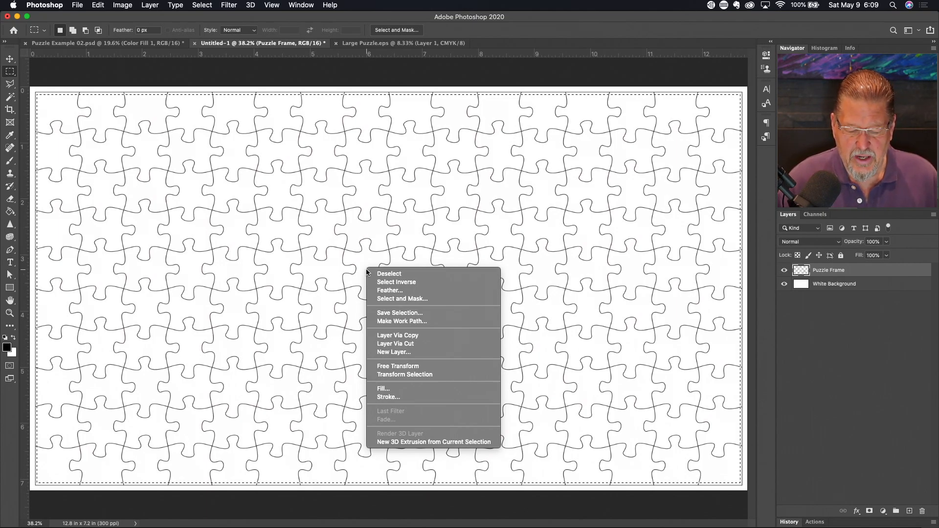
left_click(407, 375)
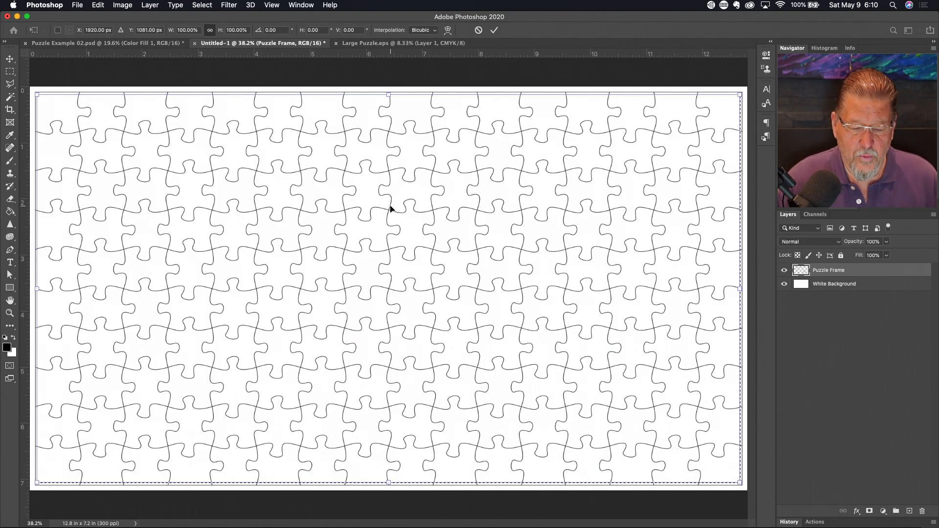
- Zoom to 100% on the puzzle's top border and frame it with the Navigator
left_click(389, 117)
left_click(390, 102)
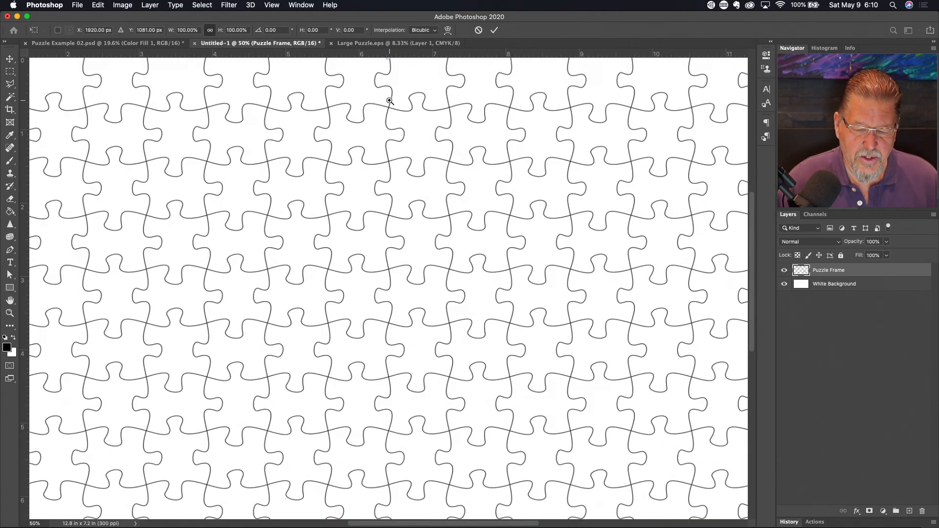
left_click(390, 101)
scroll(390, 102, "up", 5)
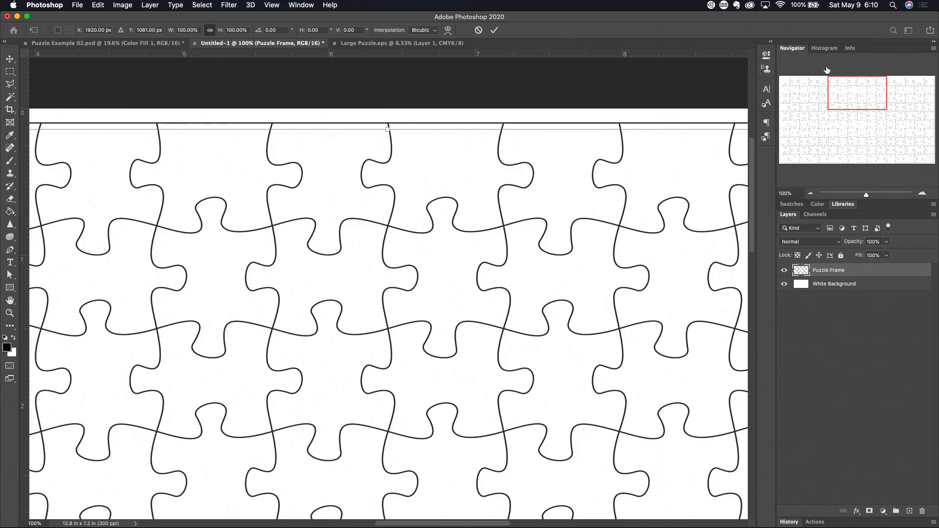
left_click_drag(880, 95, 863, 84)
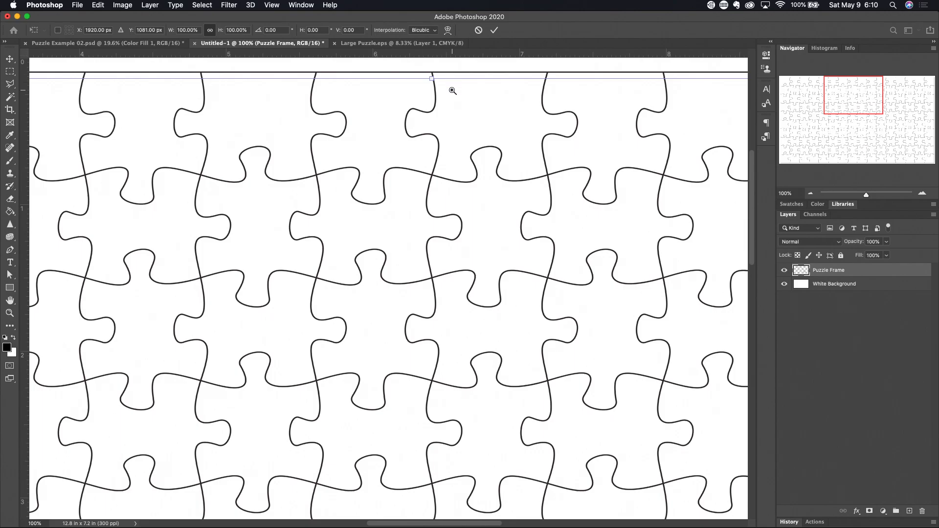
scroll(452, 90, "up", 2)
- Zoom to 200% and raise the selection's top edge onto the top border, height 100.46%
scroll(452, 90, "up", 1)
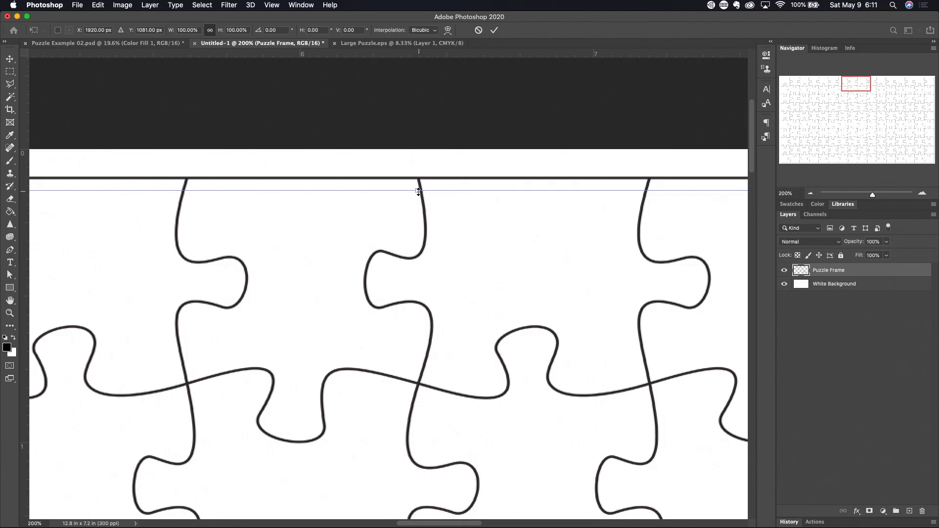
left_click_drag(418, 191, 419, 182)
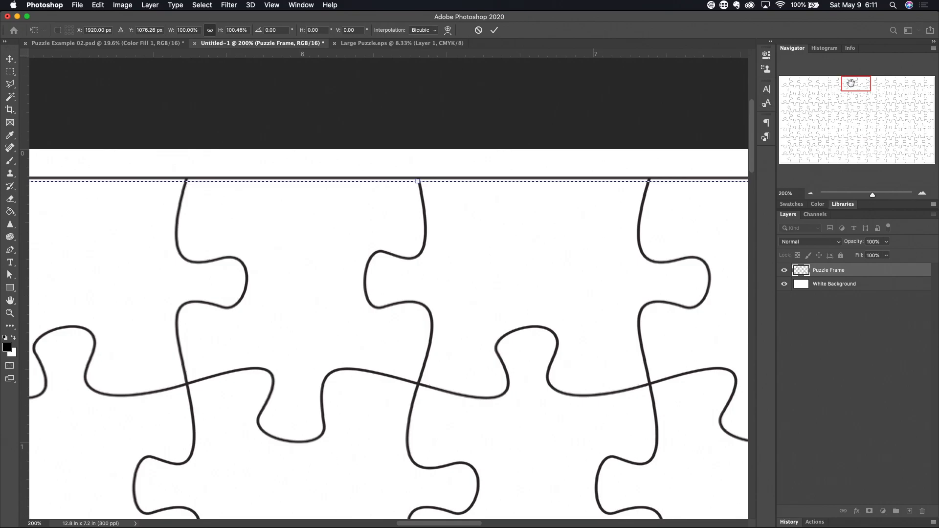
- Push the selection's right, bottom and left edges out to the border lines (100.29% × 100.93%)
left_click_drag(851, 83, 924, 125)
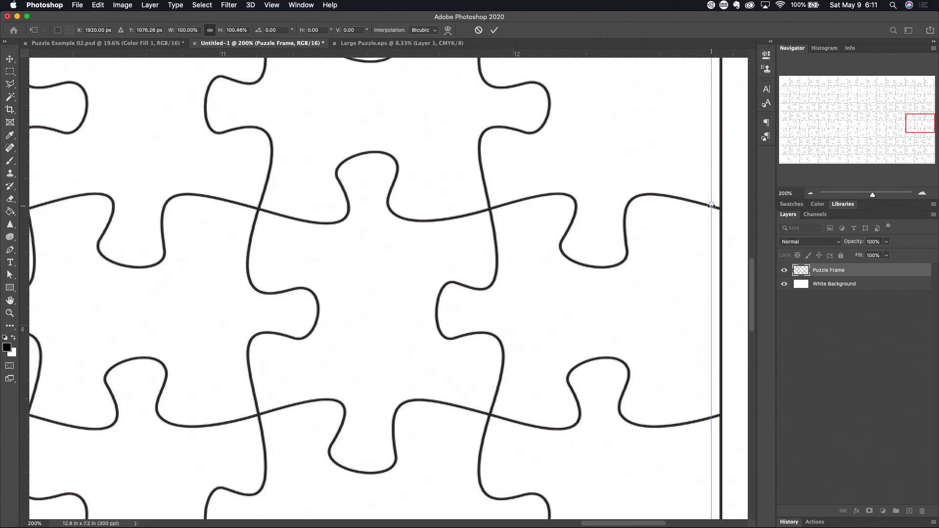
left_click_drag(711, 205, 718, 206)
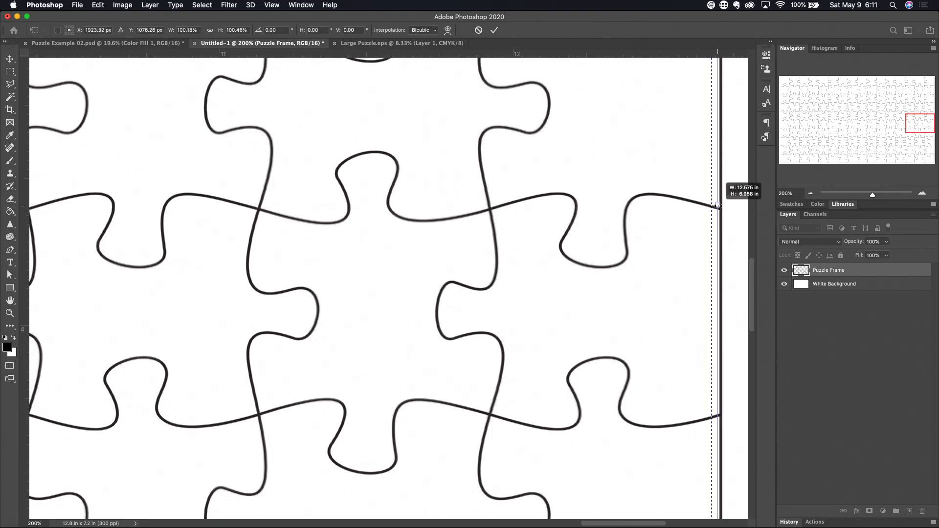
left_click_drag(915, 119, 852, 159)
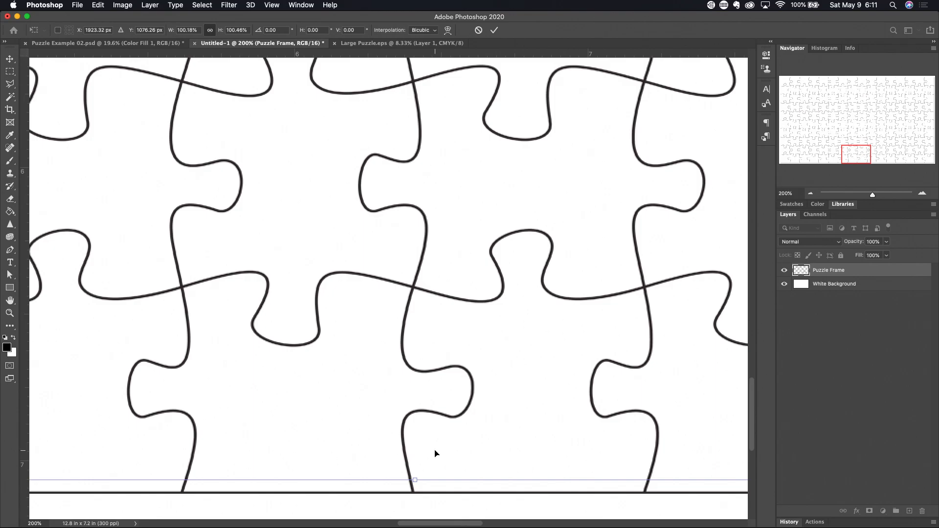
left_click_drag(415, 481, 415, 490)
left_click_drag(850, 151, 784, 122)
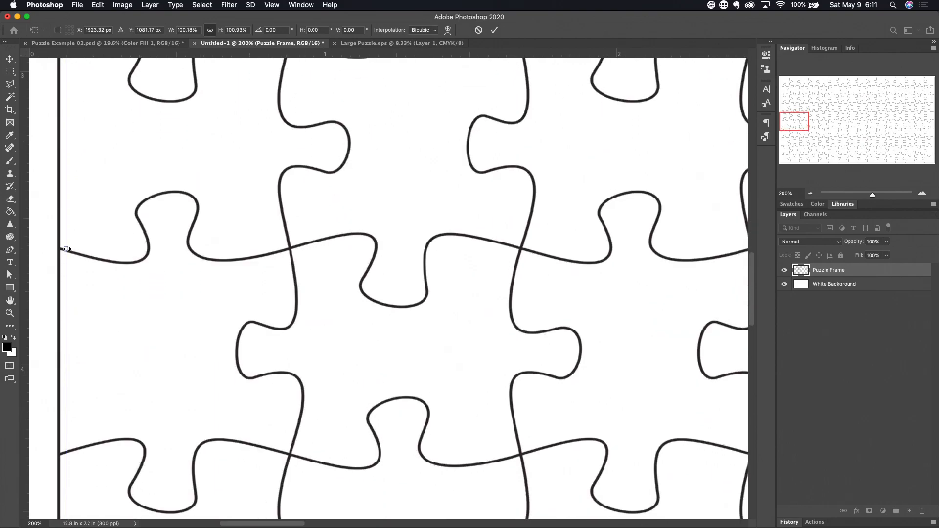
left_click_drag(67, 249, 62, 250)
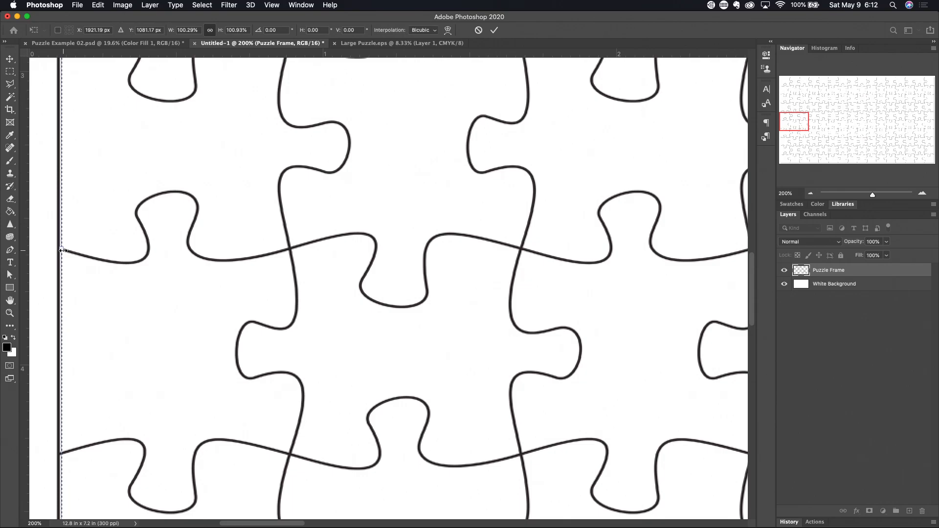
key("super+0")
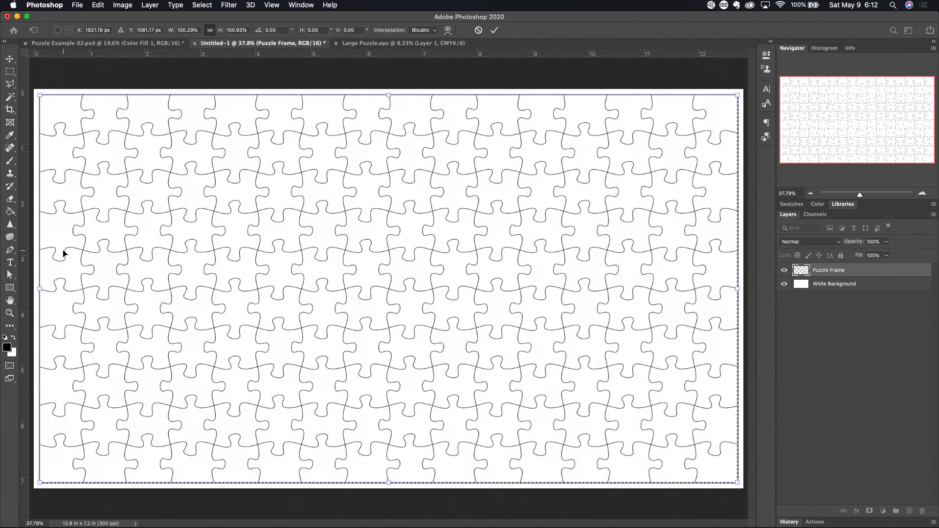
- Commit the resized selection so it runs along the Puzzle Frame's outer border
key("Return")
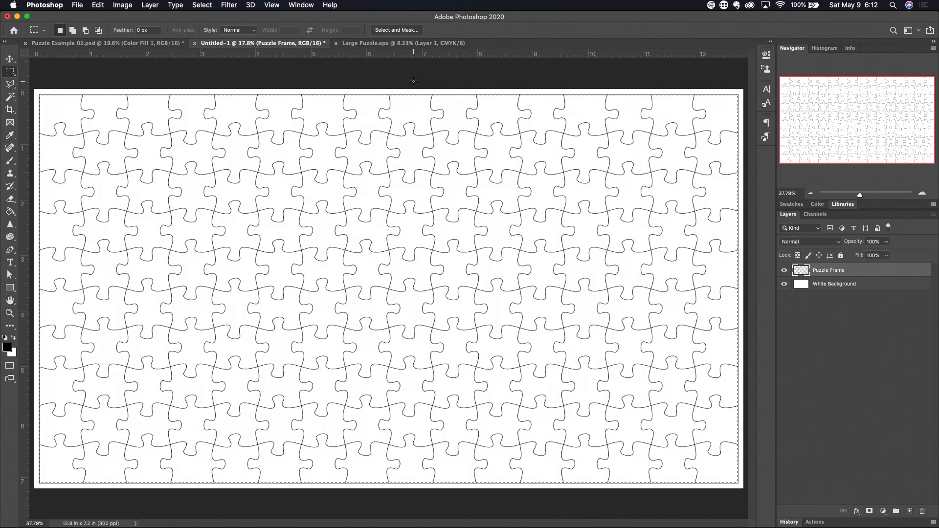
left_click(202, 5)
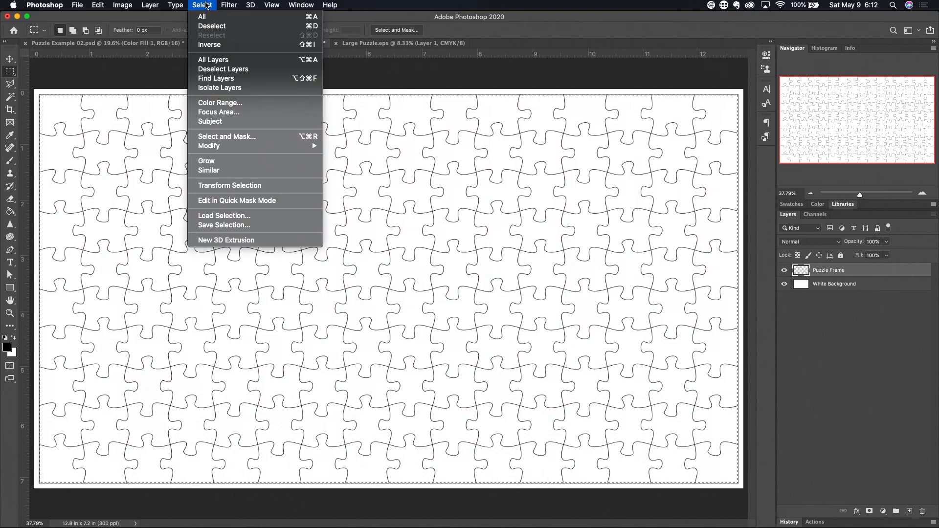
- Invert the selection to the area outside the puzzle border, then deselect
left_click(218, 45)
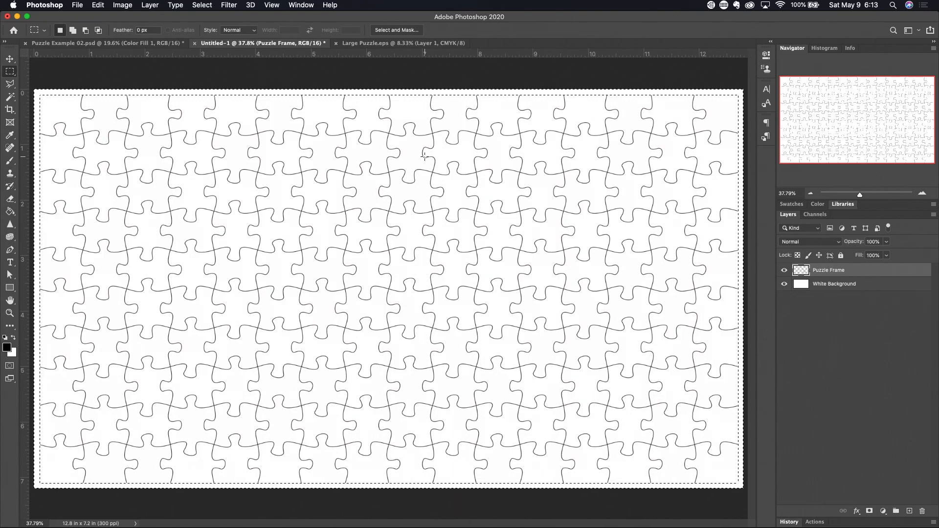
key("super+d")
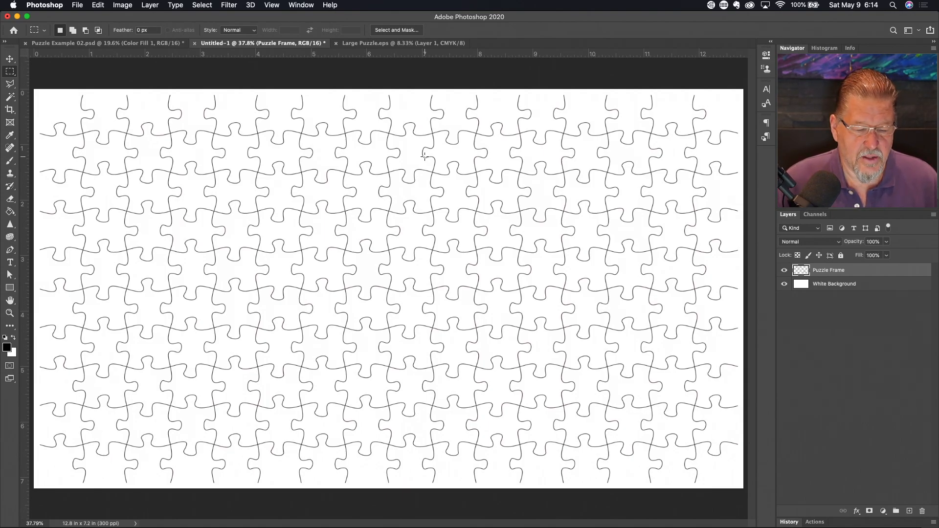
- Scale the Puzzle Frame layer to 101.59% × 103.15% so its lines run past the canvas edges
key("v")
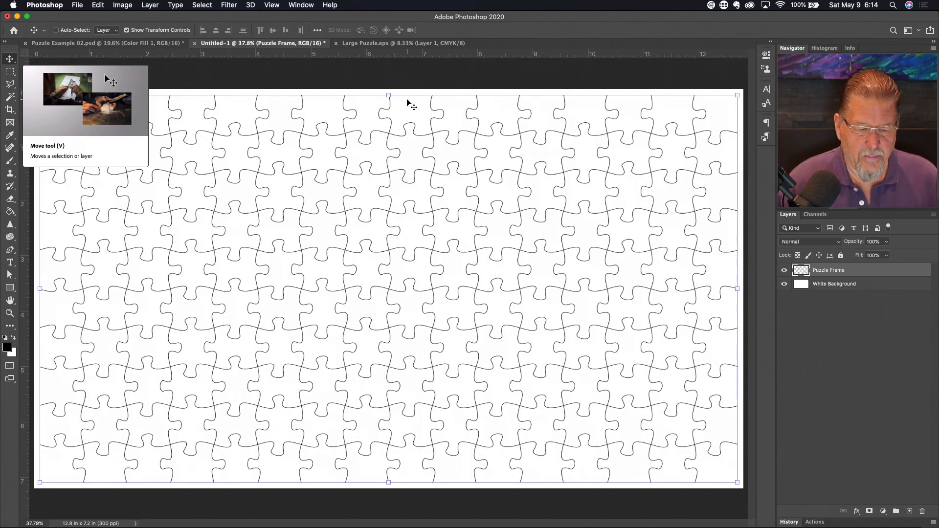
key("shift+v")
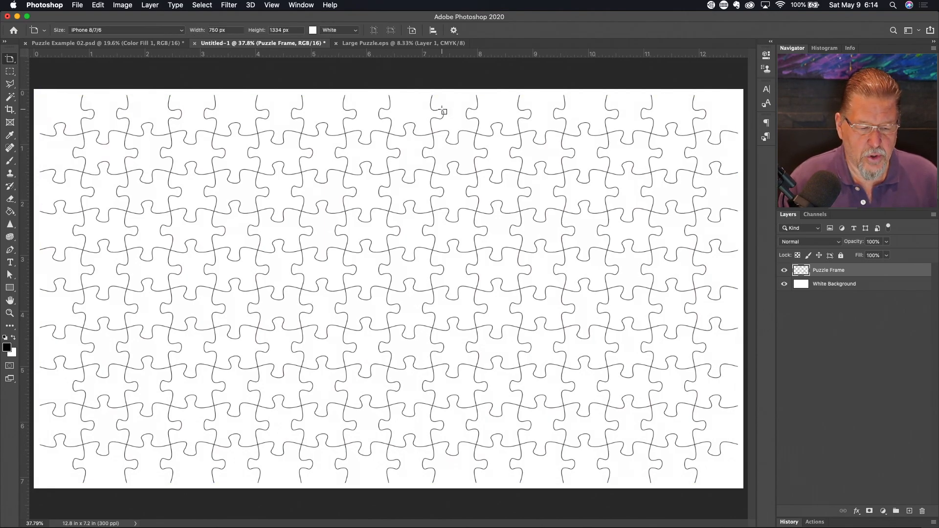
key("shift+v")
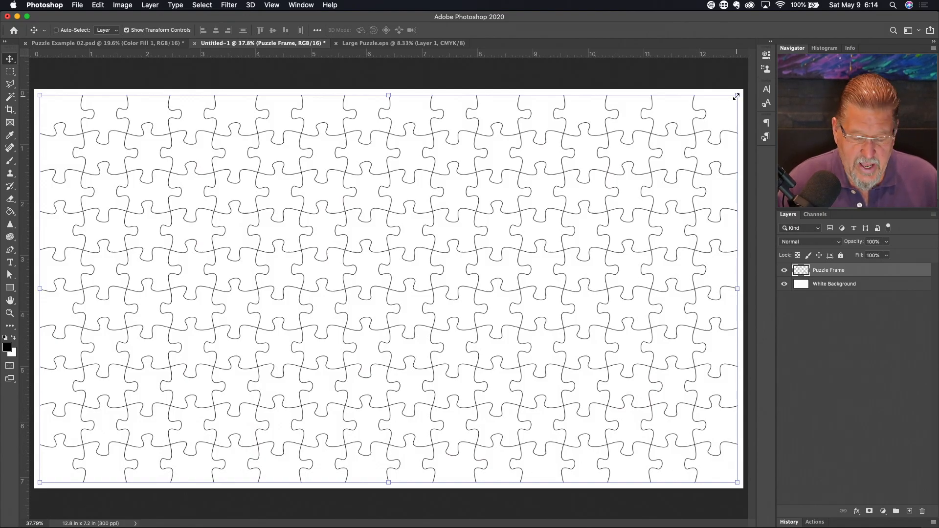
mouse_move(736, 95)
left_mouse_down()
mouse_move(489, 259)
mouse_move(702, 147)
mouse_move(661, 151)
mouse_move(675, 133)
mouse_move(660, 145)
mouse_move(696, 120)
mouse_move(666, 128)
mouse_move(702, 103)
mouse_move(708, 134)
mouse_move(683, 129)
mouse_move(701, 145)
mouse_move(706, 107)
mouse_move(741, 91)
left_mouse_up()
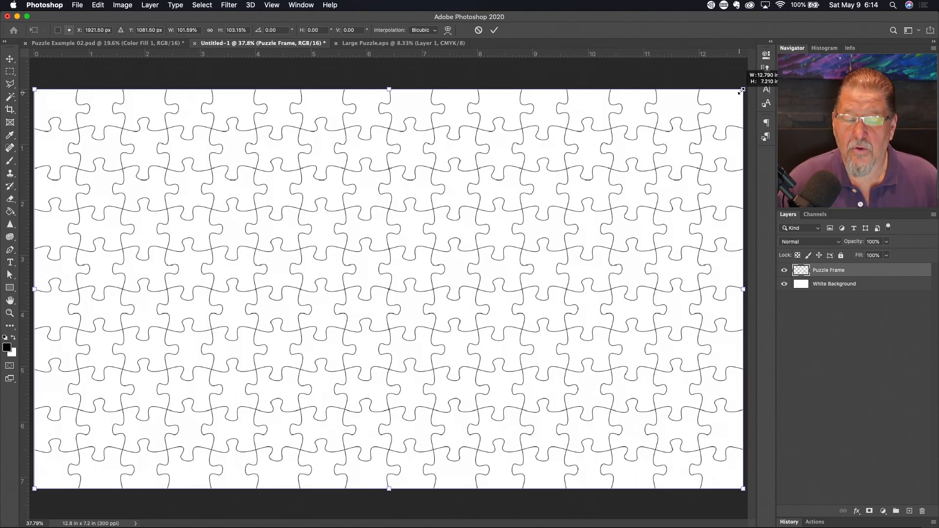
left_click_drag(742, 91, 741, 91)
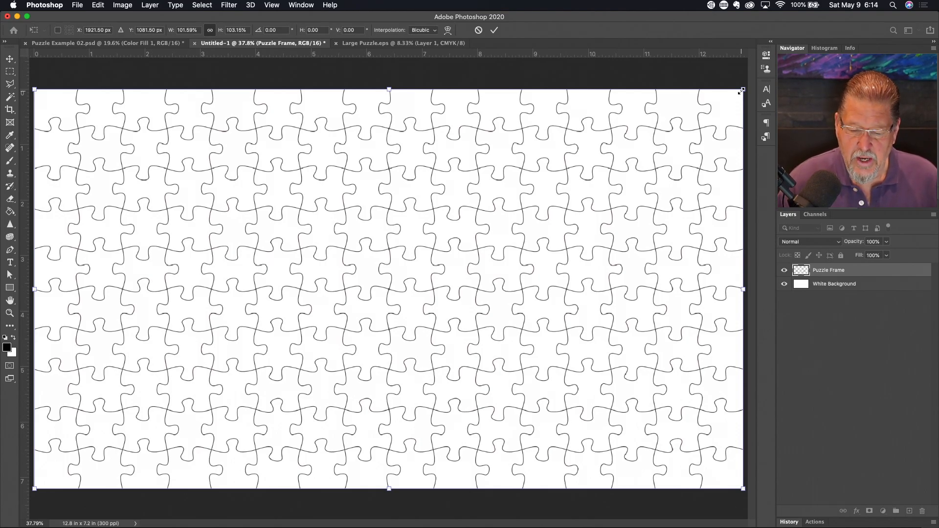
key("Return")
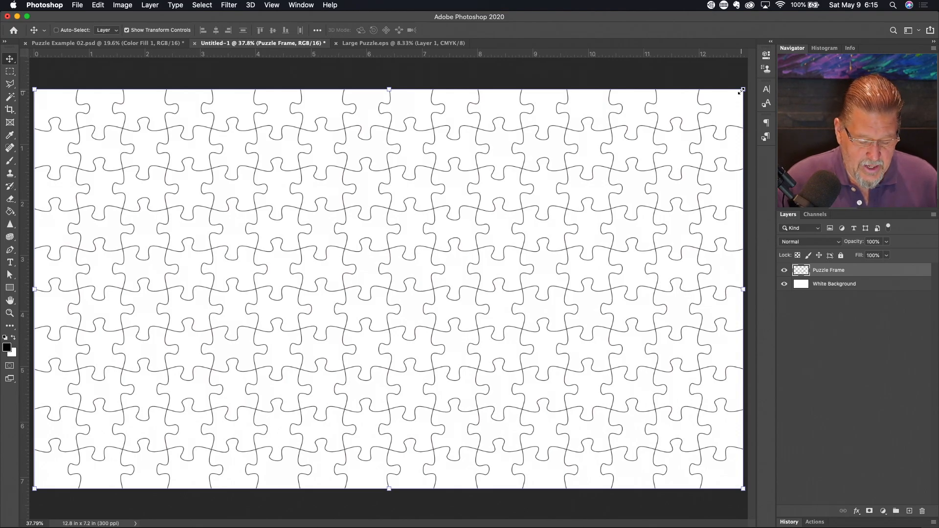
- Zoom in twice on the puzzle's top-right corner to inspect the lines there
key("a")
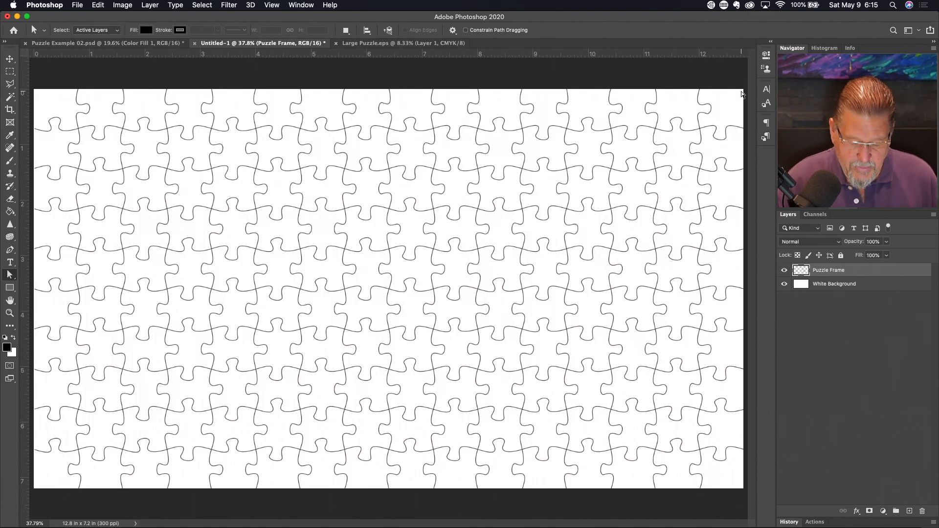
left_click(715, 88)
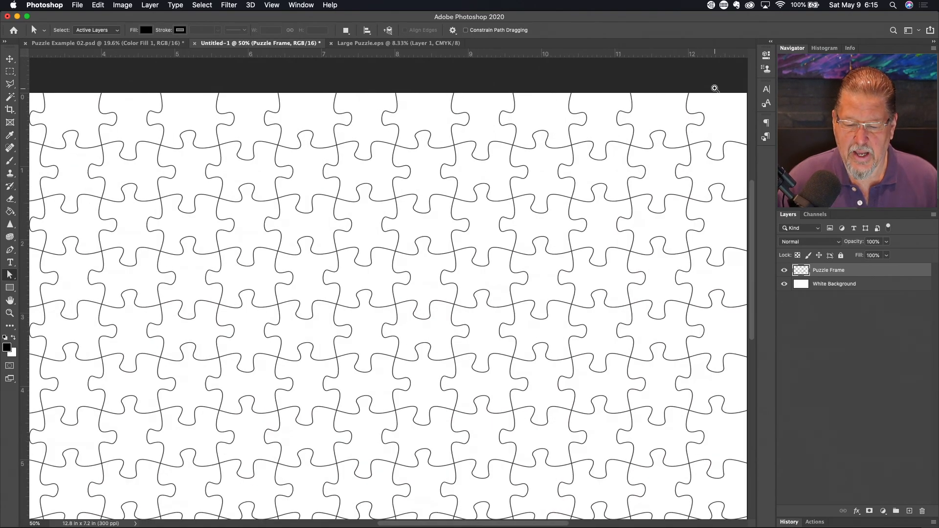
left_click(715, 89)
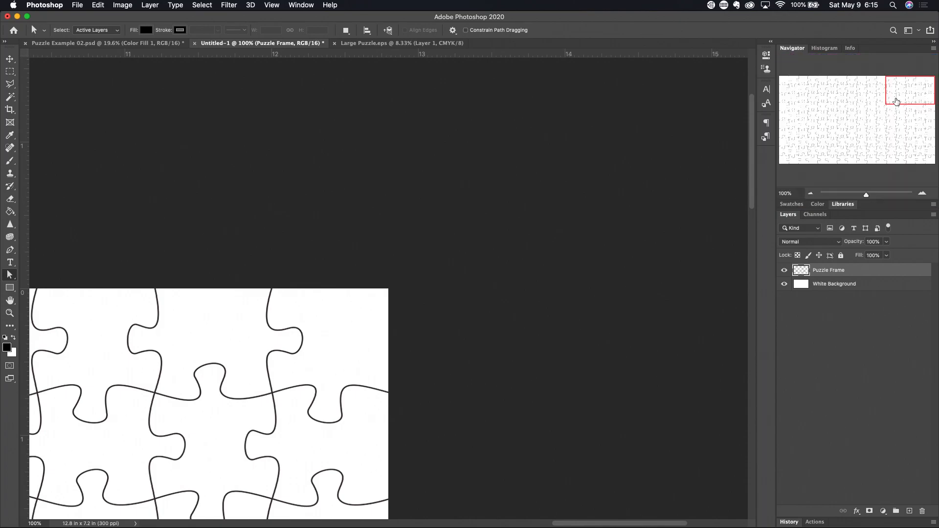
scroll(404, 314, "down", 6)
scroll(404, 314, "left", 3)
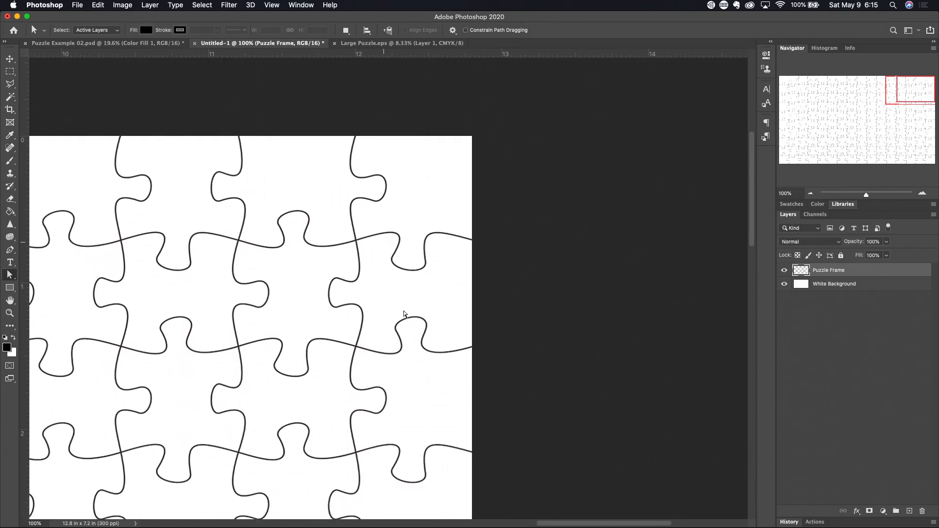
scroll(404, 314, "right", 2)
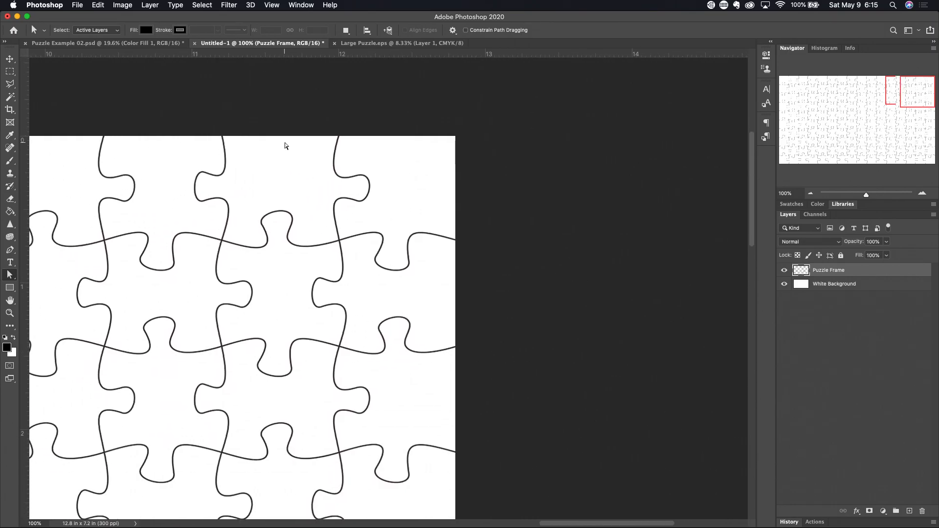
scroll(457, 308, "down", 3)
scroll(457, 308, "up", 4)
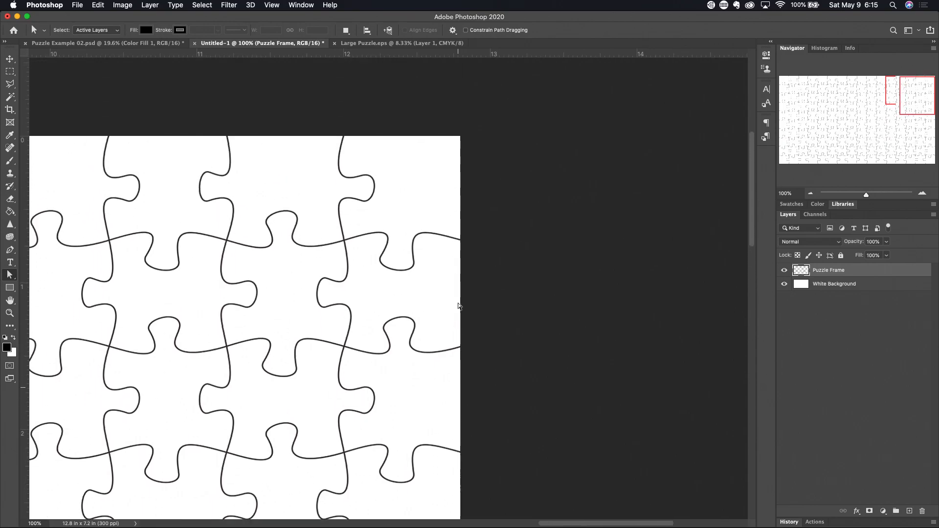
scroll(457, 308, "left", 1)
- Pan the view to the puzzle's bottom-right and then bottom-left areas
left_click_drag(911, 89, 925, 148)
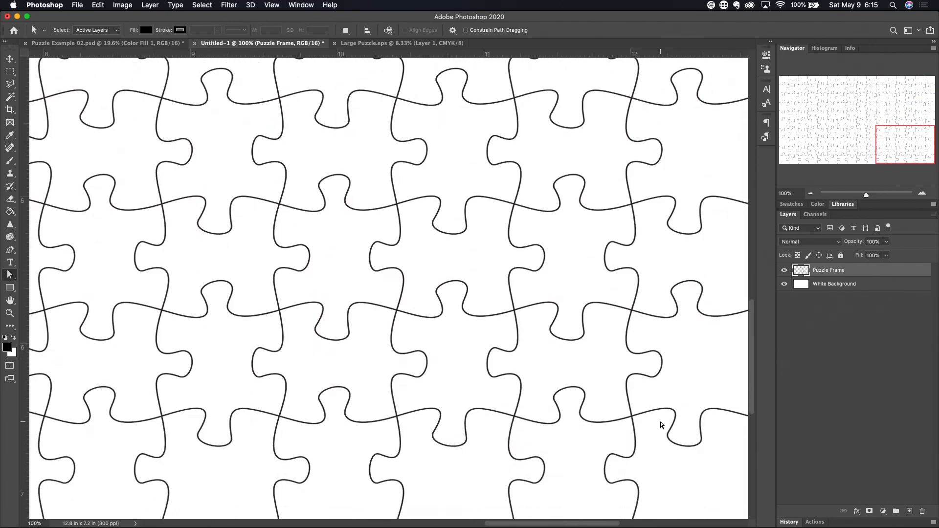
scroll(662, 413, "down", 2)
scroll(661, 412, "right", 1)
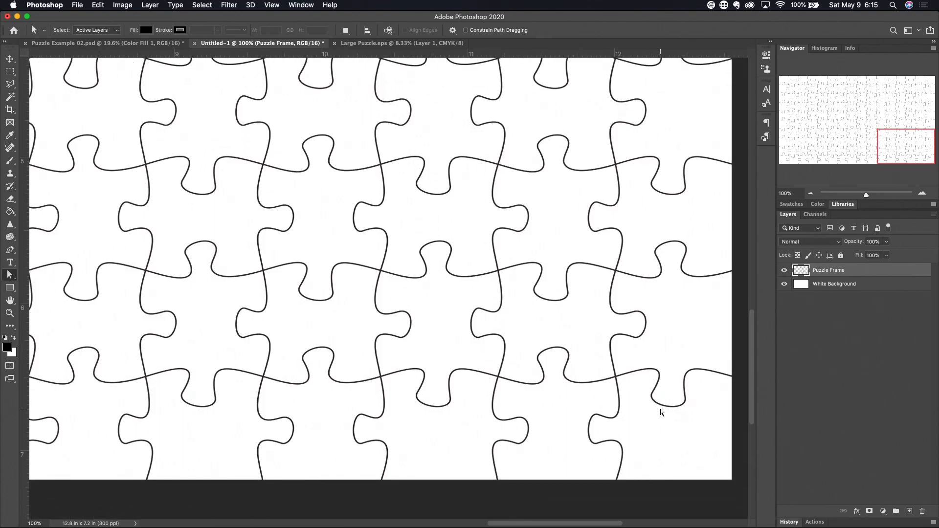
left_click_drag(907, 142, 809, 145)
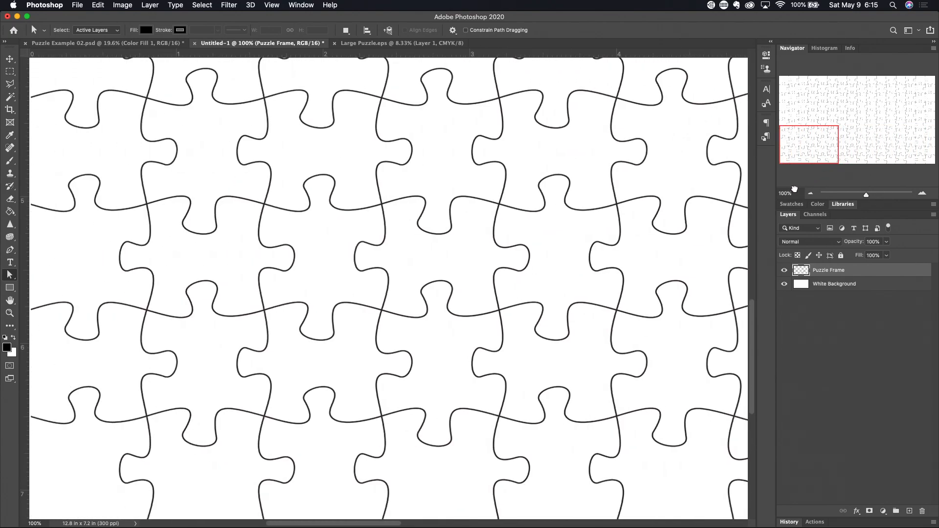
scroll(641, 295, "down", 1)
scroll(641, 294, "left", 1)
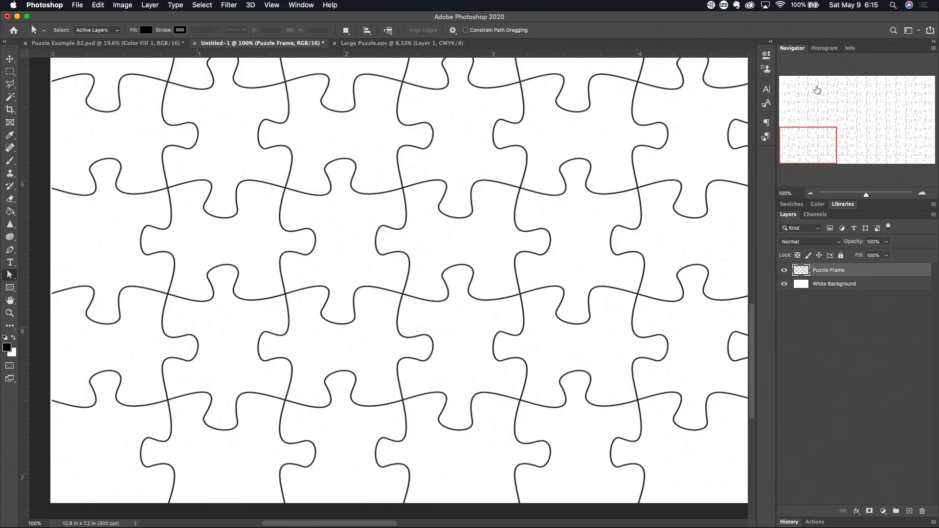
- Pan to the puzzle's top-left area and down along the left edge
left_click_drag(810, 153, 801, 97)
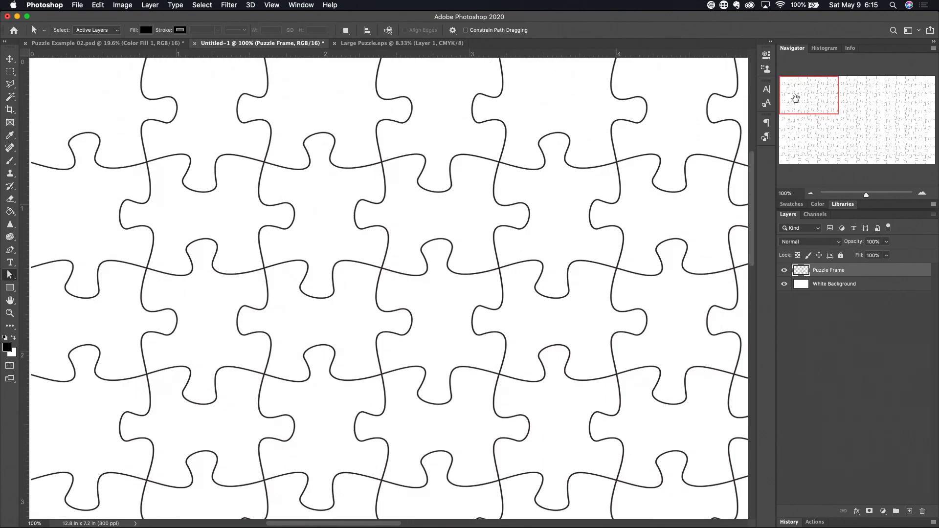
left_click_drag(795, 98, 785, 125)
scroll(509, 280, "left", 5)
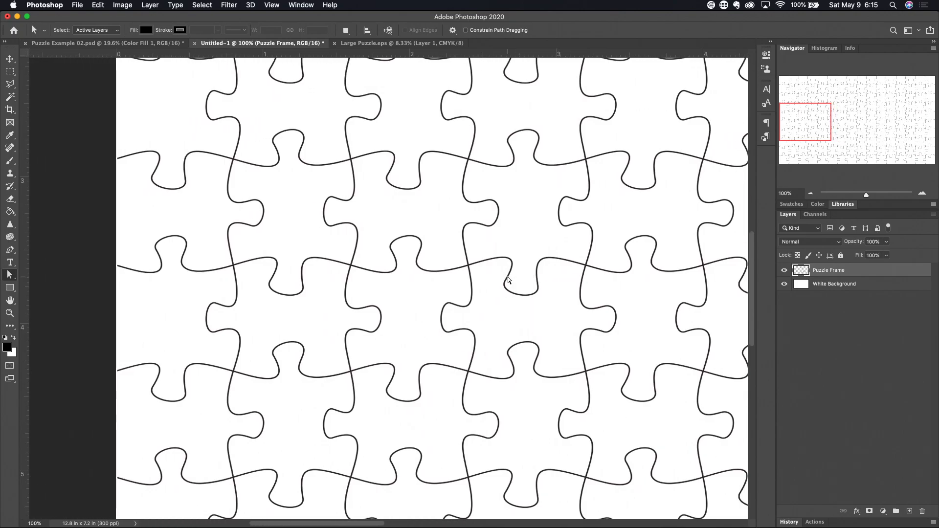
scroll(508, 280, "left", 1)
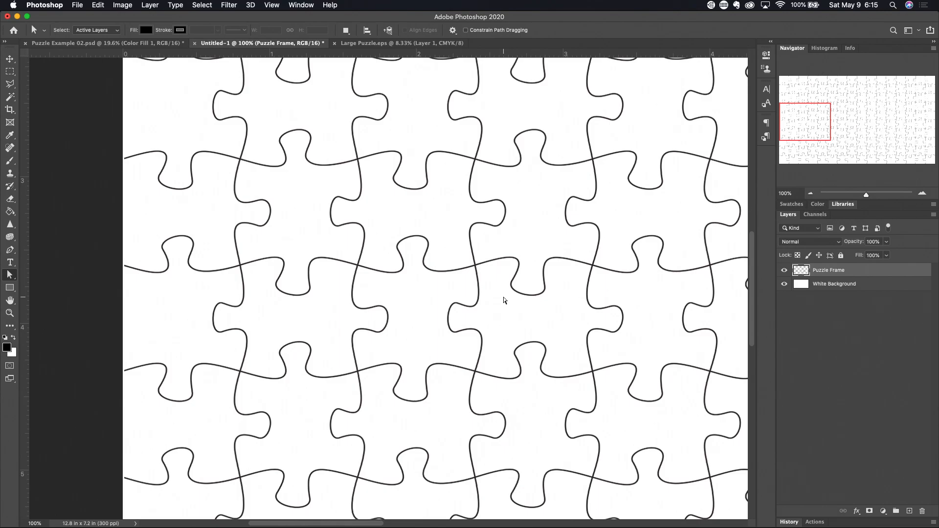
key("v")
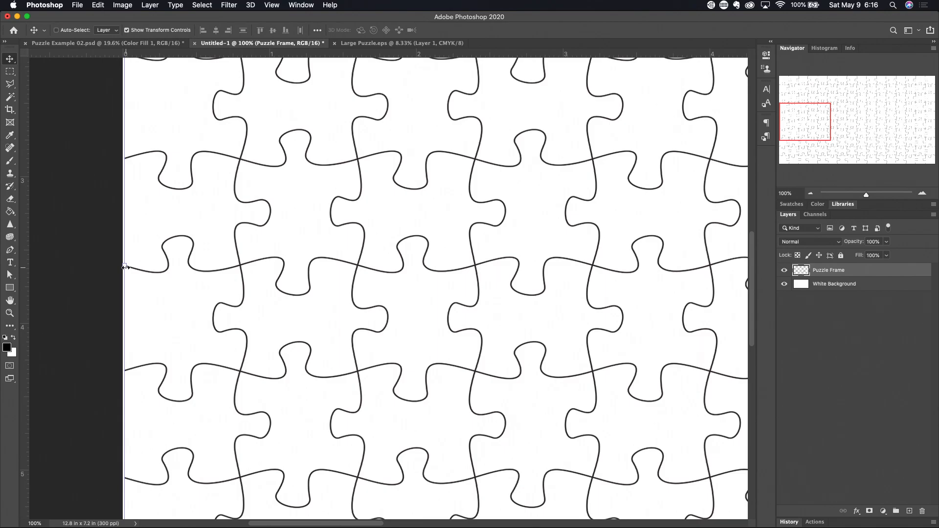
- Stretch the Puzzle Frame layer a few pixels left, commit, and fit the puzzle on screen
left_click_drag(126, 267, 124, 267)
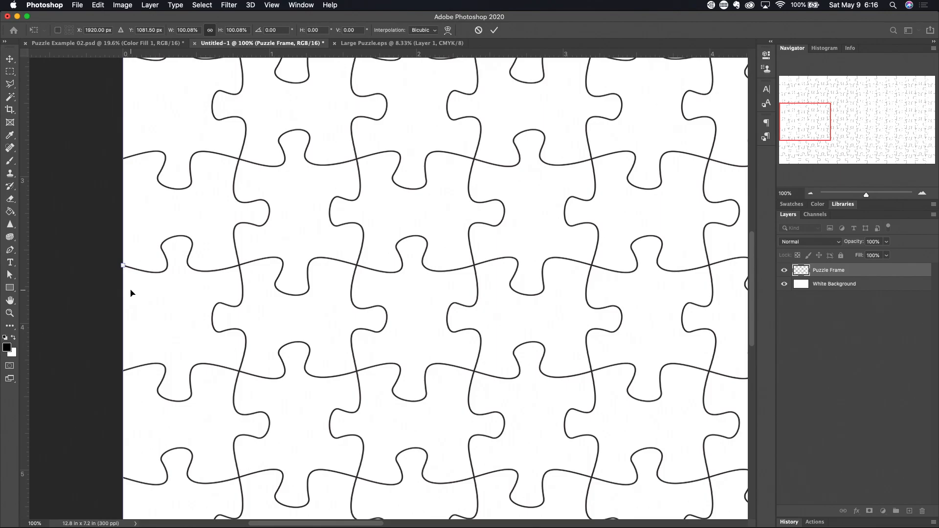
key("Return")
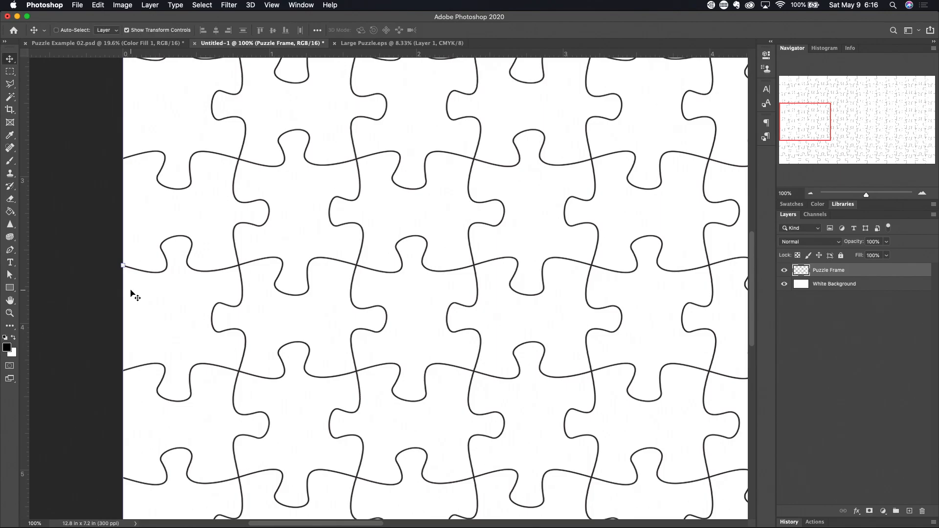
key("a")
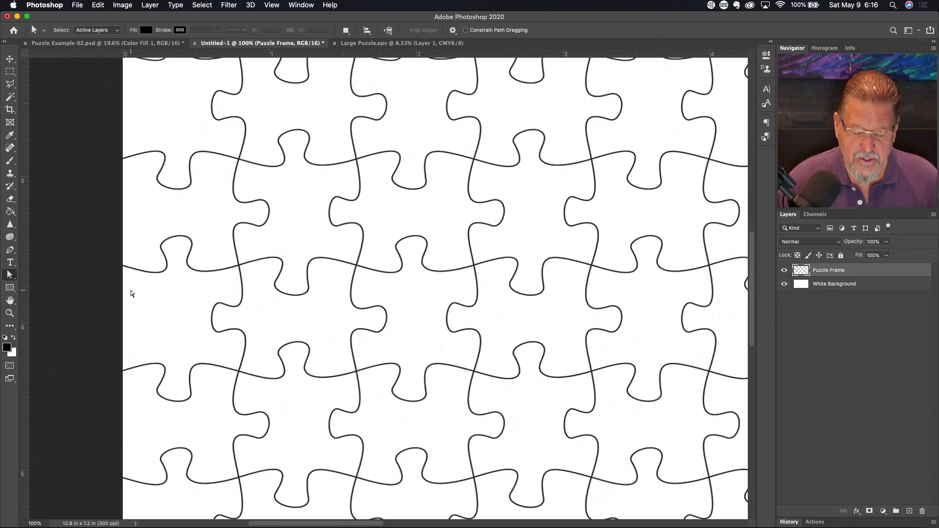
key("super+0")
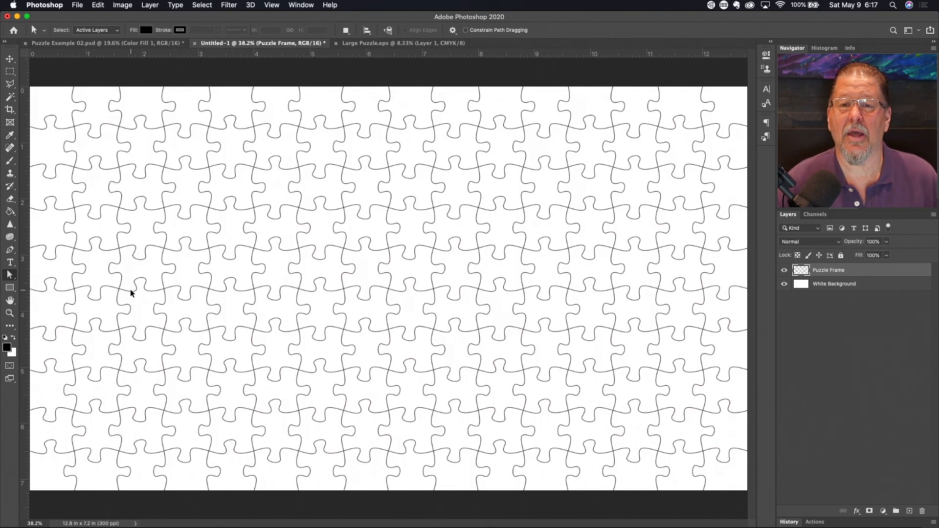
- Duplicate the Puzzle Frame layer and hide the original beneath the new copy
key("super+j")
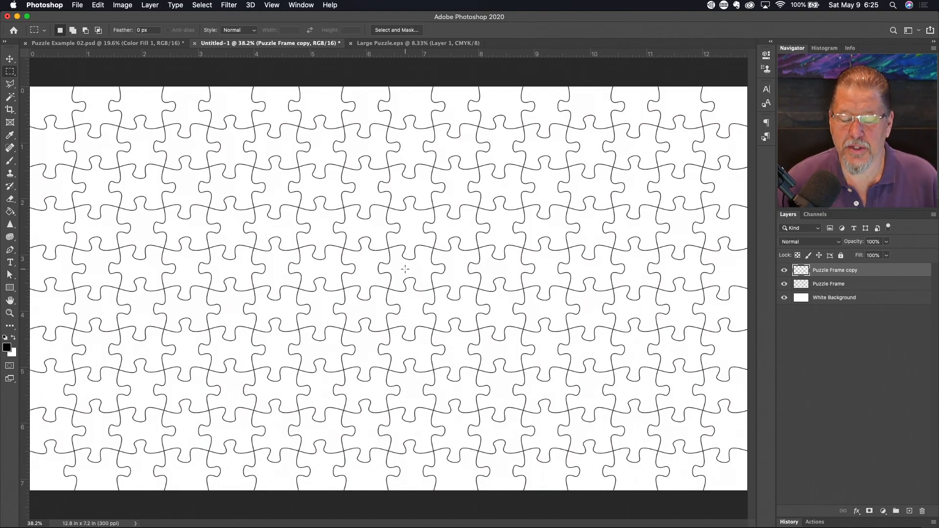
left_click(785, 284)
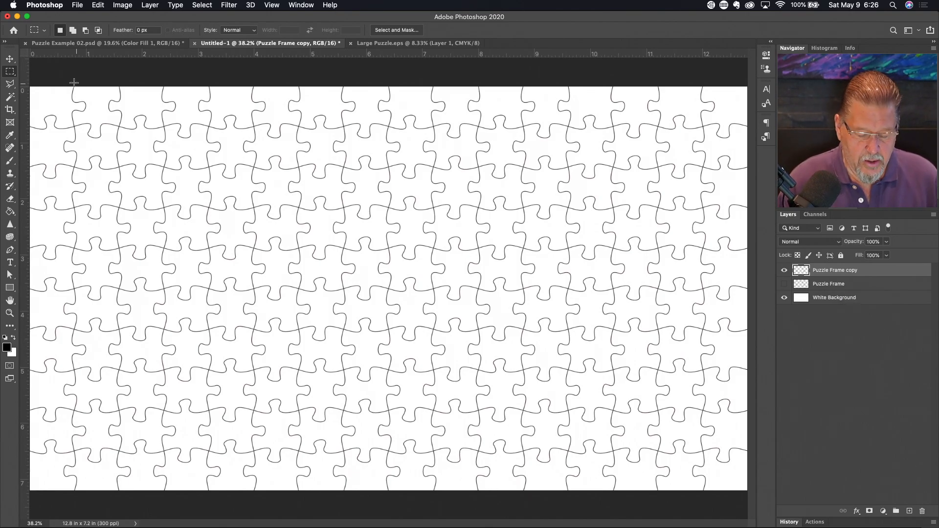
left_click(72, 120, "super")
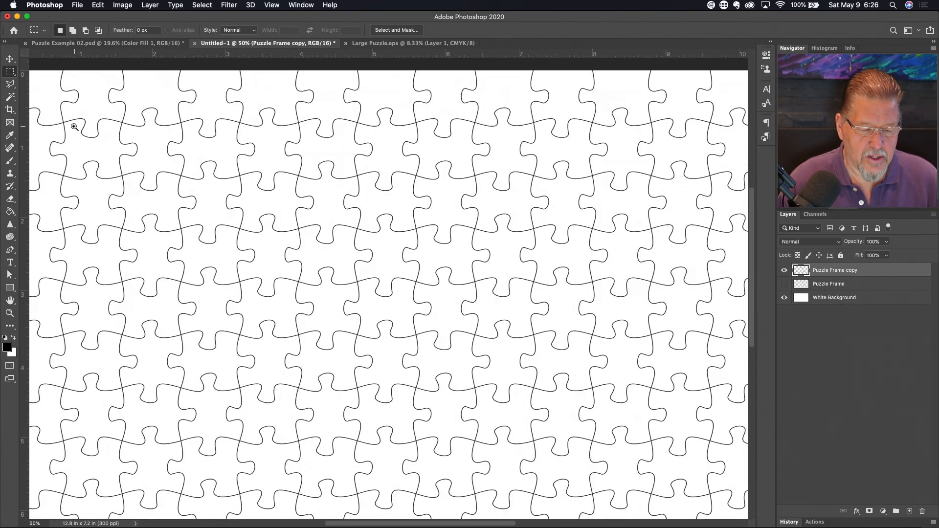
- Zoom in on the top-left corner and a junction of puzzle lines
left_click(74, 125, "super")
left_click(386, 293, "super")
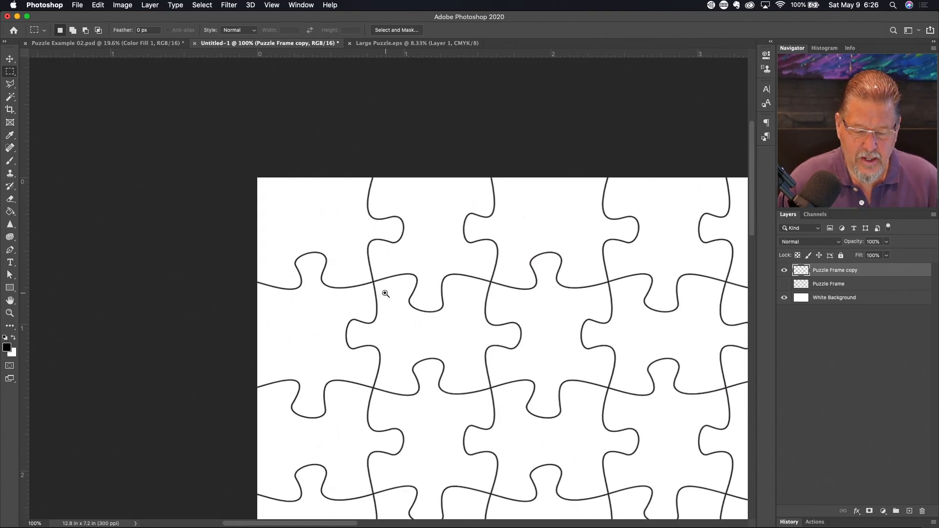
left_click(386, 293, "super")
scroll(385, 293, "up", 3)
scroll(384, 293, "down", 2)
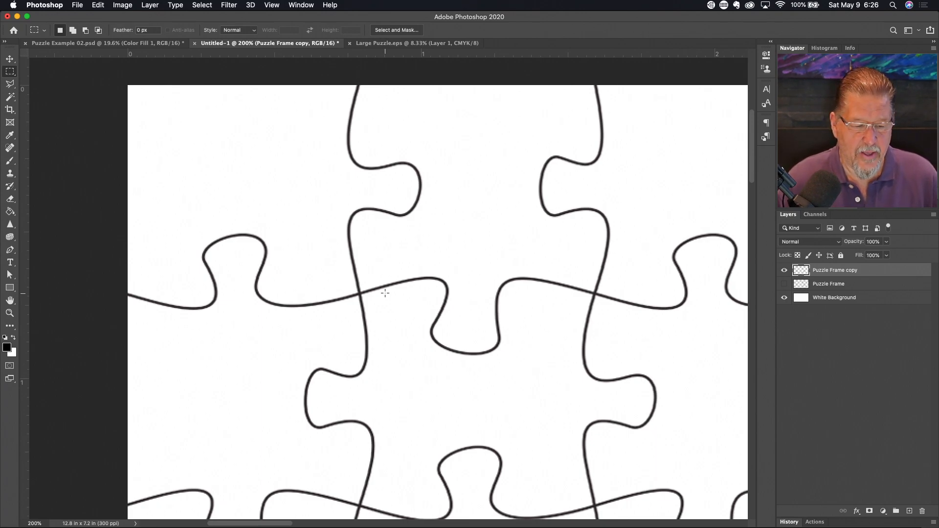
- Switch to the Magic Wand and make the White Background layer visible again
key("w")
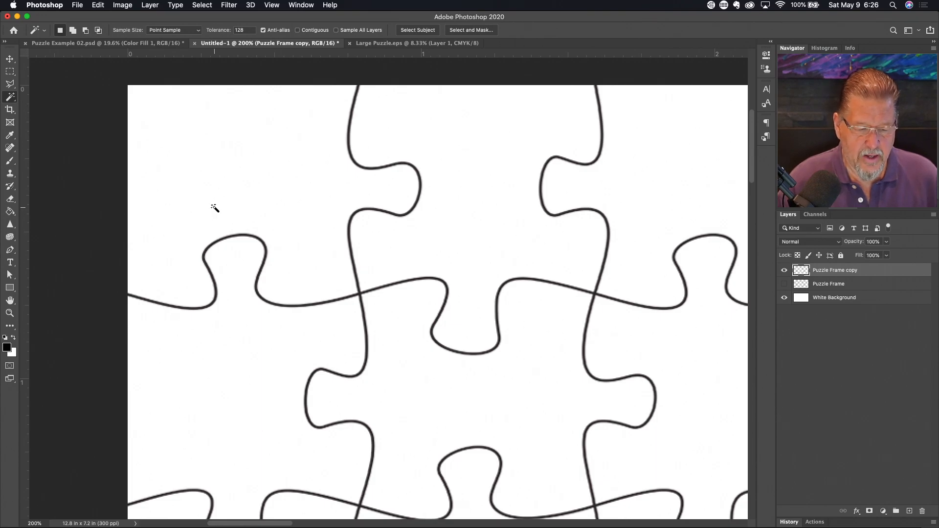
key("shift+w")
key("shift+w")
key("shift+w")
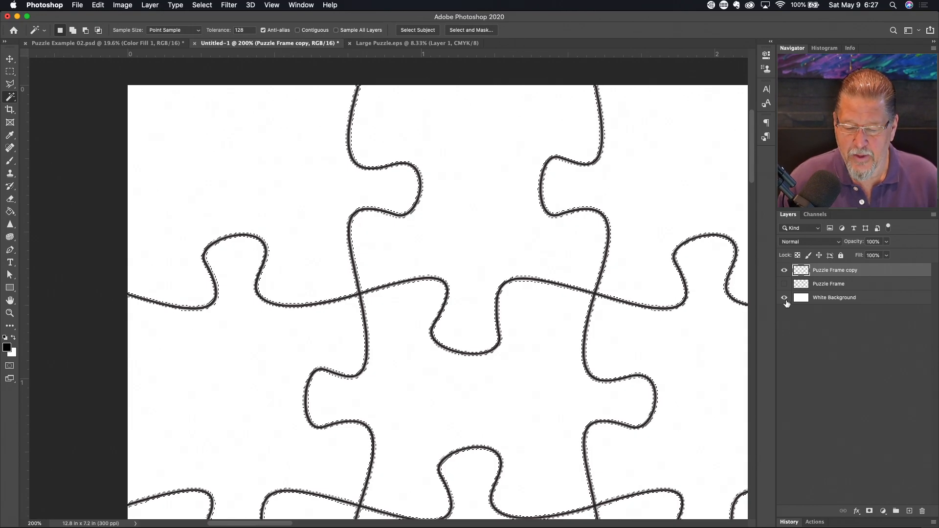
left_click(785, 298)
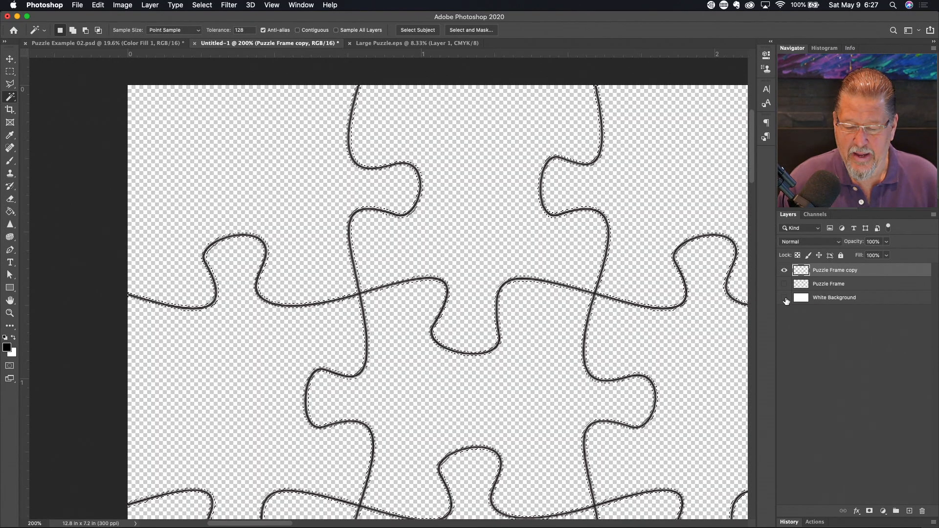
left_click(785, 298)
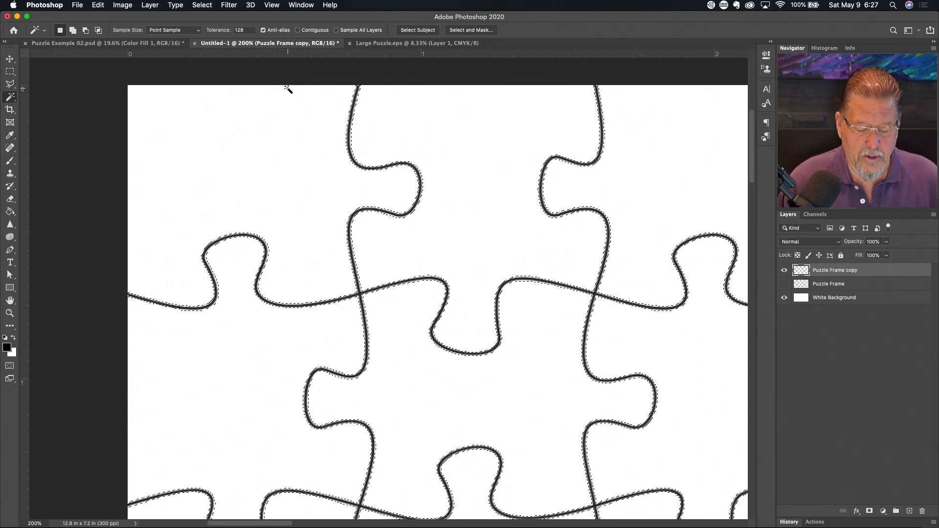
key("g")
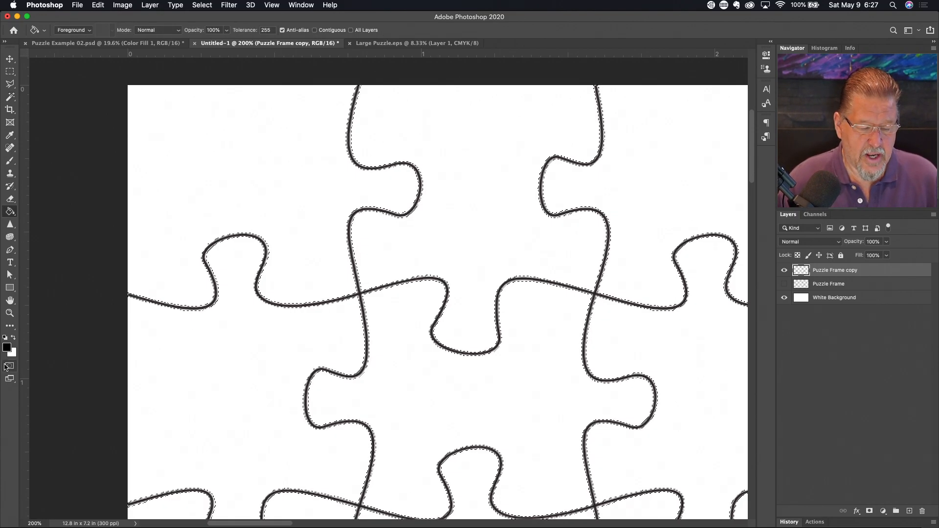
- Fill the selected Puzzle Frame copy lines with black using the Paint Bucket
left_click(353, 154)
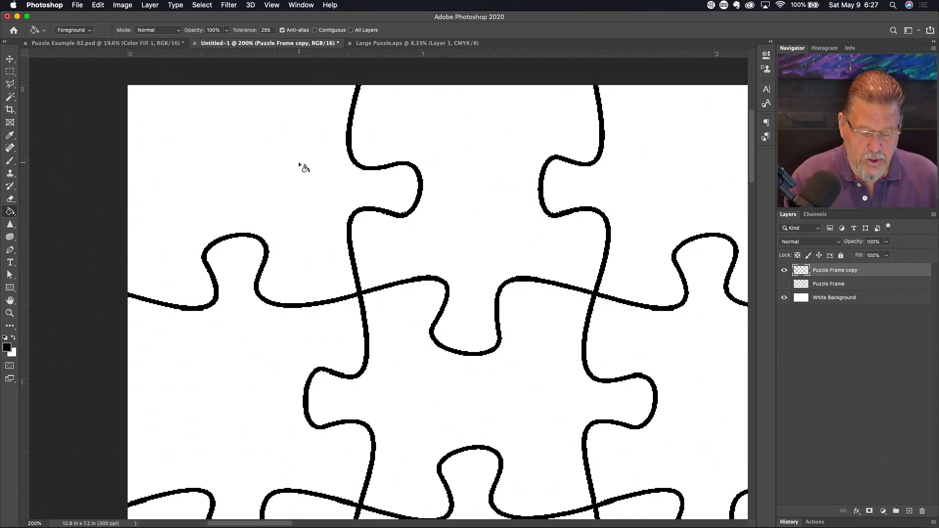
- Magic Wand-select the white puzzle areas across all layers, excluding the black lines
key("w")
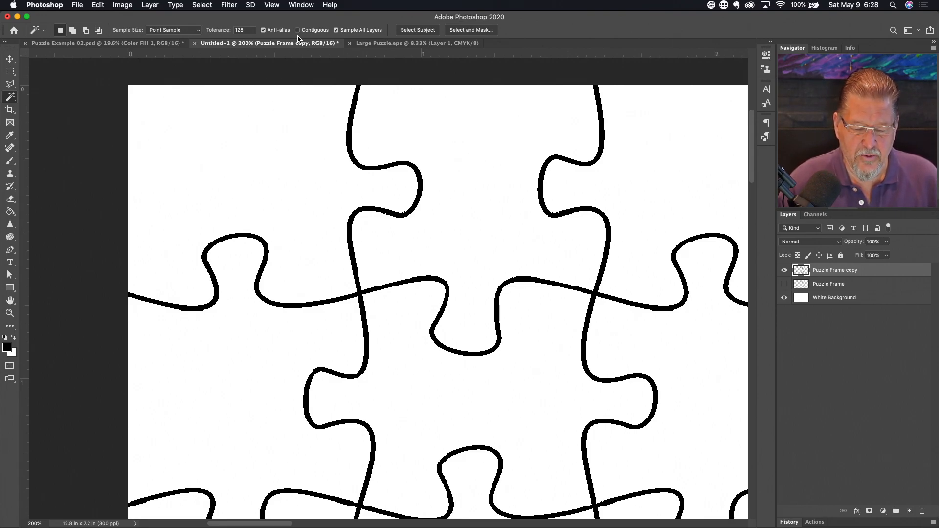
left_click(256, 186)
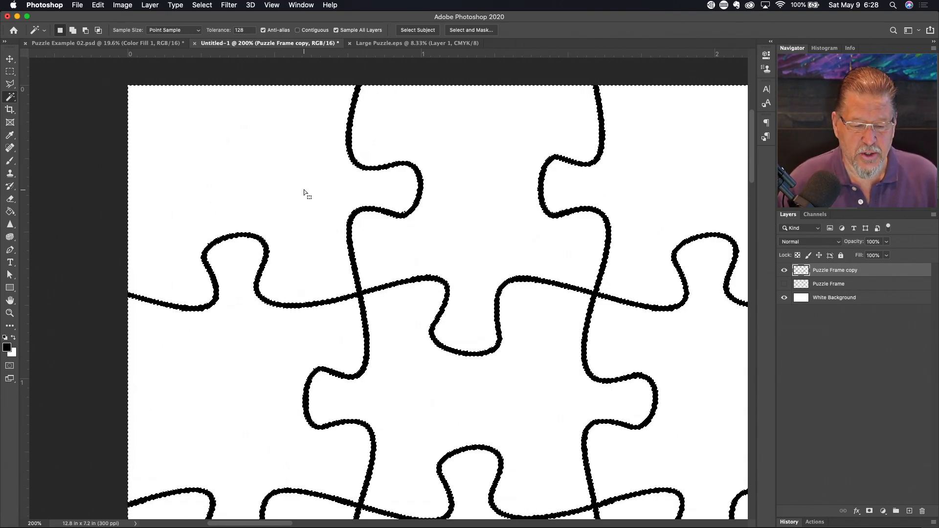
left_click(202, 5)
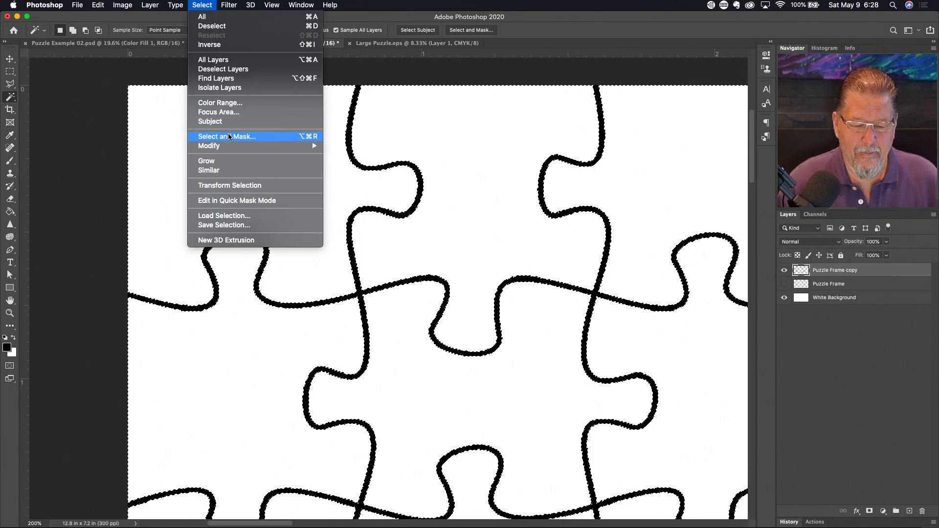
- Try expanding the selection, then reselect the white puzzle areas
mouse_move(229, 147)
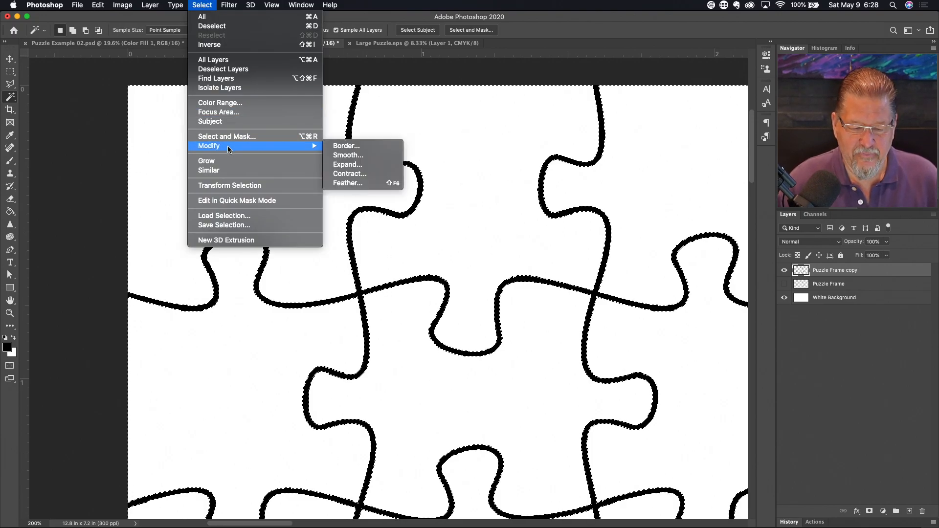
left_click(348, 164)
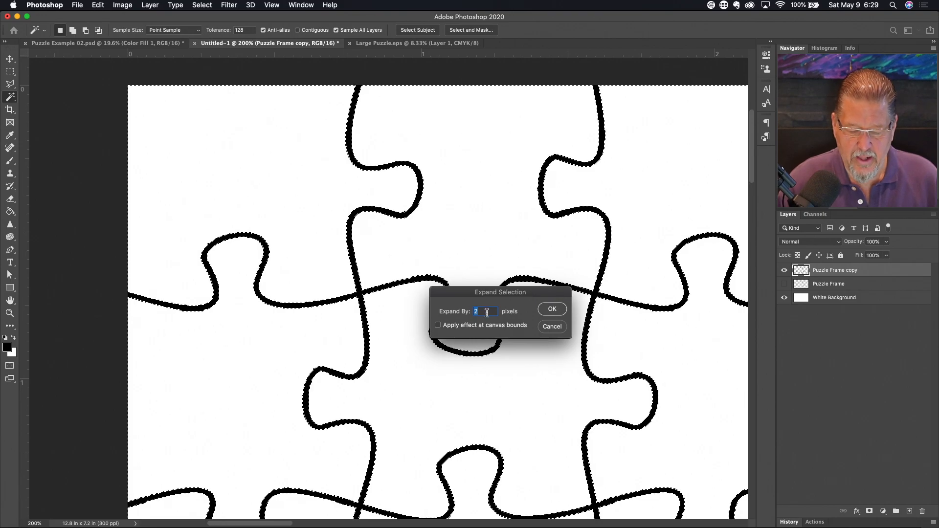
left_click(549, 308)
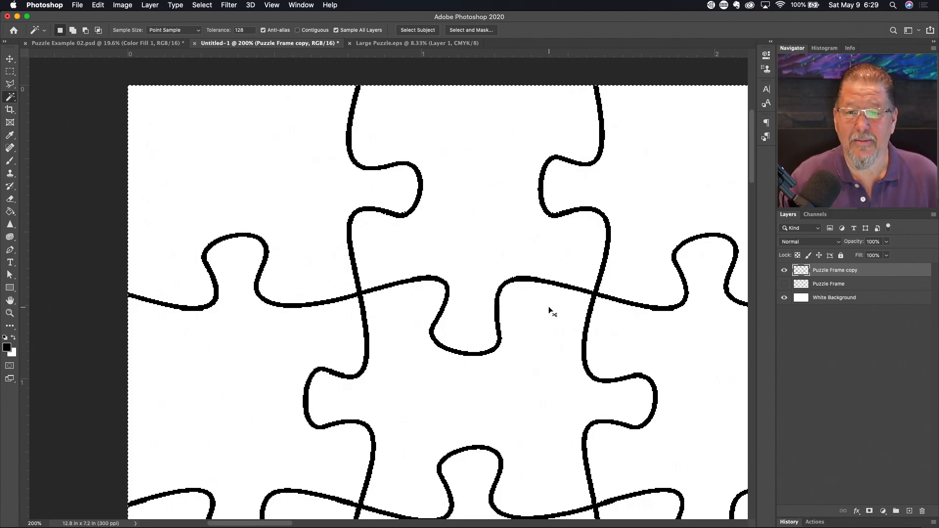
left_click(550, 312)
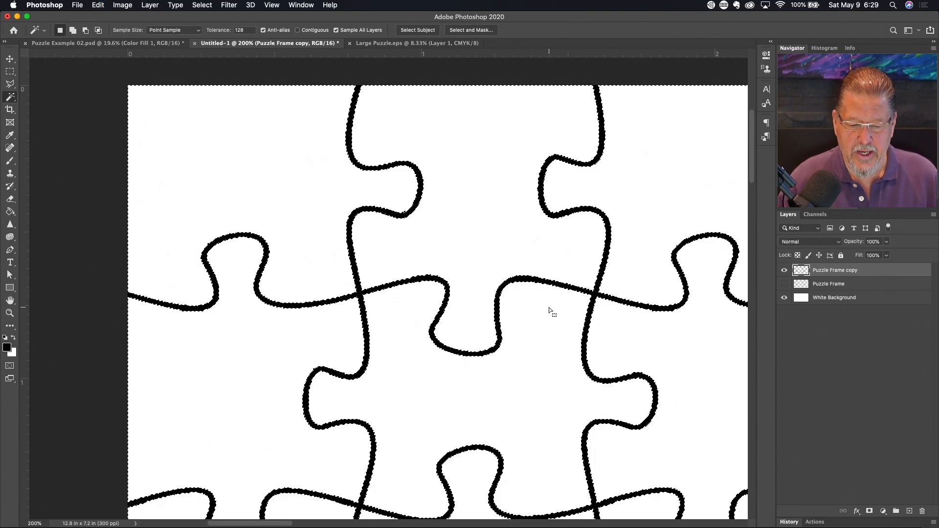
- Expand the white-area selection by 2 pixels
left_click(202, 5)
mouse_move(231, 148)
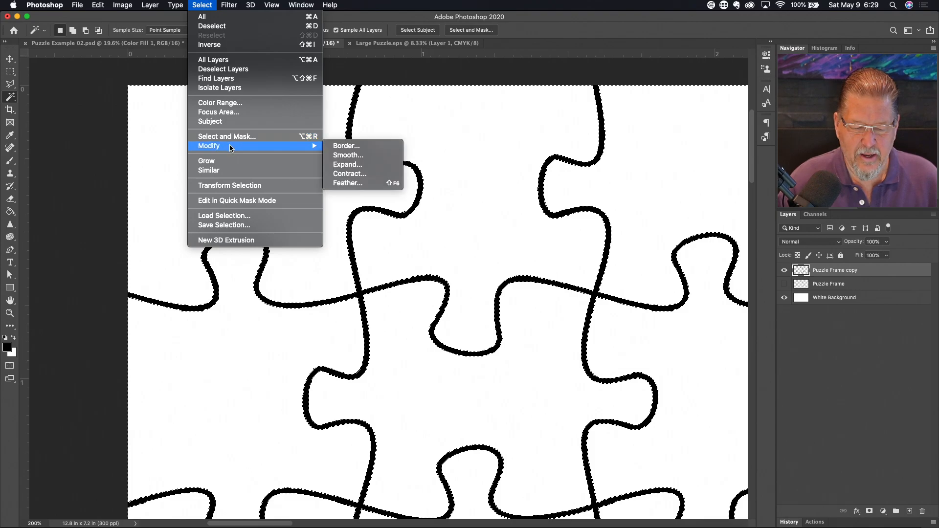
left_click(350, 167)
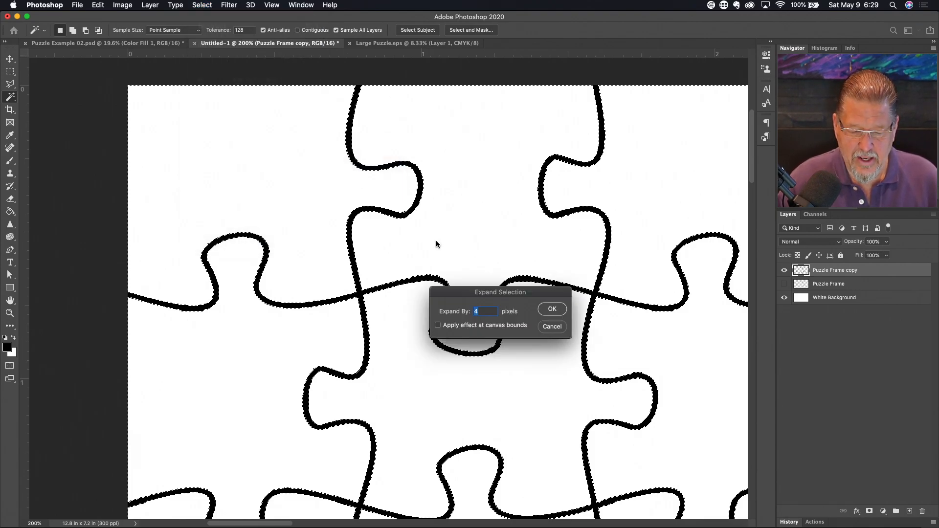
type("2")
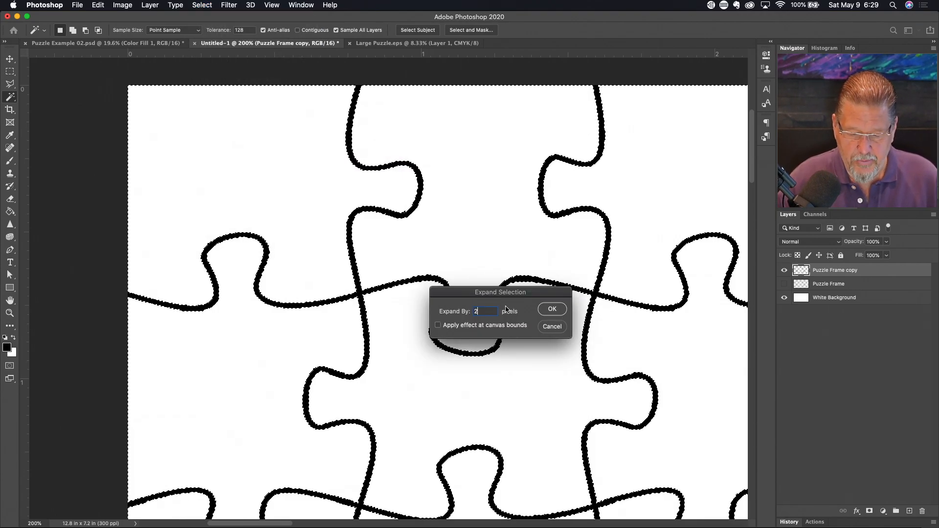
left_click(560, 312)
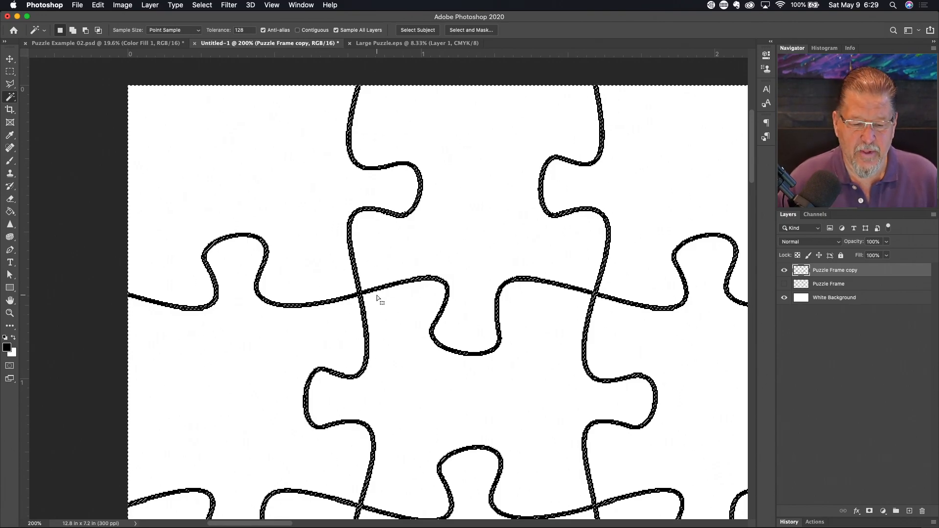
- Expand the white-area selection by another 1 pixel
left_click(203, 5)
mouse_move(233, 152)
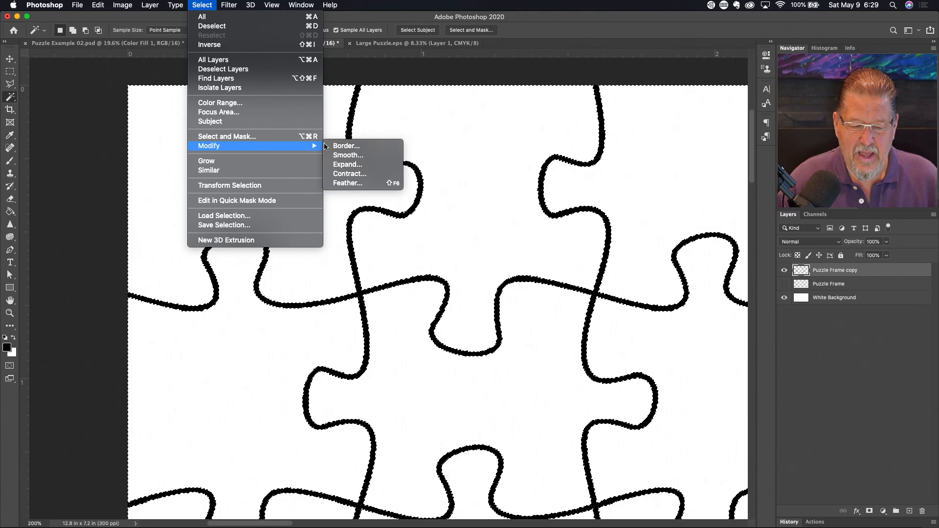
left_click(356, 166)
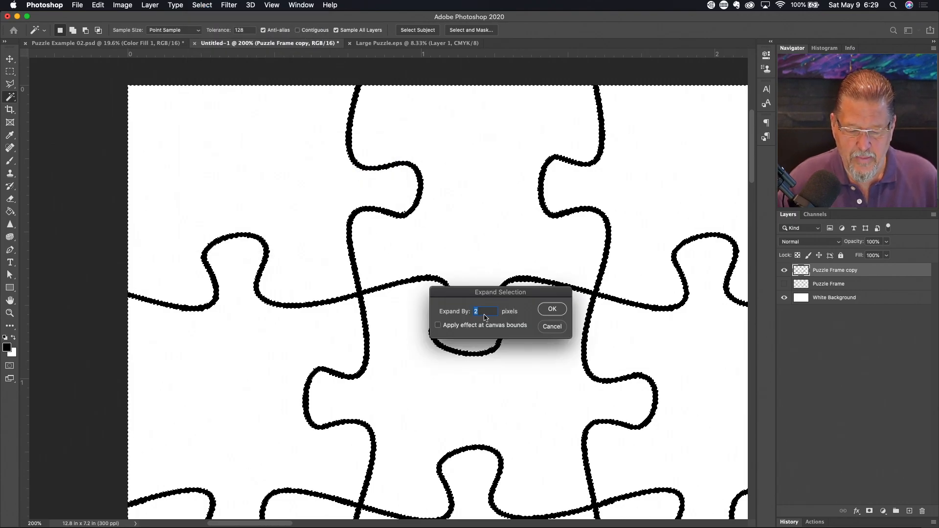
type("1")
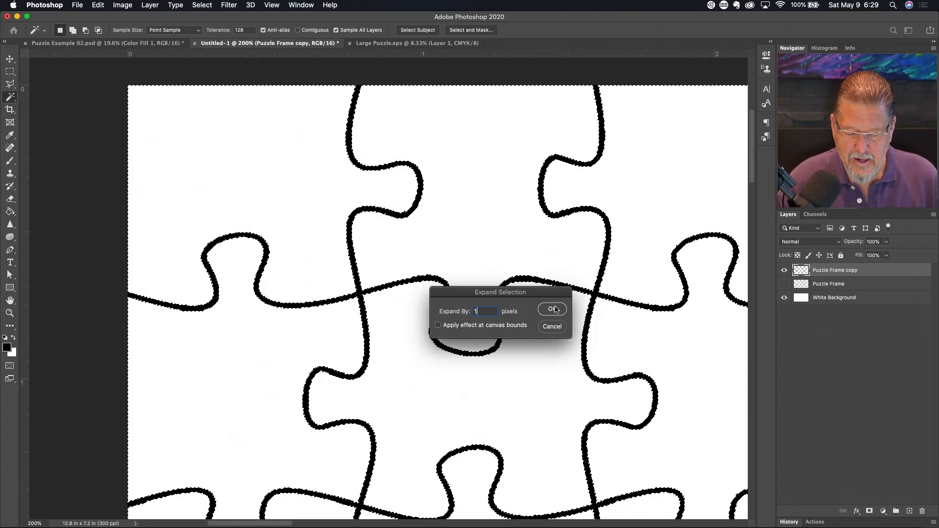
left_click(555, 309)
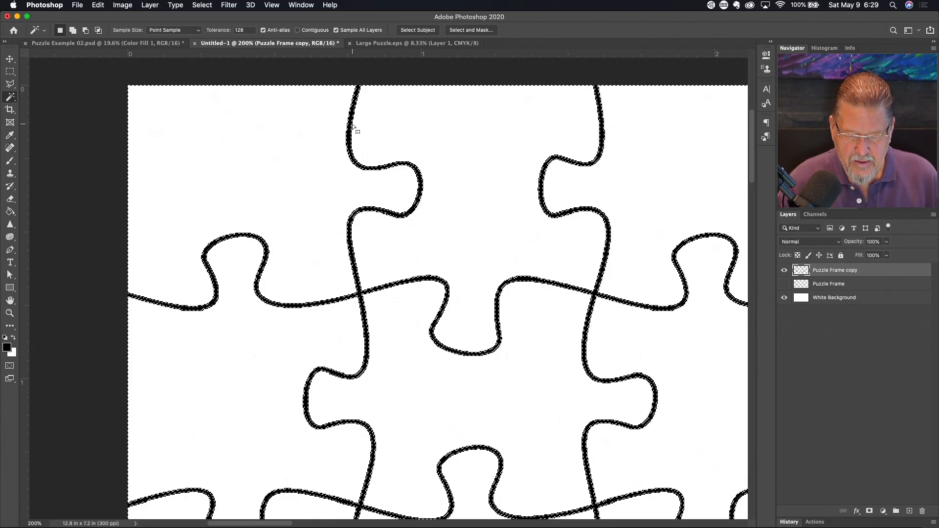
- Scroll around the canvas edges to check the expanded selection
scroll(410, 302, "down", 15)
scroll(410, 301, "right", 12)
scroll(410, 301, "down", 15)
scroll(410, 301, "right", 20)
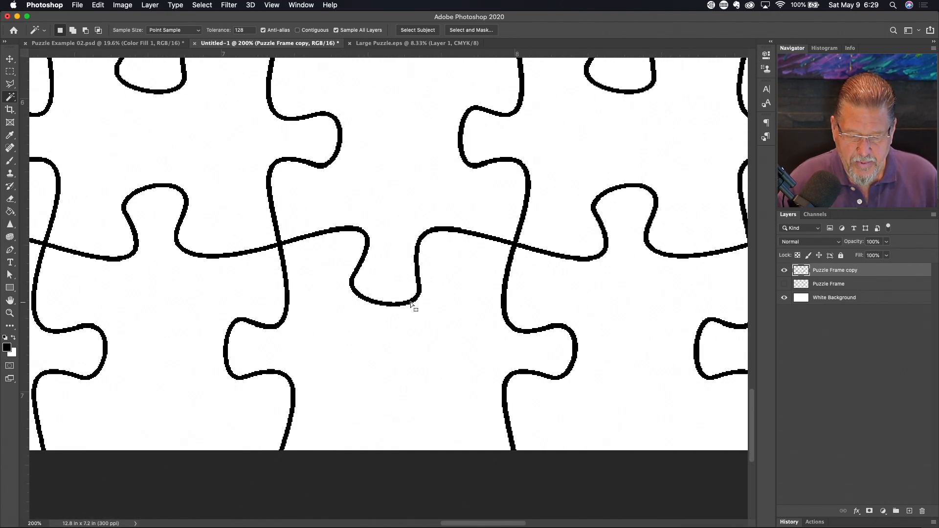
scroll(410, 302, "right", 15)
scroll(410, 301, "up", 1)
scroll(410, 302, "right", 8)
scroll(409, 302, "up", 2)
scroll(410, 301, "up", 5)
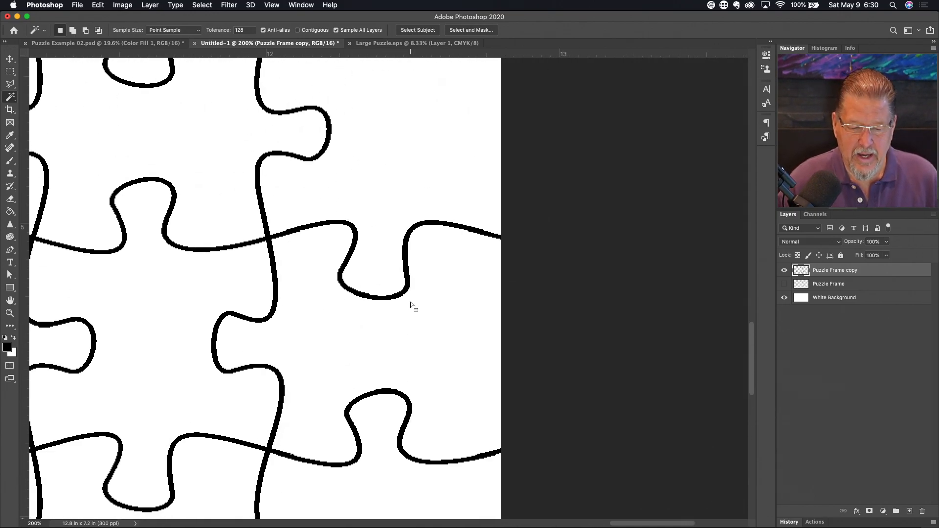
scroll(367, 87, "left", 20)
scroll(367, 87, "up", 2)
scroll(367, 87, "left", 20)
scroll(367, 87, "up", 20)
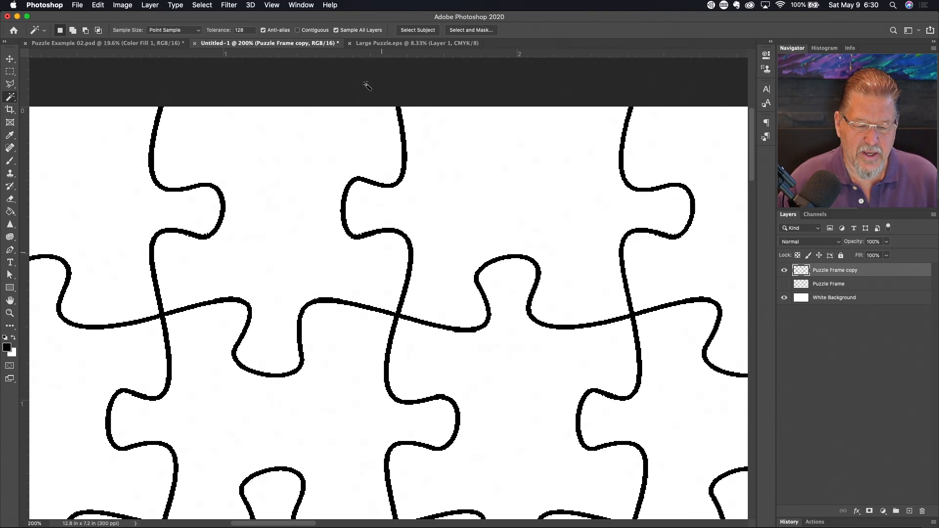
scroll(366, 87, "left", 10)
scroll(367, 87, "up", 5)
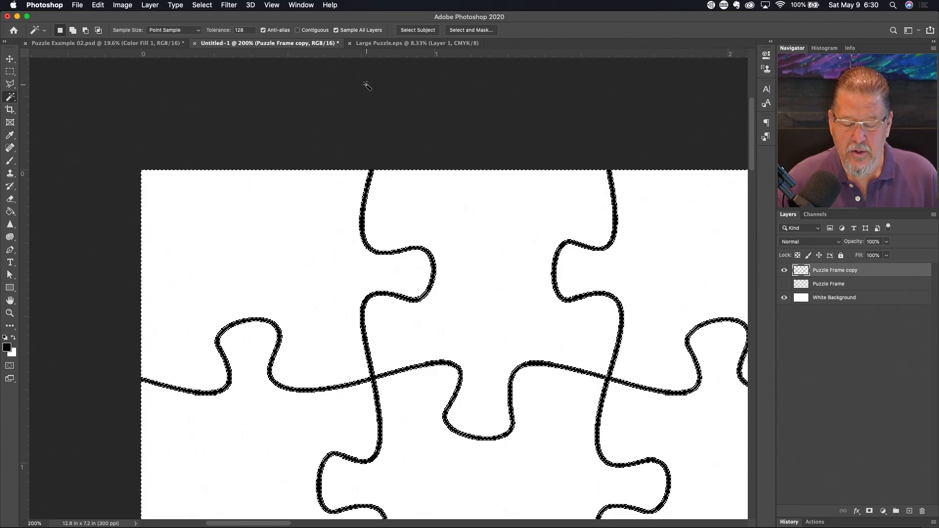
key("g")
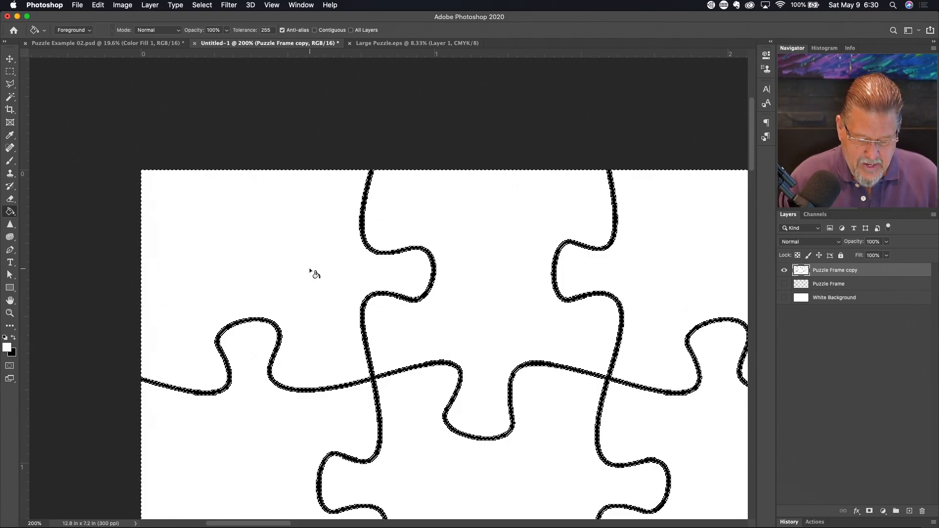
- Deselect, select the black puzzle lines with the Magic Wand, and delete them
key("super+d")
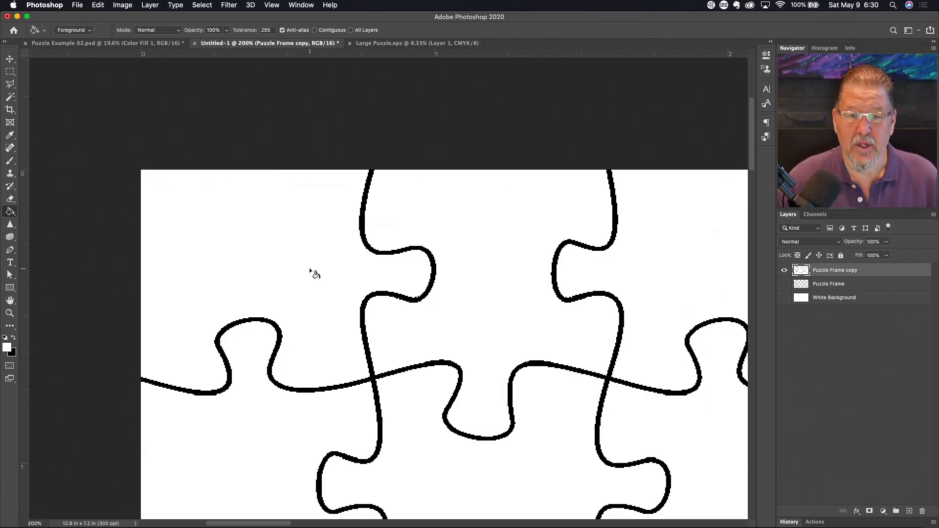
key("w")
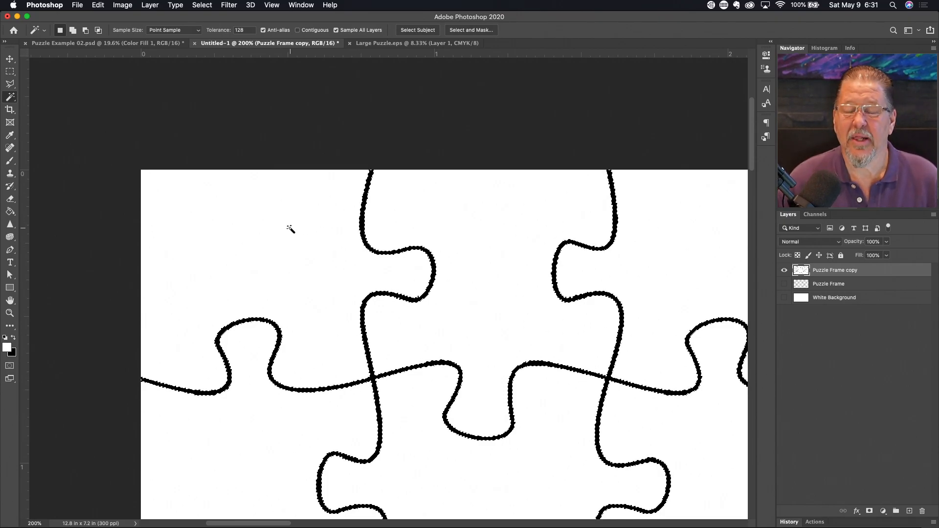
key("Delete")
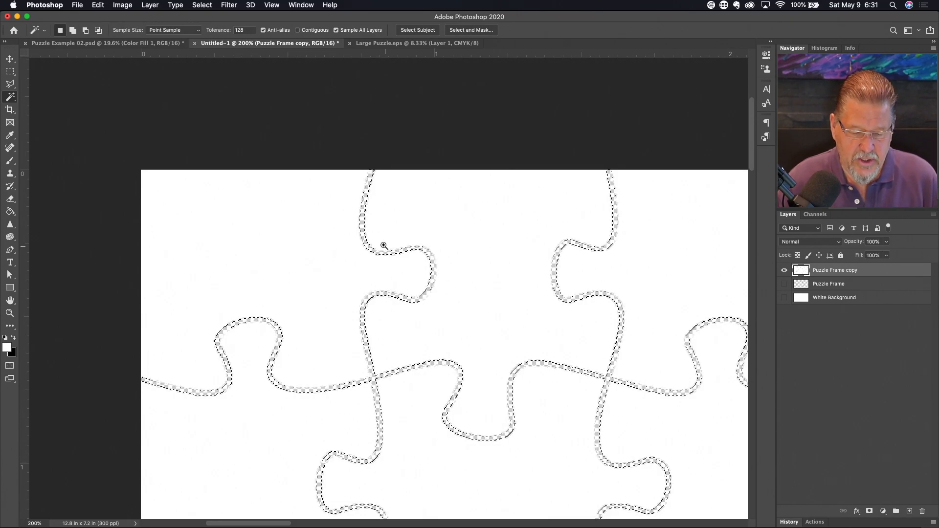
- Scroll around and toggle the White Background layer to check the transparent gaps
scroll(377, 244, "up", 2)
scroll(378, 245, "left", 3)
scroll(377, 245, "up", 2)
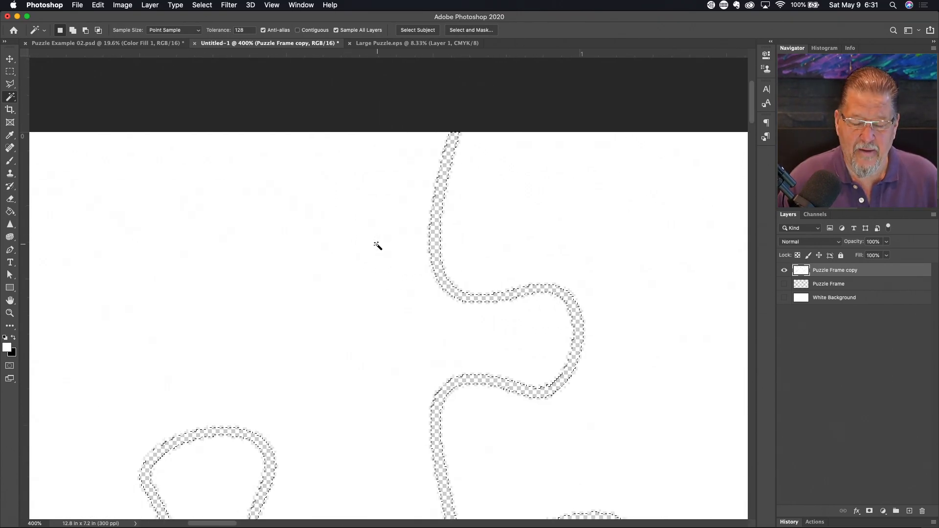
scroll(420, 199, "down", 5)
scroll(420, 199, "down", 5)
scroll(420, 199, "up", 6)
scroll(419, 199, "left", 3)
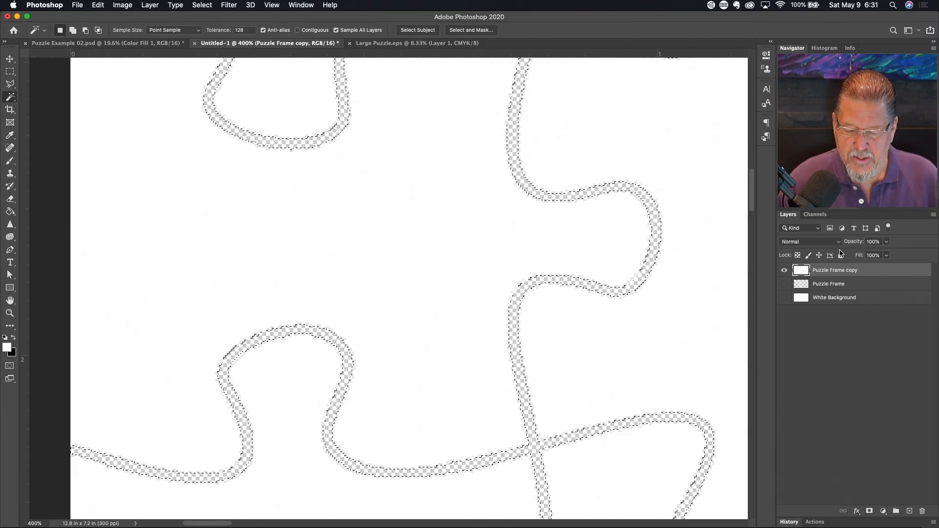
left_click(785, 299)
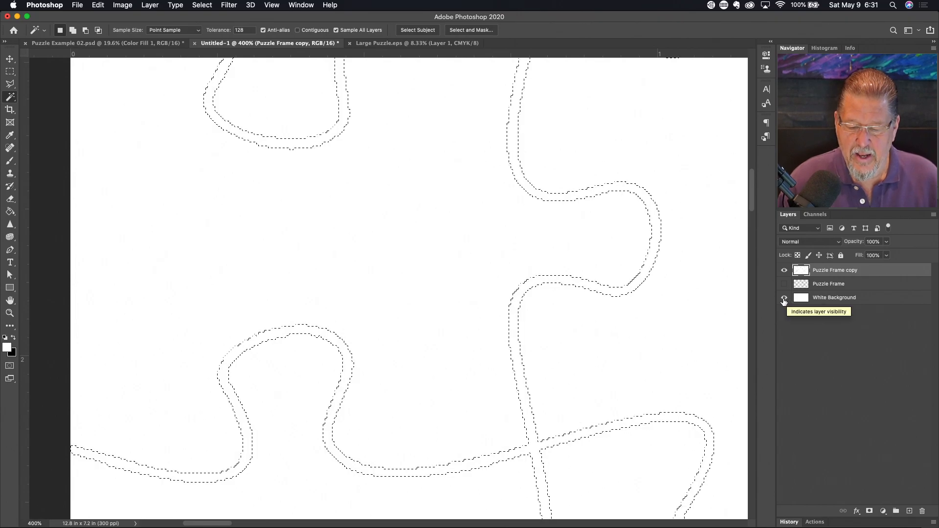
left_click(786, 300)
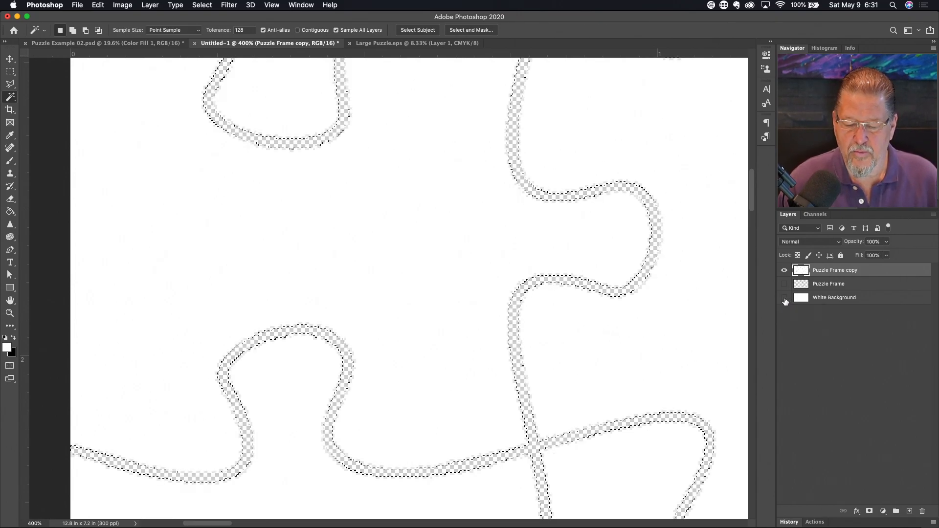
left_click(785, 299)
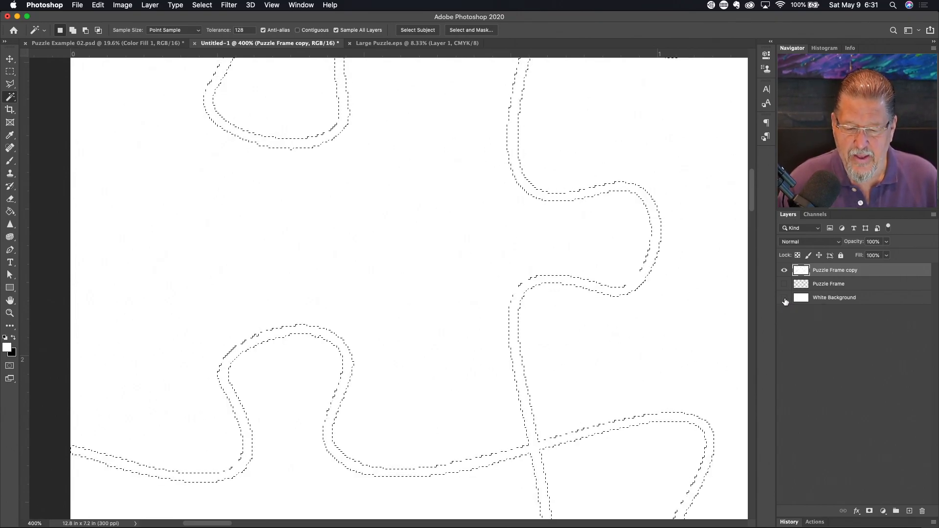
left_click(785, 300)
- Deselect, fit the whole puzzle on screen, and recheck it with White Background toggled
scroll(570, 325, "up", 10)
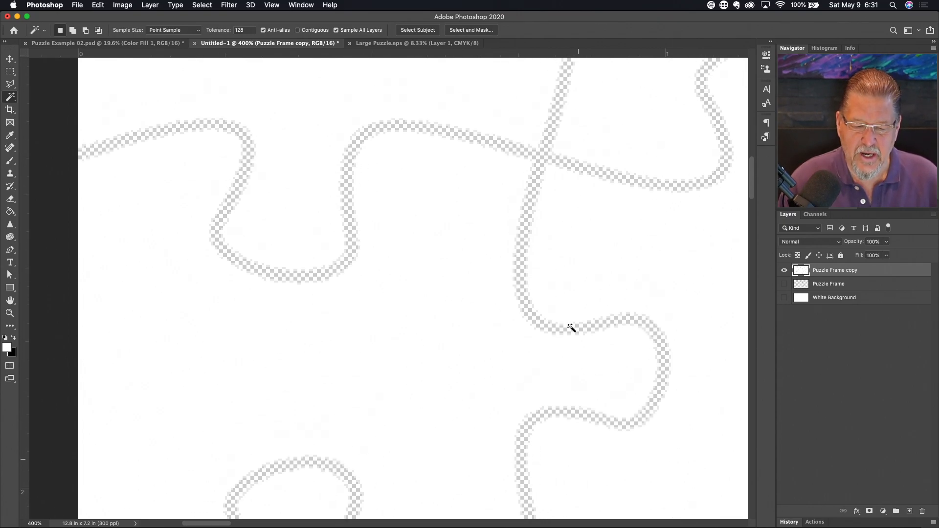
scroll(570, 326, "down", 5)
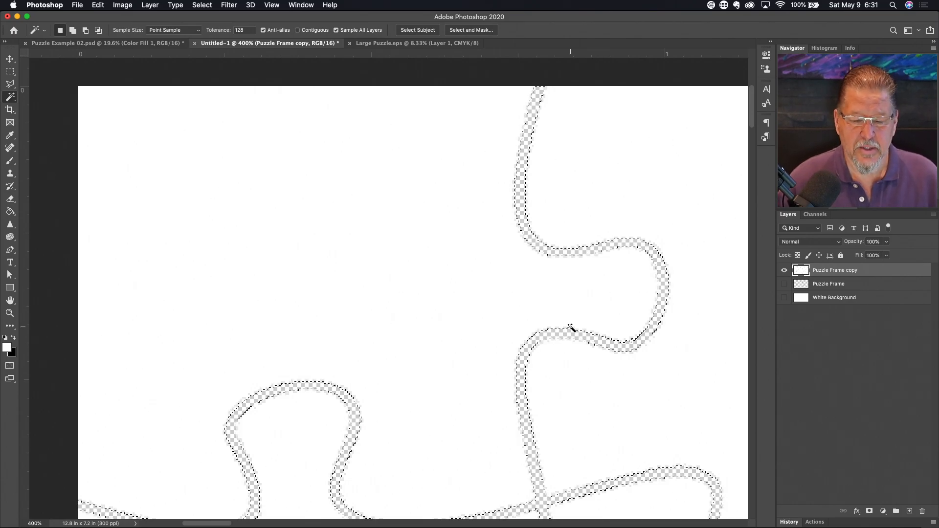
scroll(569, 327, "down", 2)
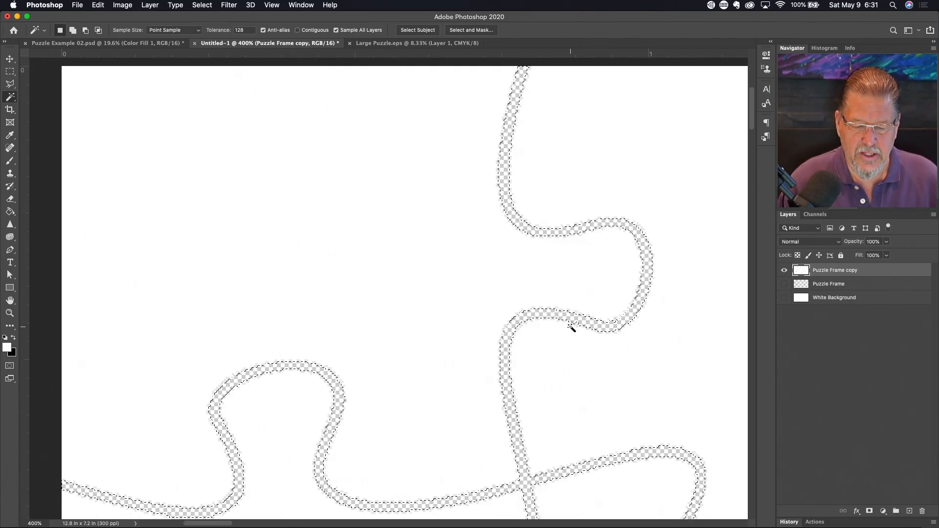
scroll(563, 336, "down", 6)
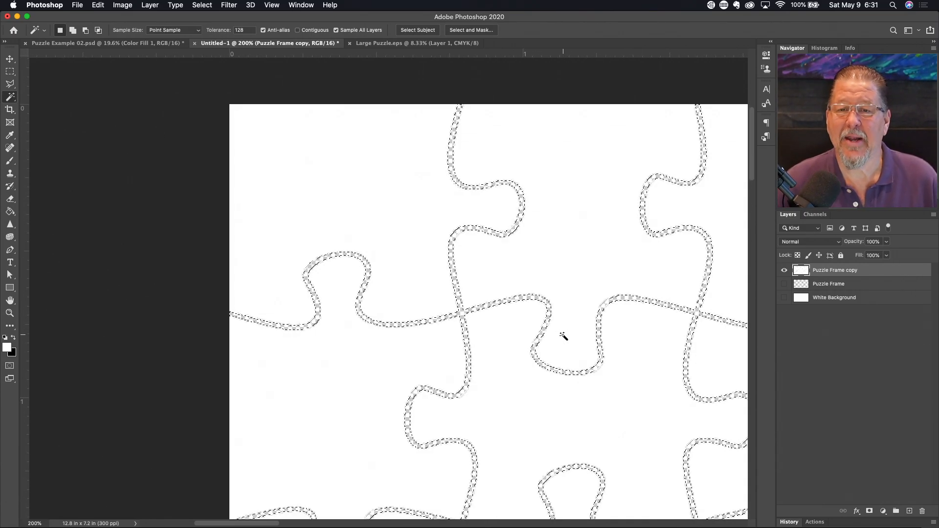
key("ctrl+d")
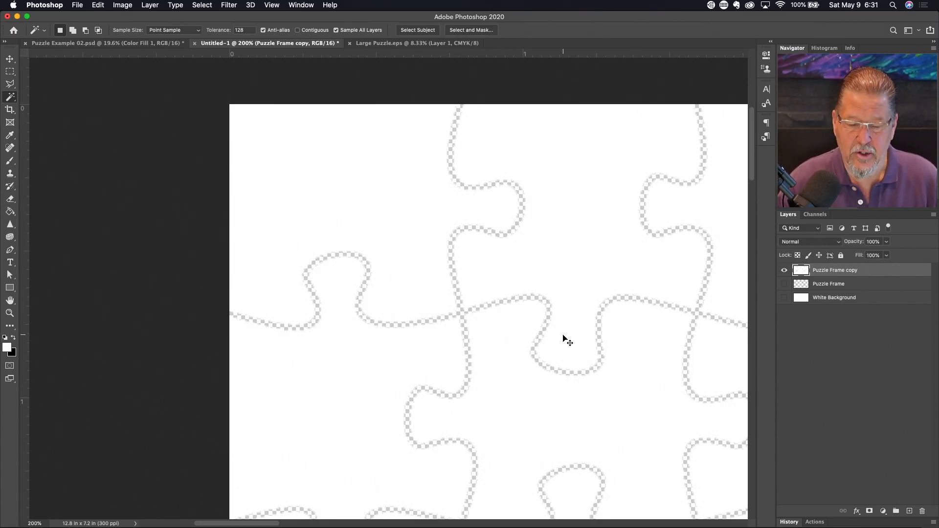
key("ctrl+0")
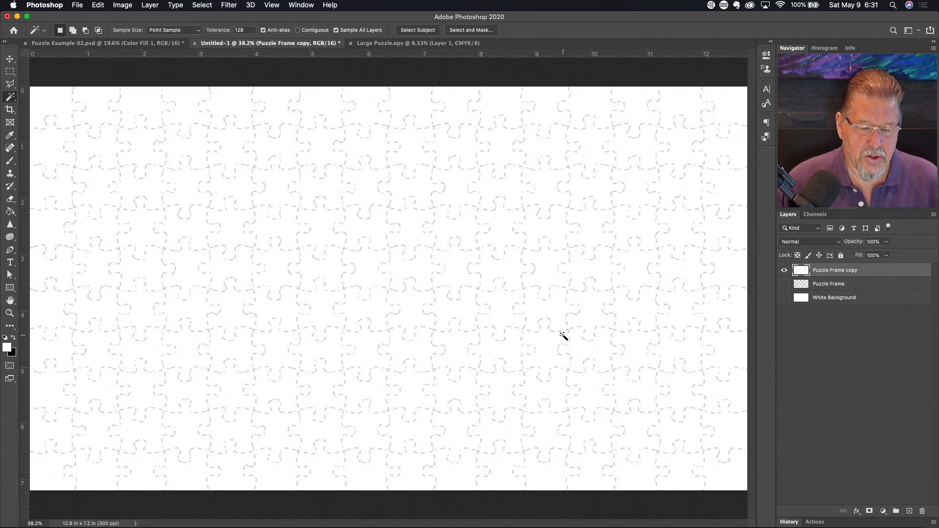
left_click(784, 297)
left_click(784, 298)
left_click(784, 298)
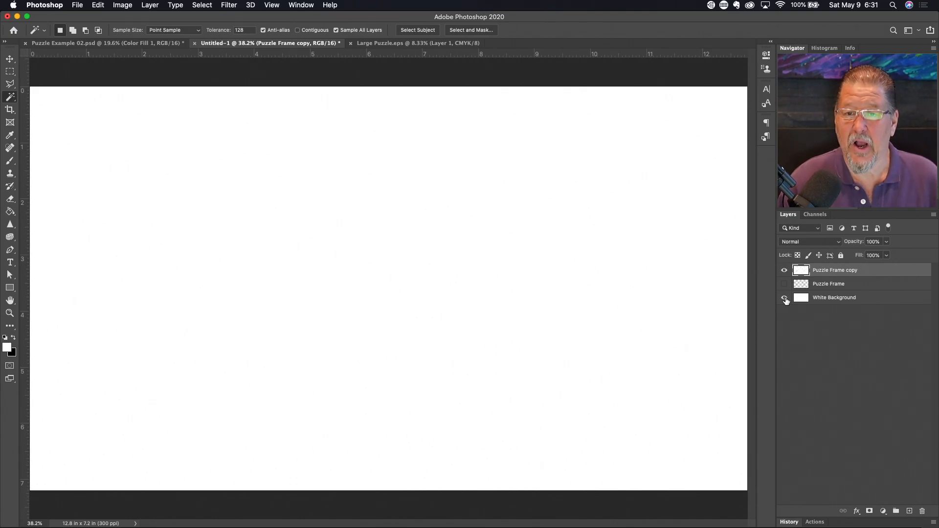
left_click(784, 298)
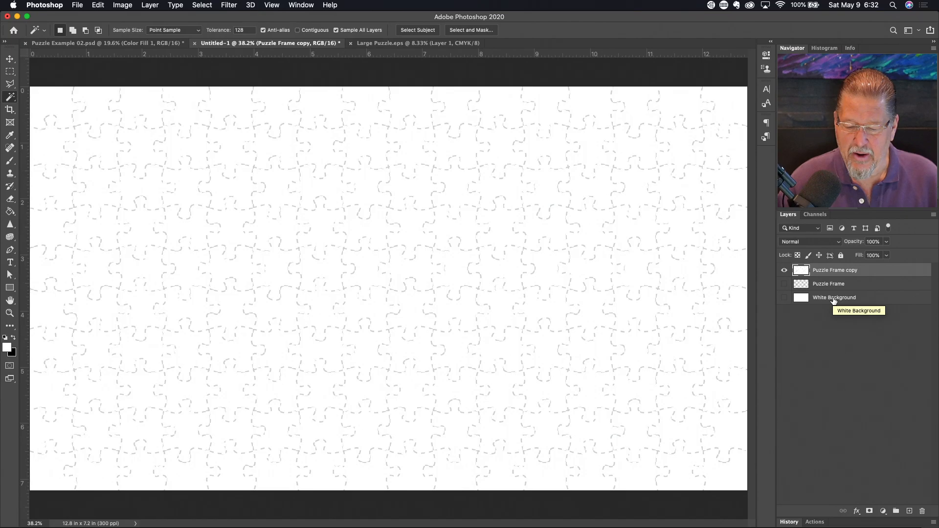
- Add a new layer above White Background and name it 'Black Background'
left_click(846, 300)
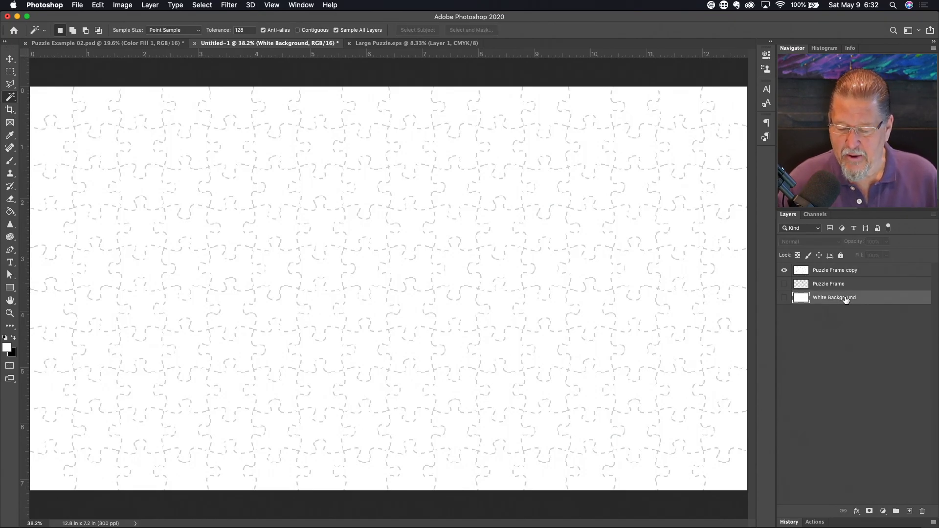
left_click(909, 511)
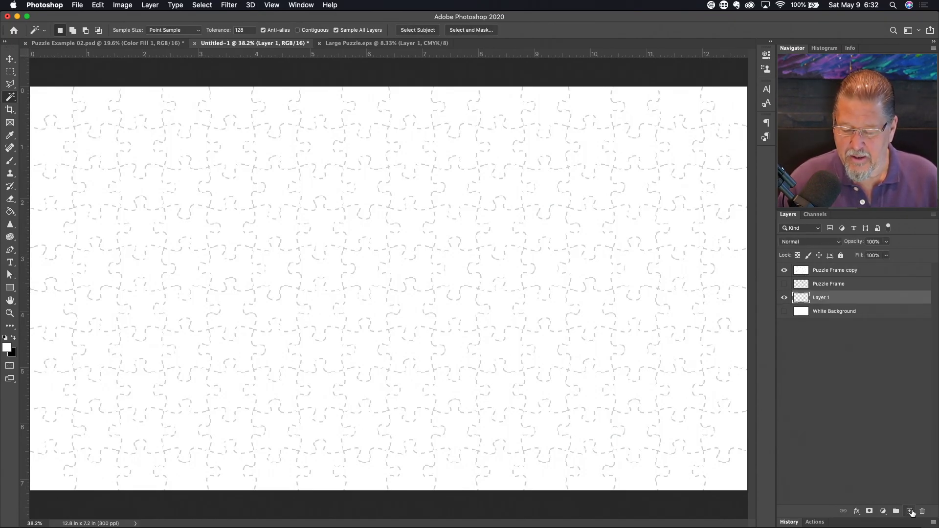
double_click(818, 296)
type("Black Background")
key("Return")
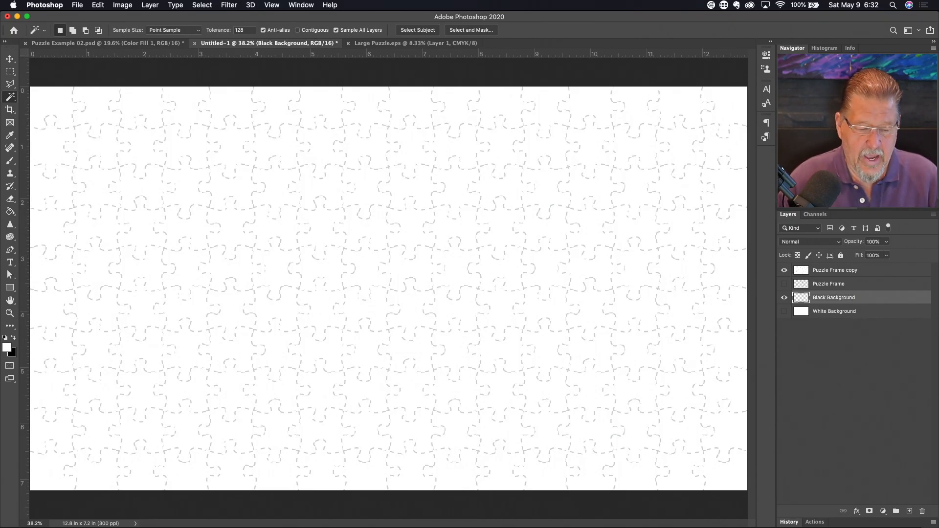
- Fill the Black Background layer with solid black using the Paint Bucket
key("g")
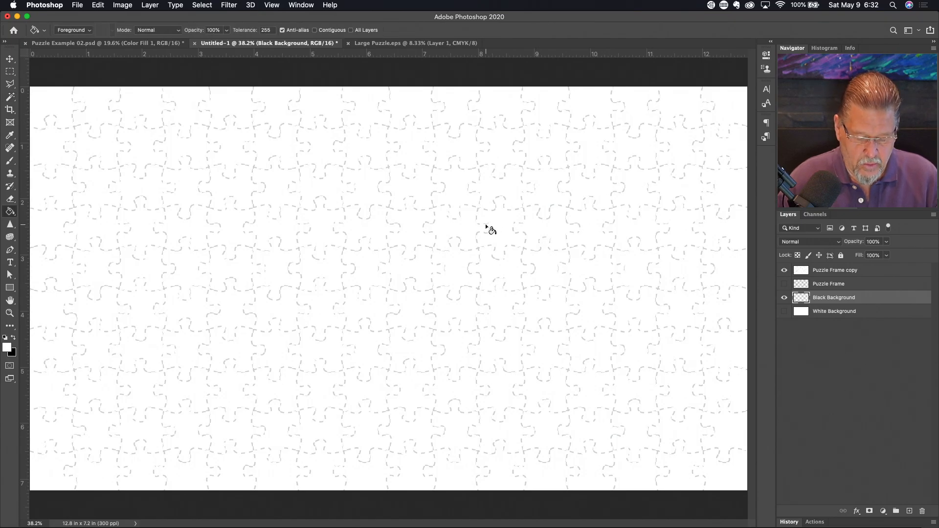
key("x")
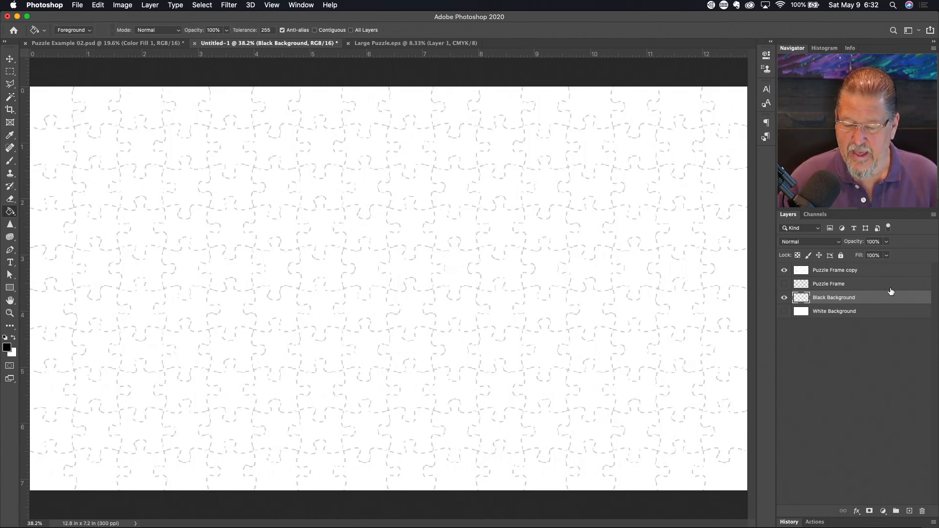
left_click(398, 275)
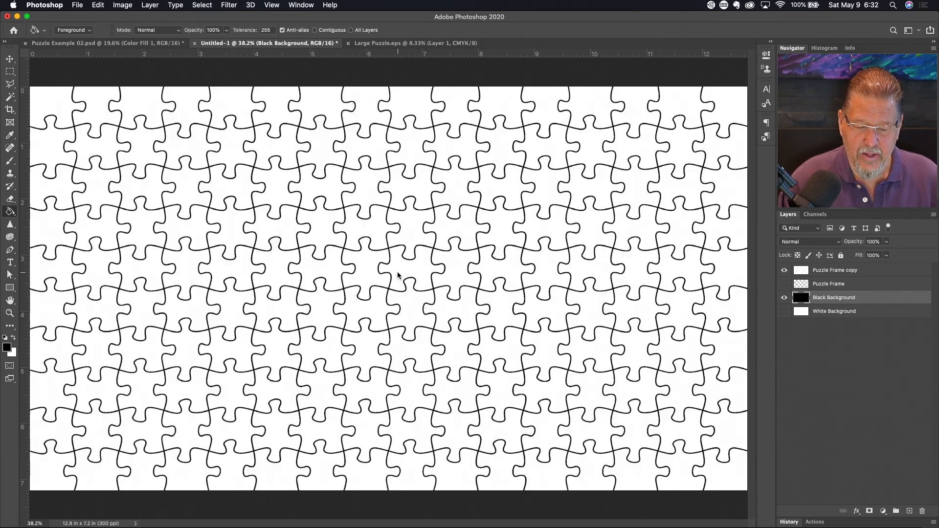
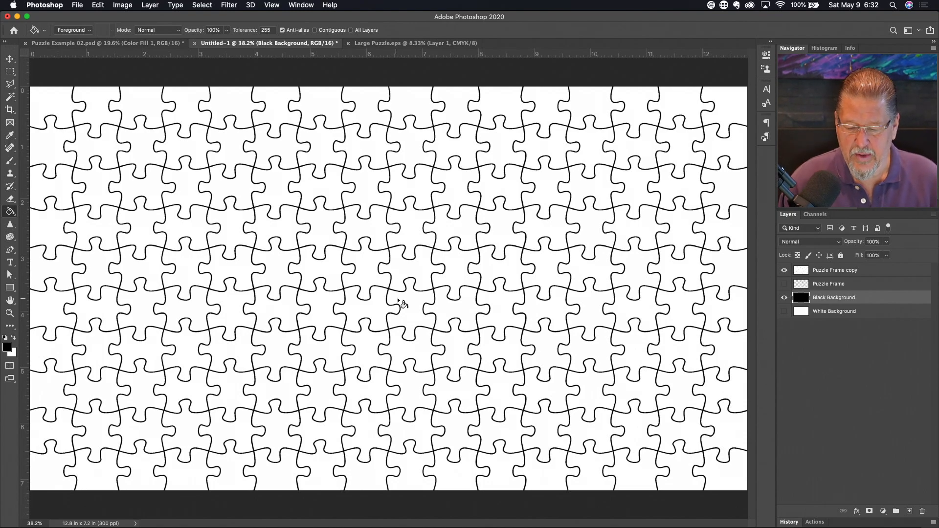
- Turn off the Black Background layer so only the white puzzle pieces with faint seams show
left_click(785, 300)
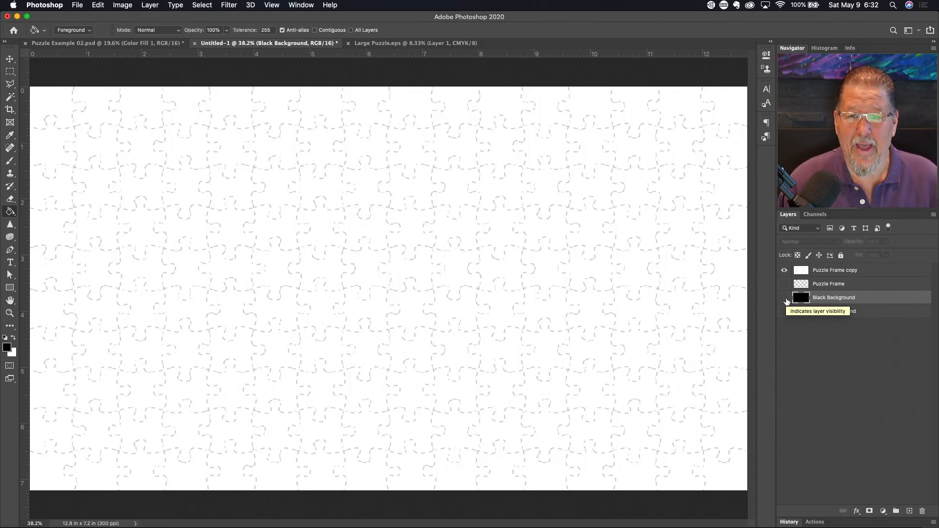
- Add a new layer and name it 'Green Background'
left_click(910, 511)
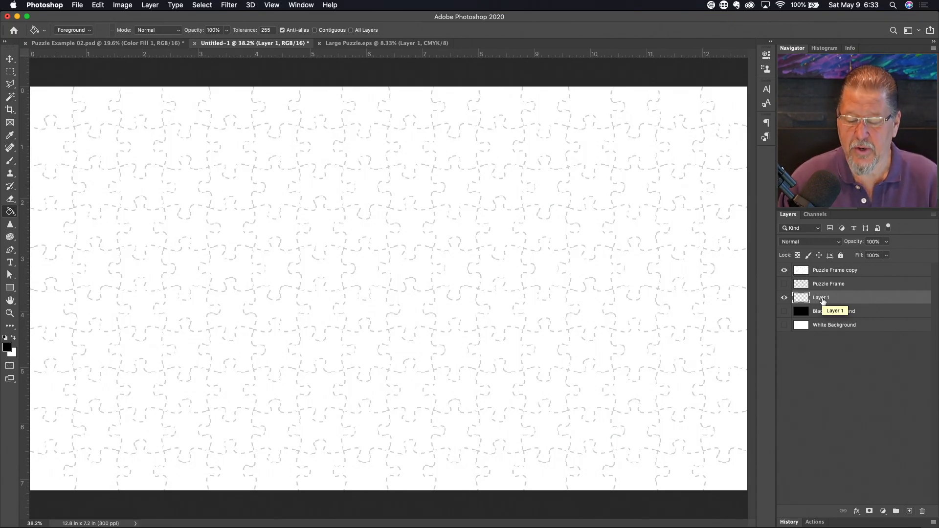
double_click(822, 298)
type("Green ")
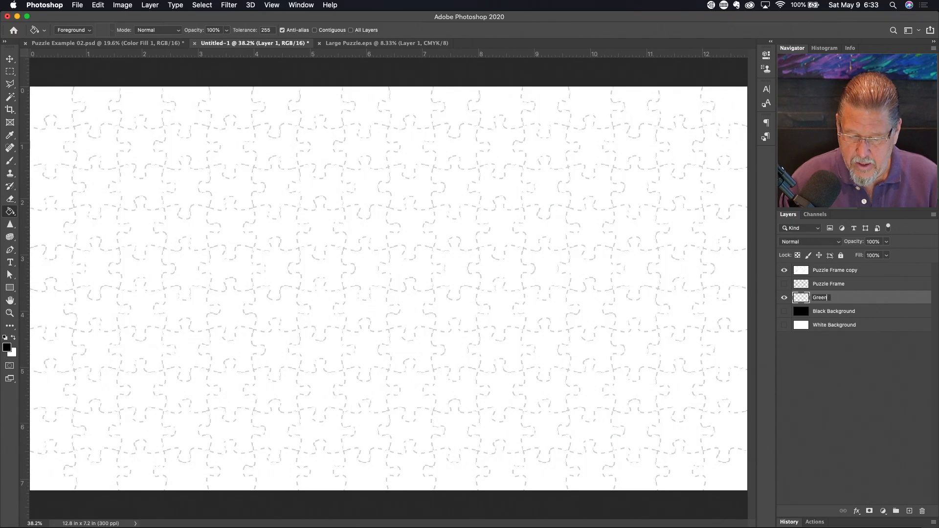
type("Backg")
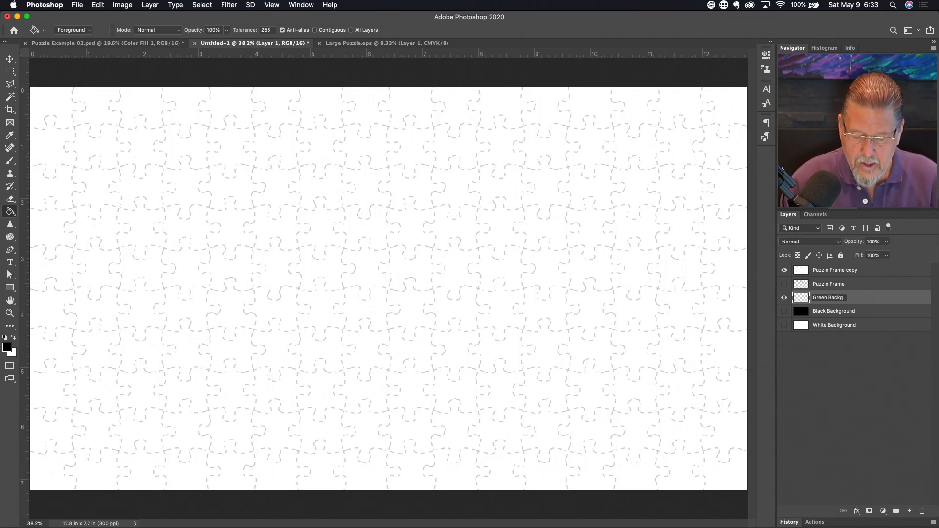
type("round")
key("Return")
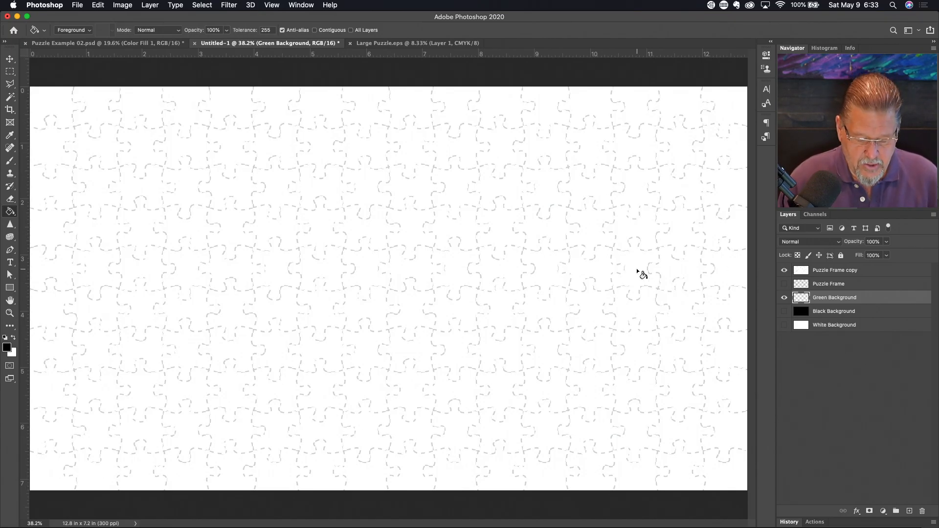
- Set the foreground colour to RGB 0,255,0 and fill Green Background with it
key("shift+g")
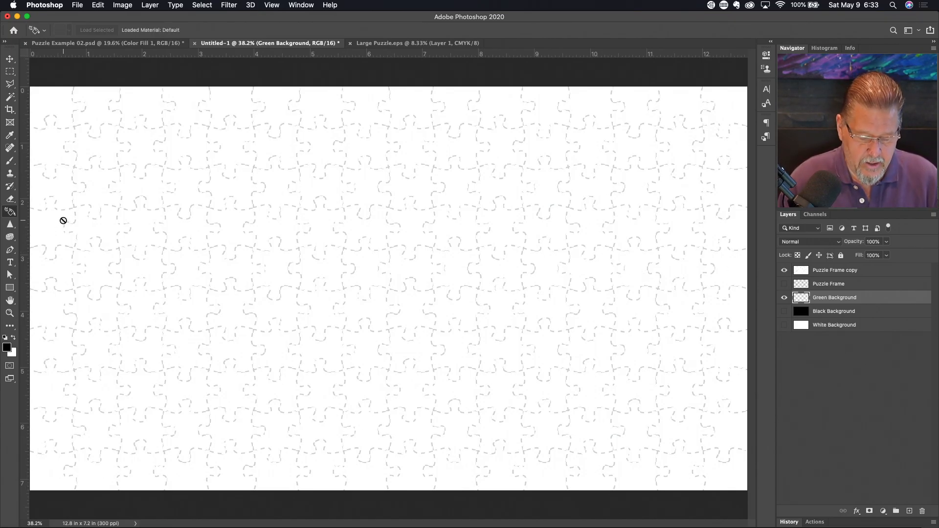
key("shift+g")
key("shift+g")
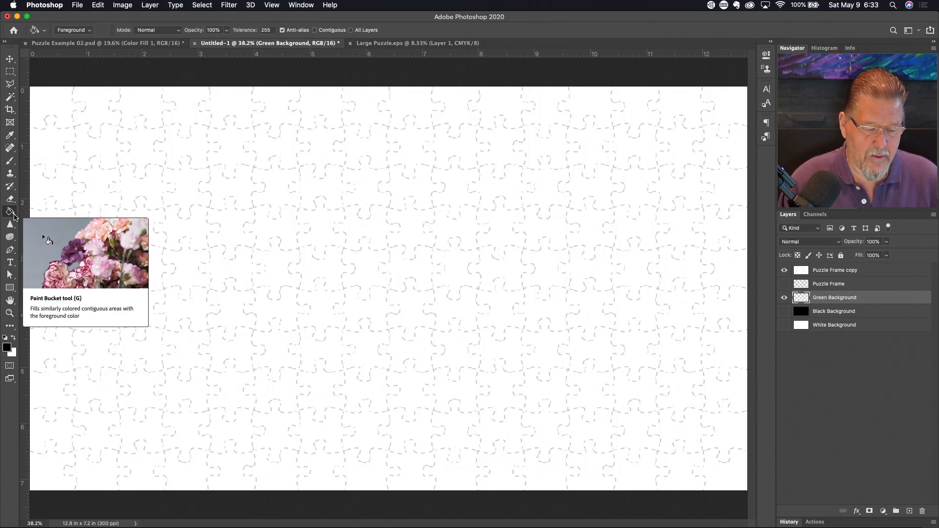
left_click(7, 347)
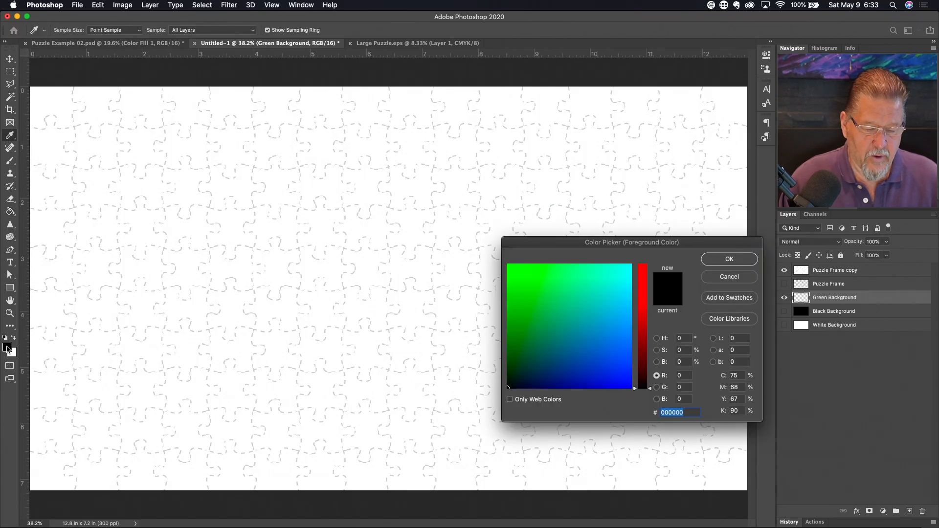
left_click(687, 387)
type("255")
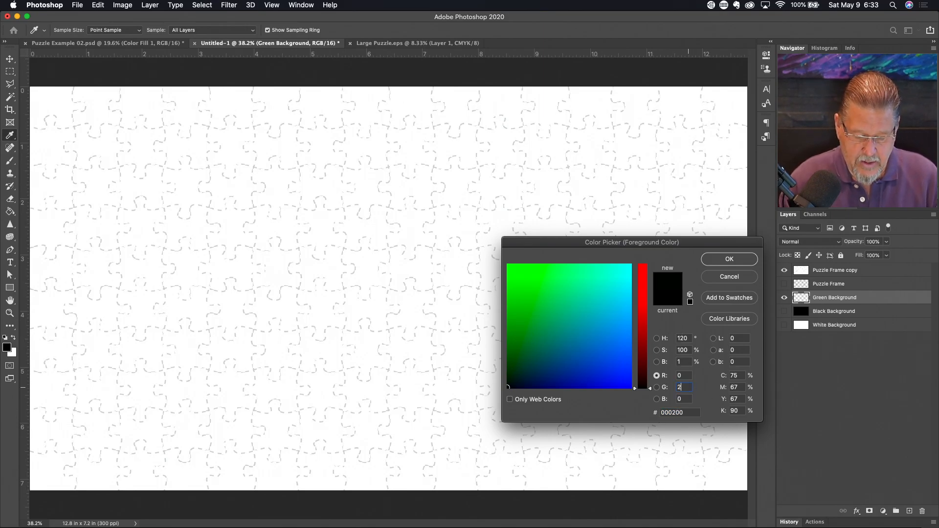
left_click(744, 260)
key("g")
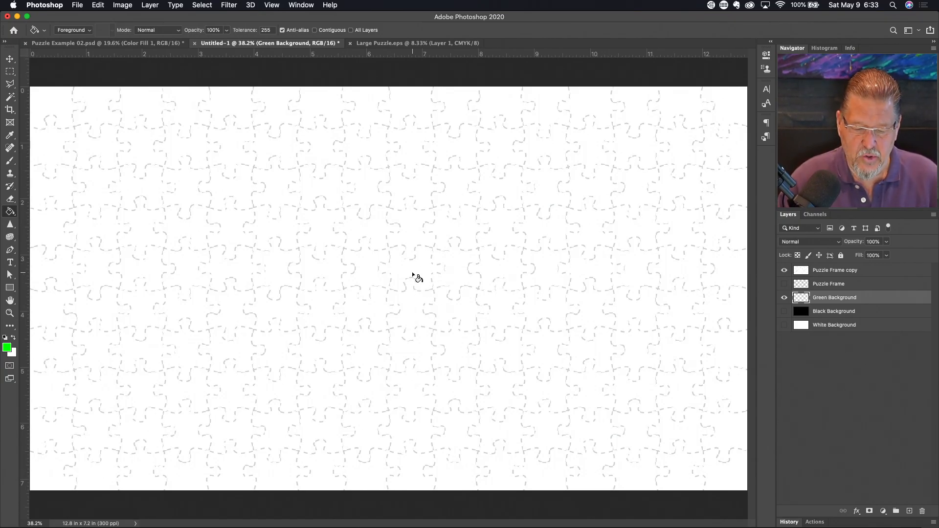
left_click(412, 275)
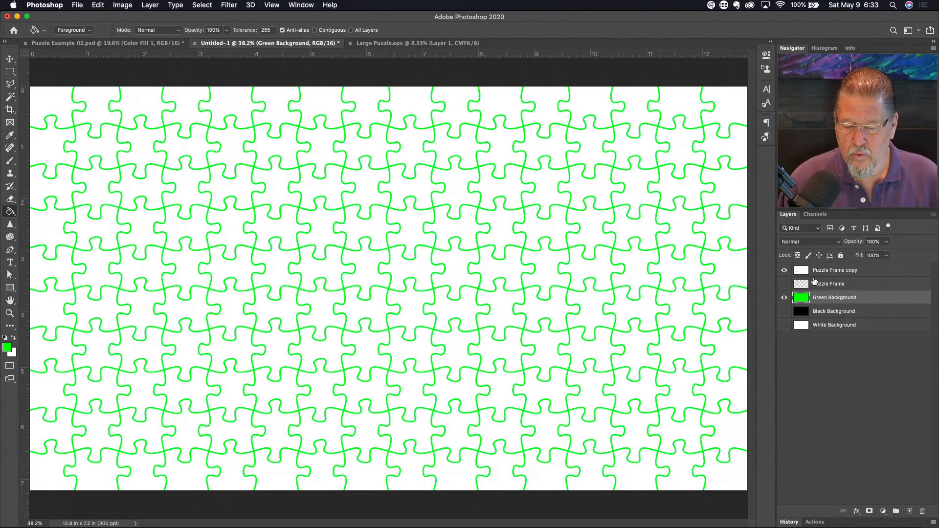
left_click(785, 299)
- Show Green Background again and open Waving American Flag.jpg
left_click(785, 298)
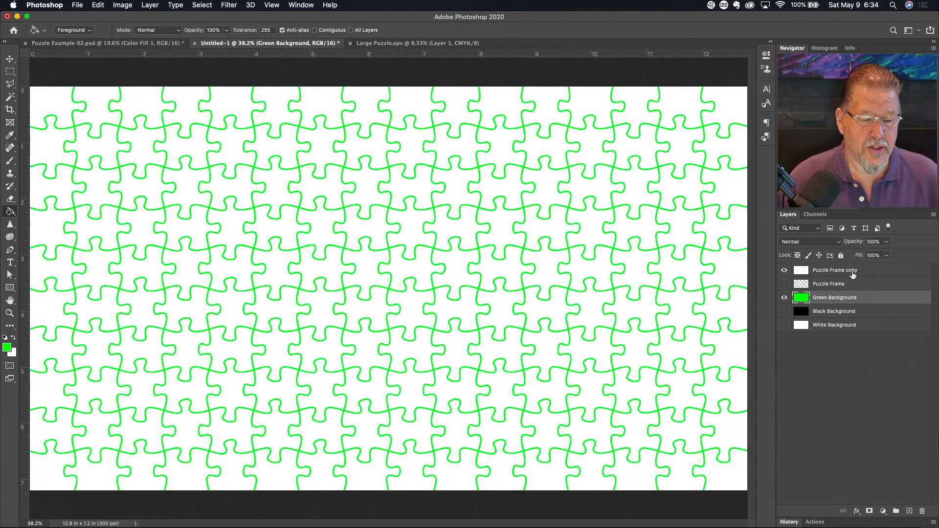
left_click(77, 6)
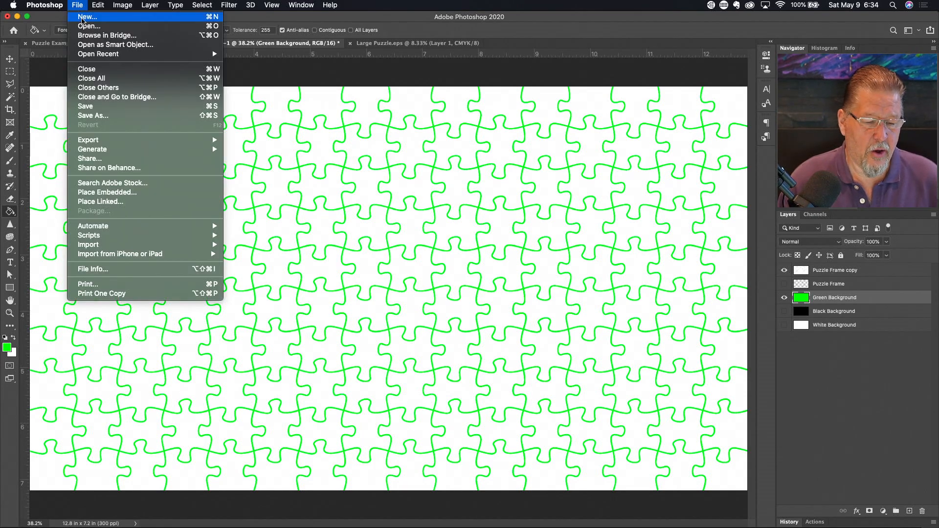
left_click(84, 25)
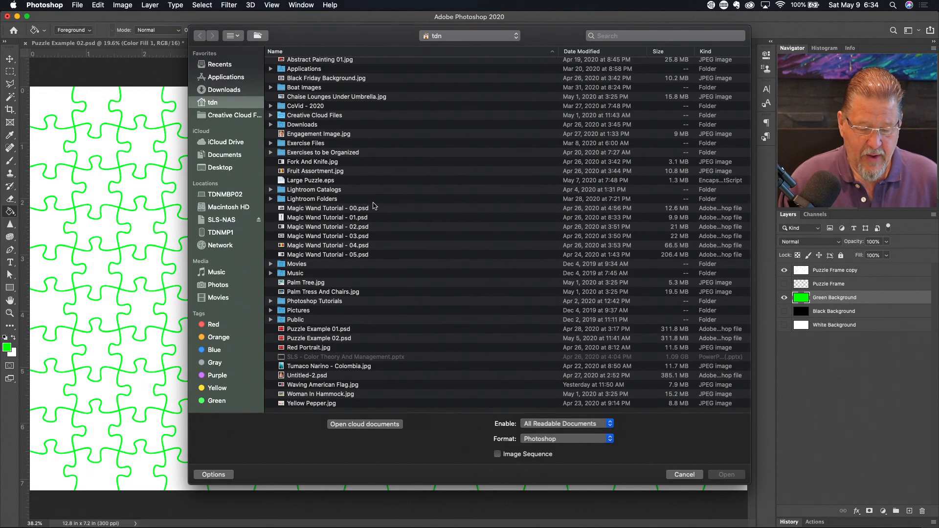
double_click(326, 390)
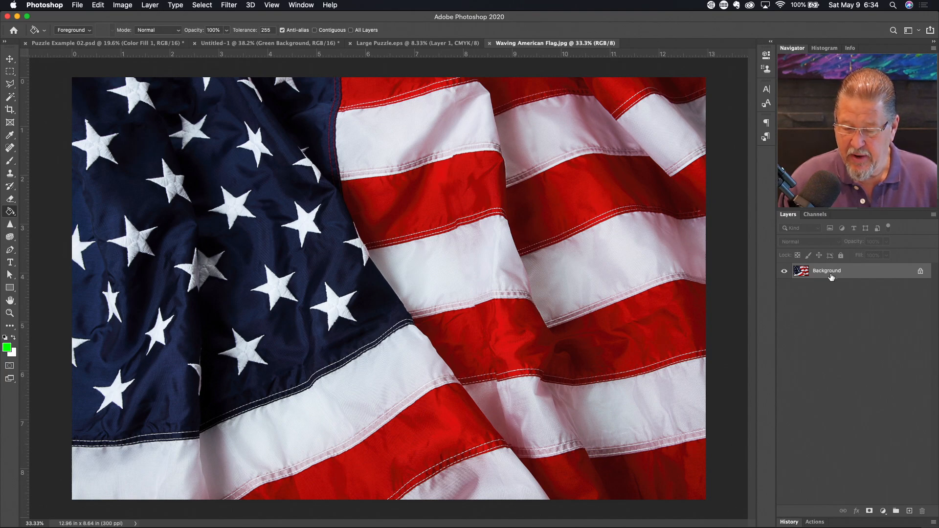
- Drag the flag layer into the puzzle document, accepting the bit-depth warning
left_click_drag(832, 275, 325, 172)
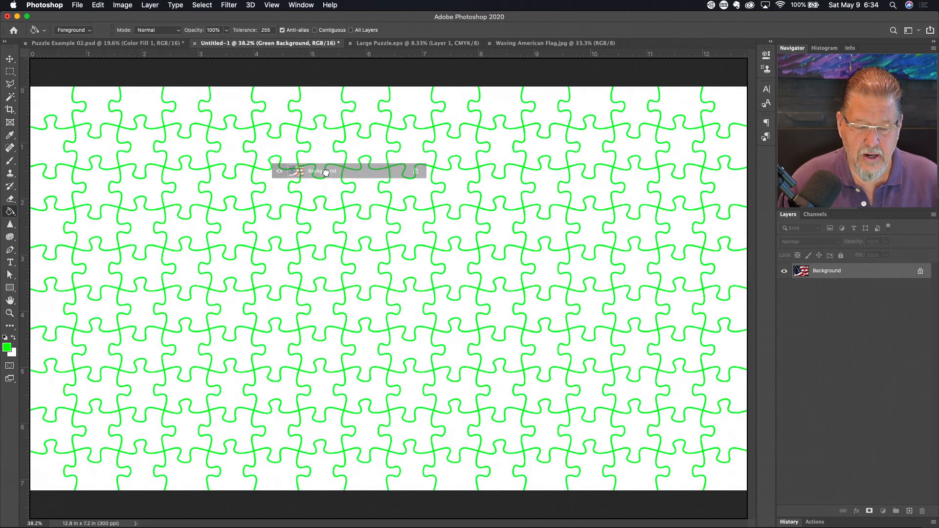
left_click_drag(326, 171, 326, 172)
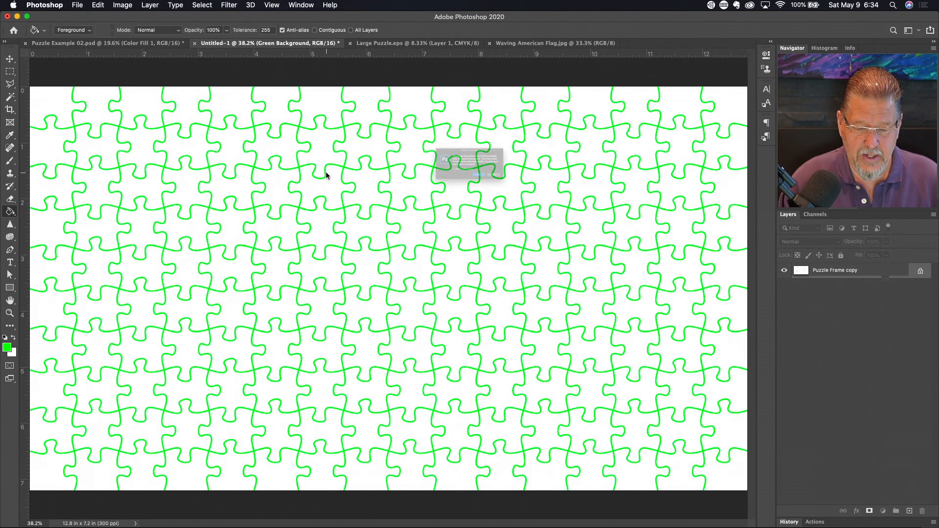
left_click(543, 196)
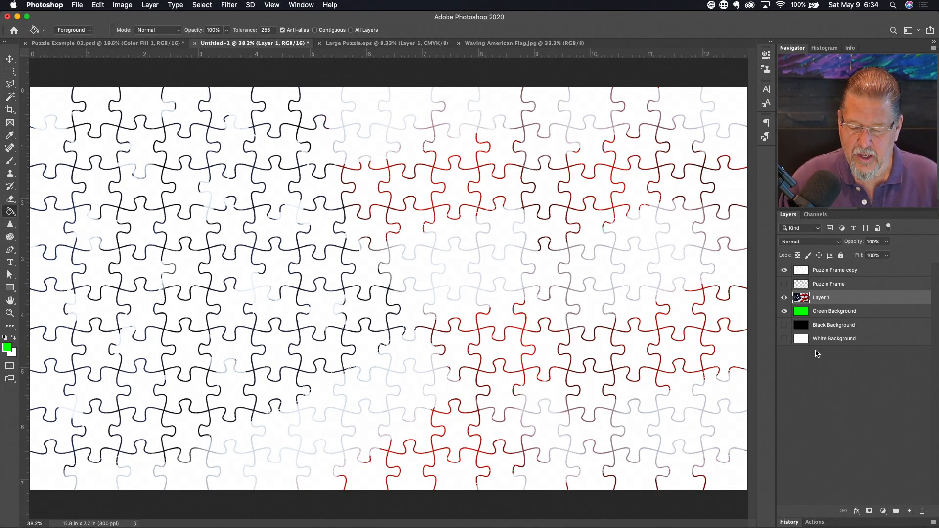
- Rename the flag layer 'Flag Image' and move it to the top of the stack
double_click(826, 298)
type("Flag Image")
key("Return")
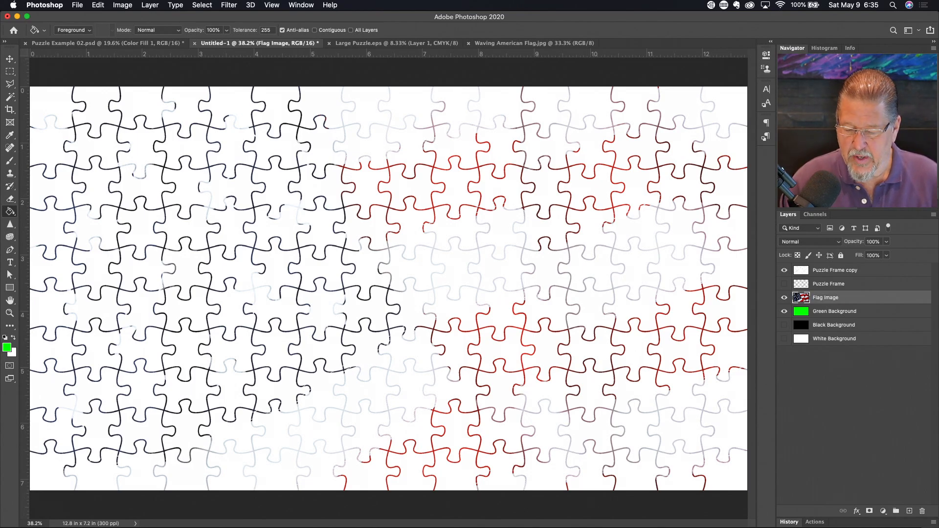
left_click_drag(851, 301, 851, 272)
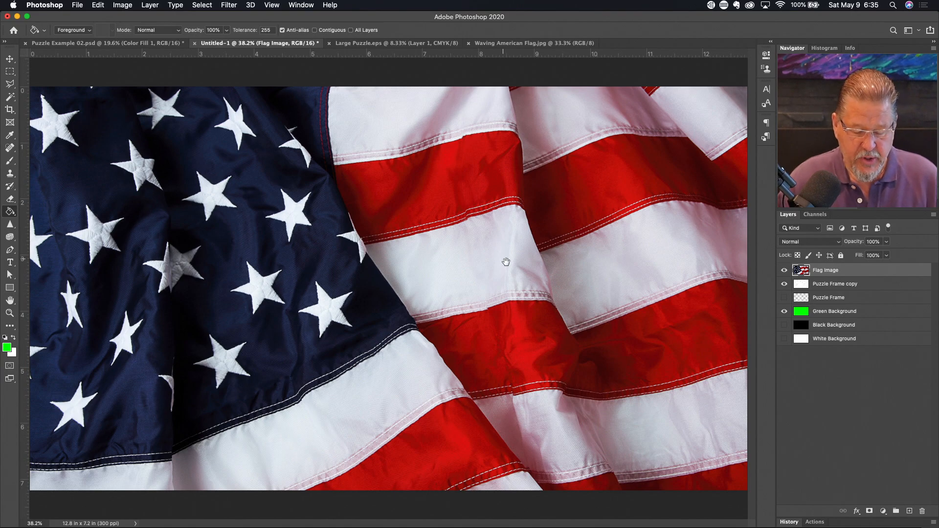
- Scale Flag Image so its edges match the canvas edges, commit, and fit the canvas on screen
left_click(490, 270, "alt")
left_click(490, 270, "alt")
left_click(489, 270, "alt")
left_click(490, 270, "alt")
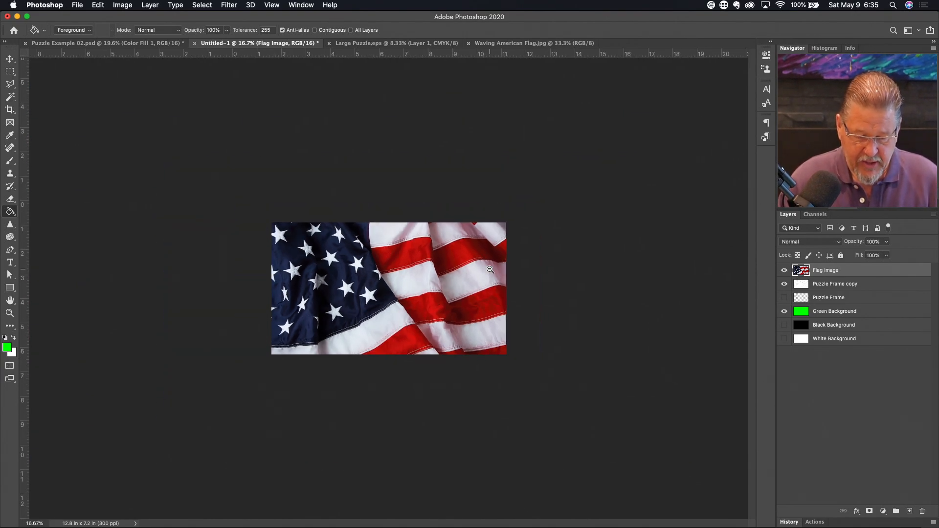
key("v")
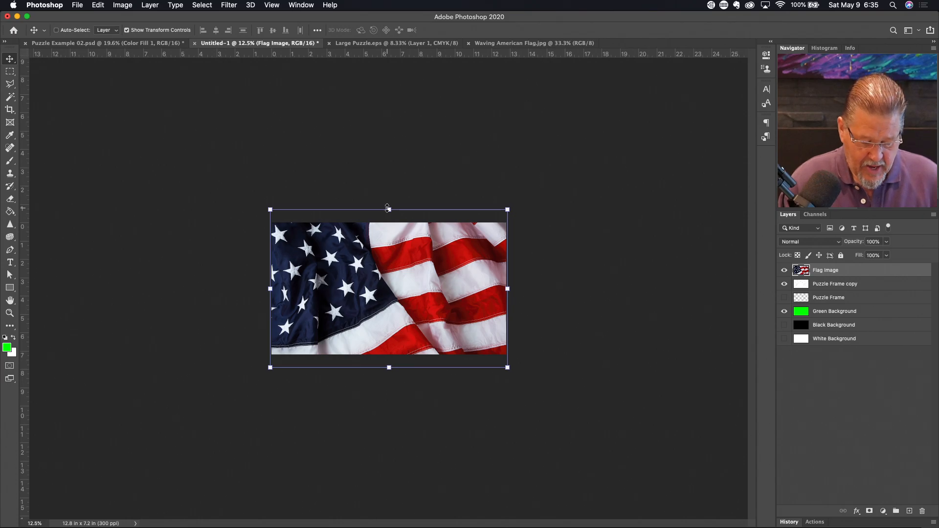
mouse_move(389, 209)
left_mouse_down()
mouse_move(390, 174)
mouse_move(396, 218)
left_mouse_up()
left_click_drag(390, 367, 390, 354)
mouse_move(507, 291)
left_mouse_down()
mouse_move(524, 288)
mouse_move(507, 289)
left_mouse_up()
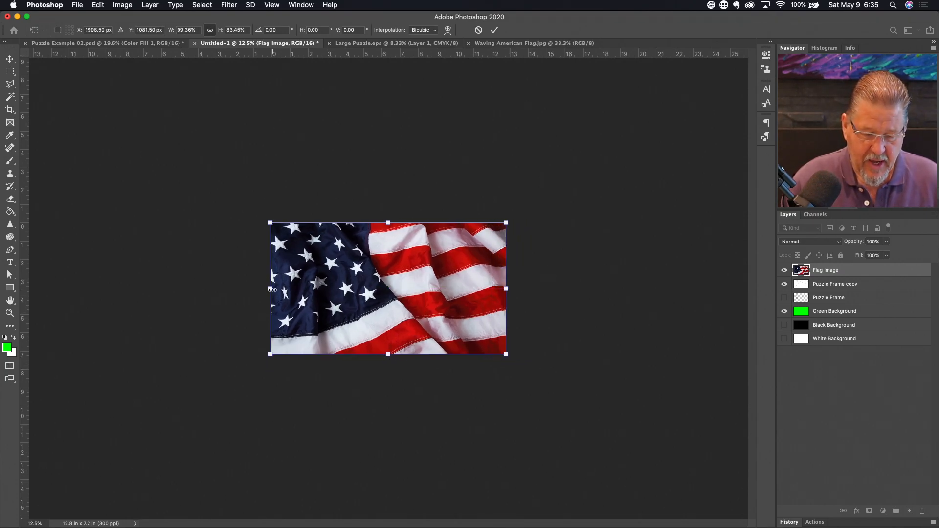
mouse_move(271, 289)
left_mouse_down()
mouse_move(256, 289)
mouse_move(271, 289)
left_mouse_up()
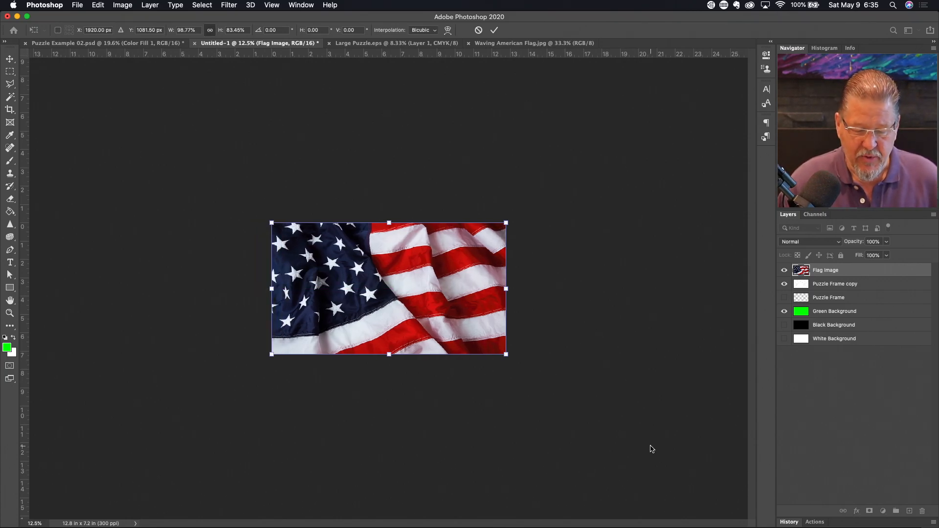
key("Return")
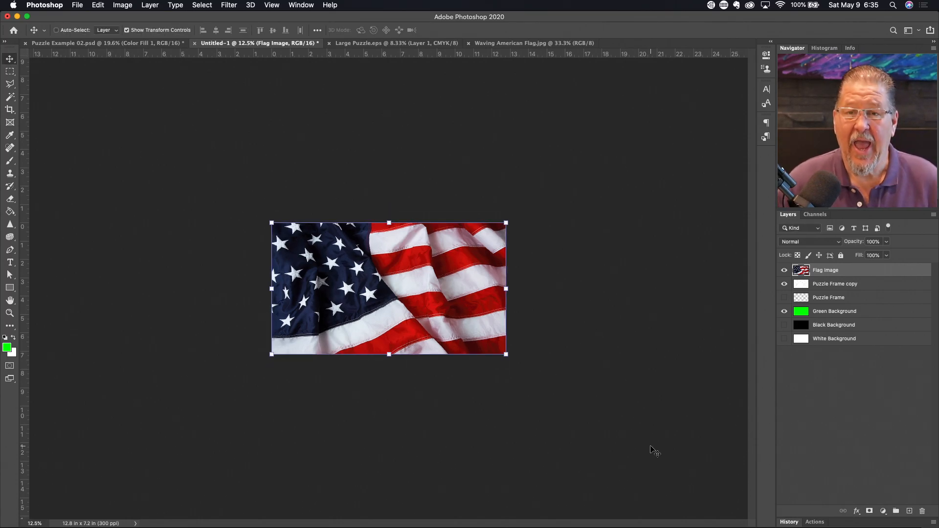
key("a")
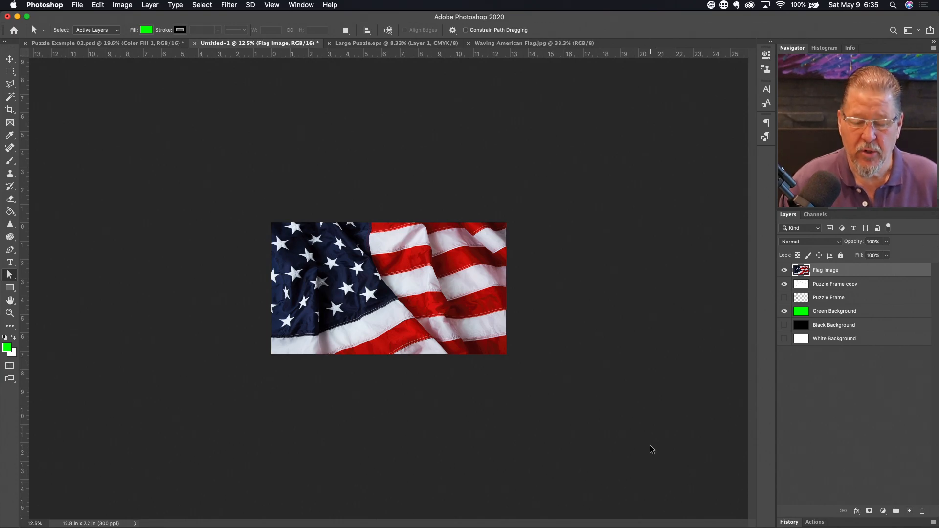
key("super+0")
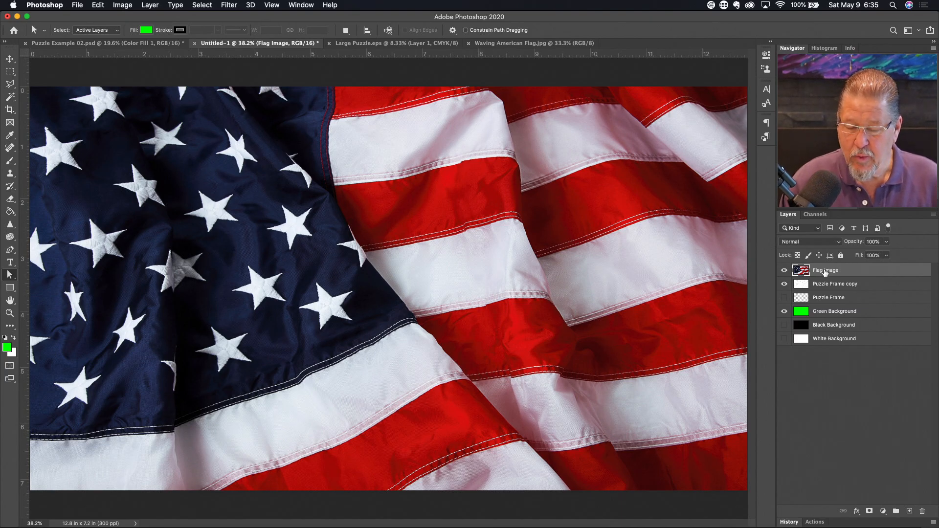
- Clip Flag Image to the puzzle frame and show Black Background instead of green and white
right_click(826, 272)
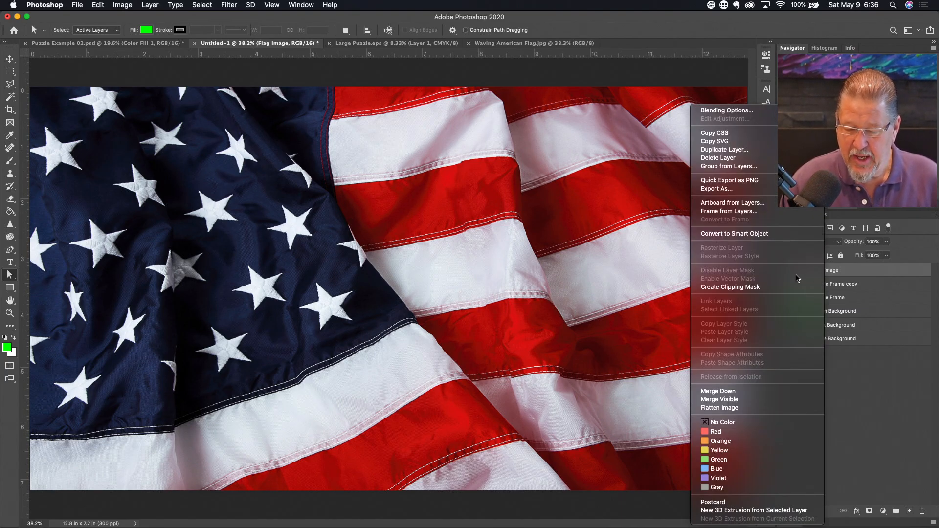
left_click(750, 287)
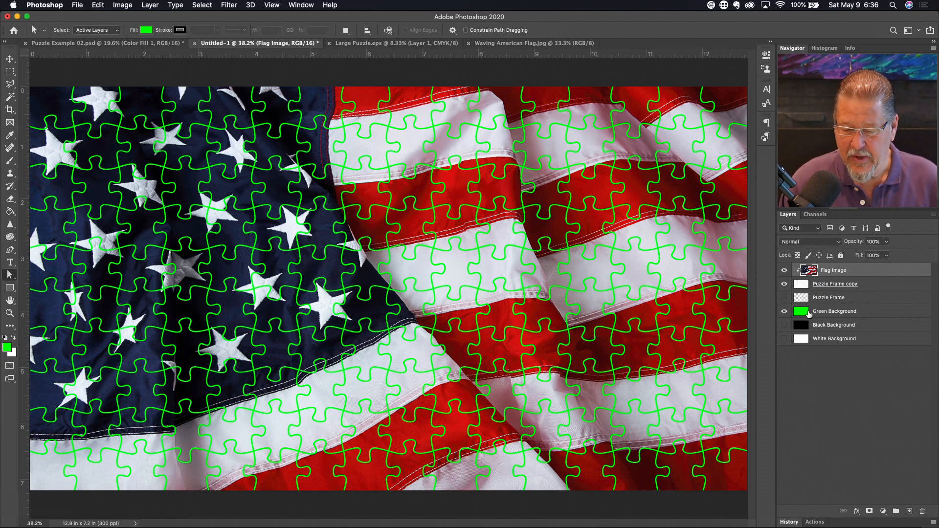
left_click(785, 312)
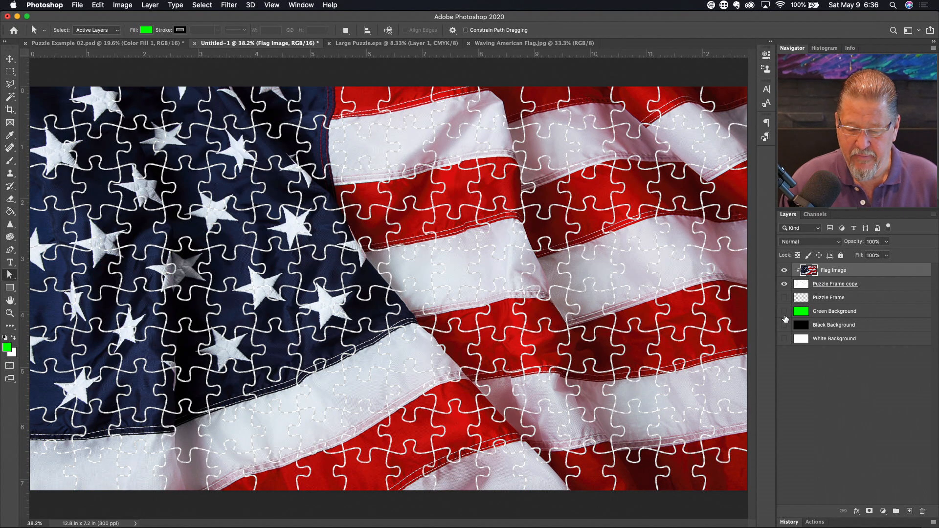
left_click(784, 339)
left_click(784, 326)
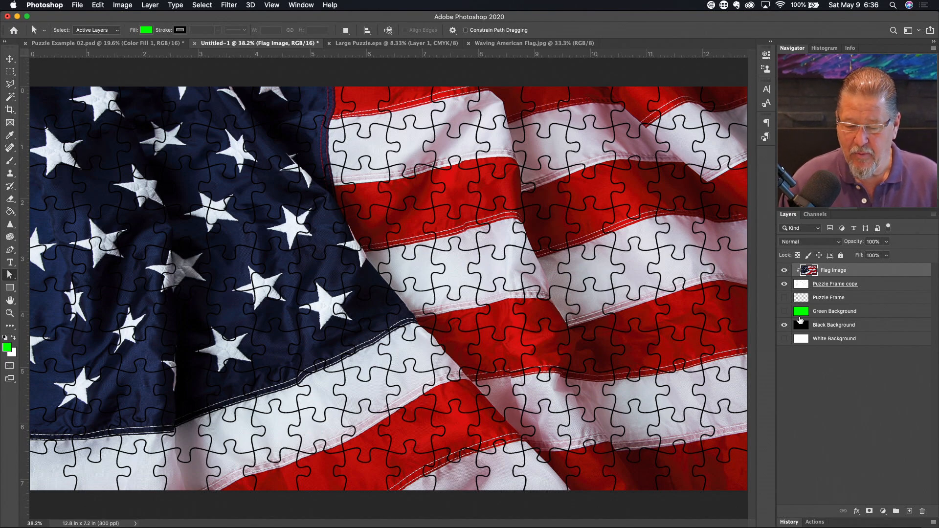
- Compare green, white and black seam backgrounds, keep black, and select Puzzle Frame copy
left_click(785, 312)
left_click(785, 312)
left_click(784, 325)
left_click(784, 338)
left_click(785, 339)
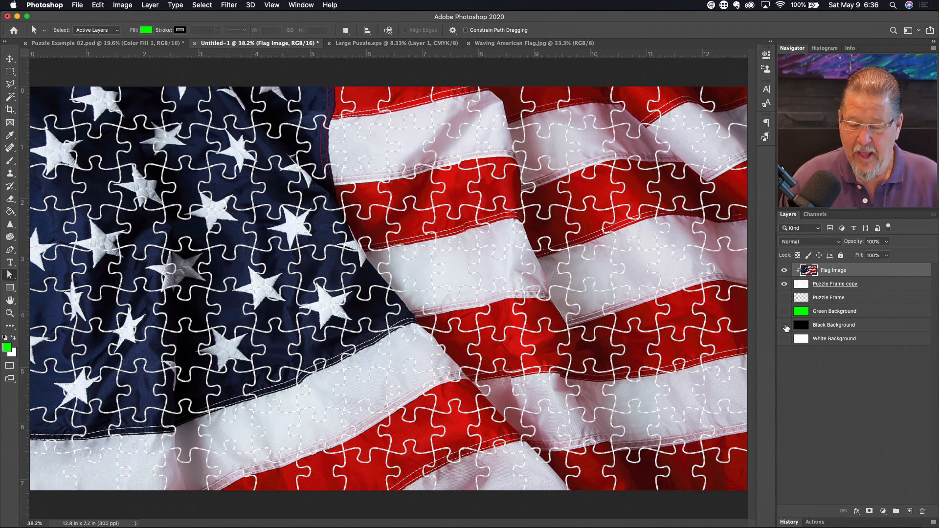
left_click(785, 325)
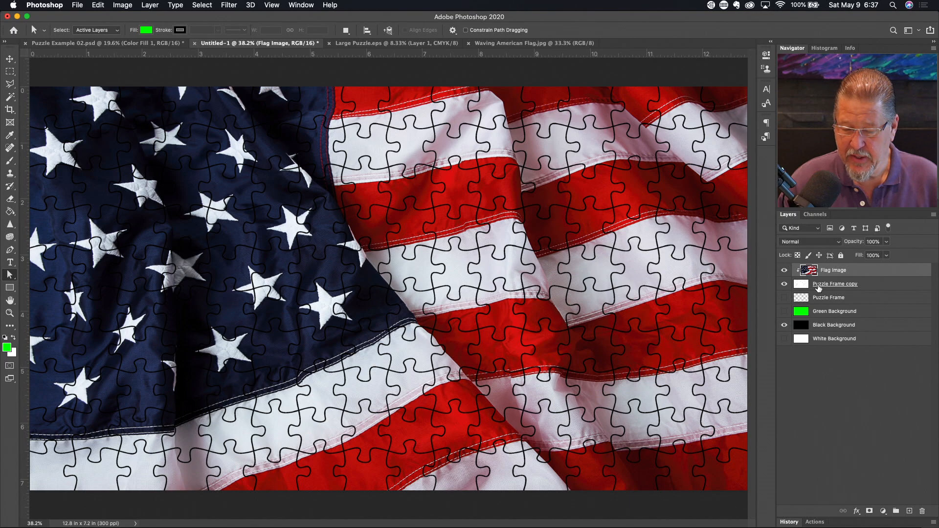
left_click(836, 287)
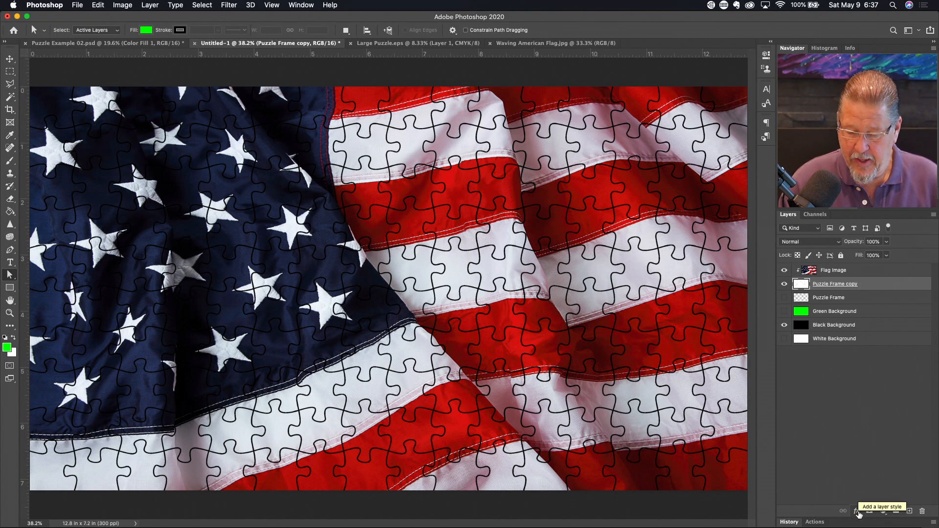
- Add a Pillow Emboss Bevel & Emboss with raised depth, adjusted soften and lighting angle
left_click(858, 511)
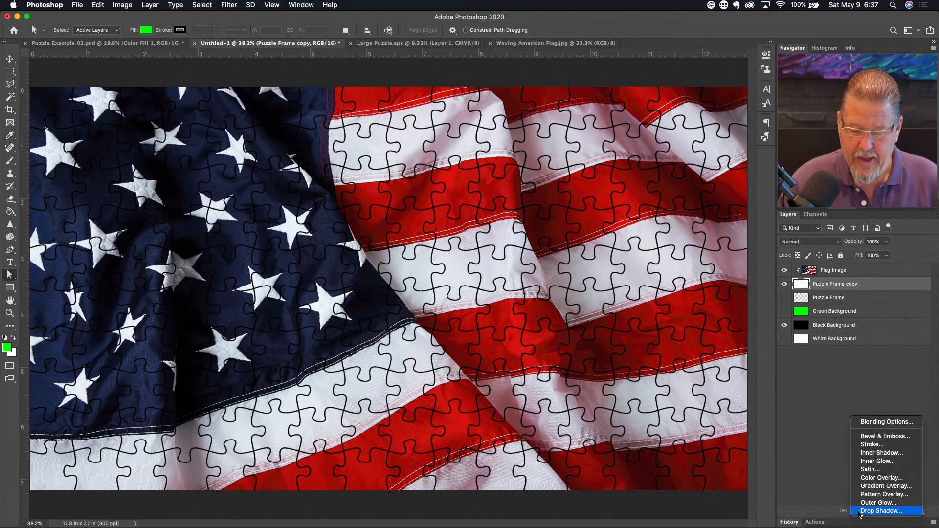
left_click(888, 437)
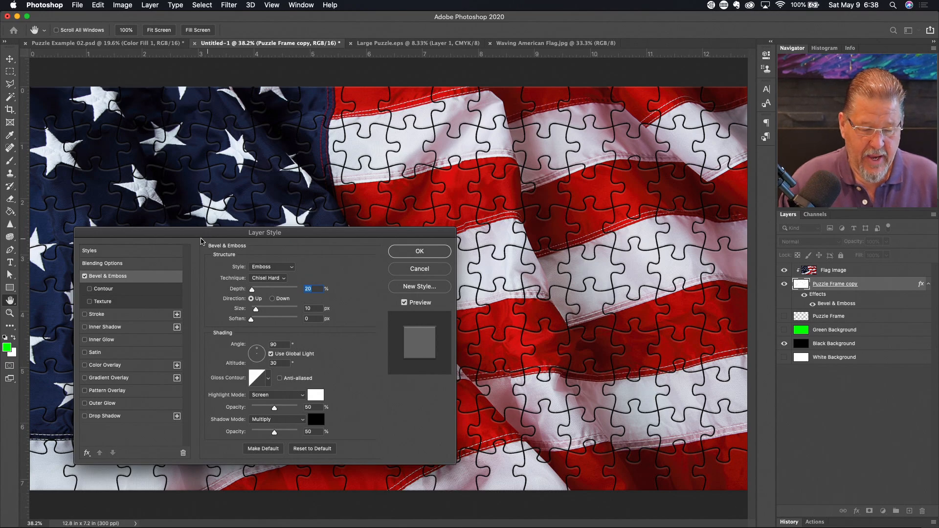
left_click_drag(290, 236, 345, 219)
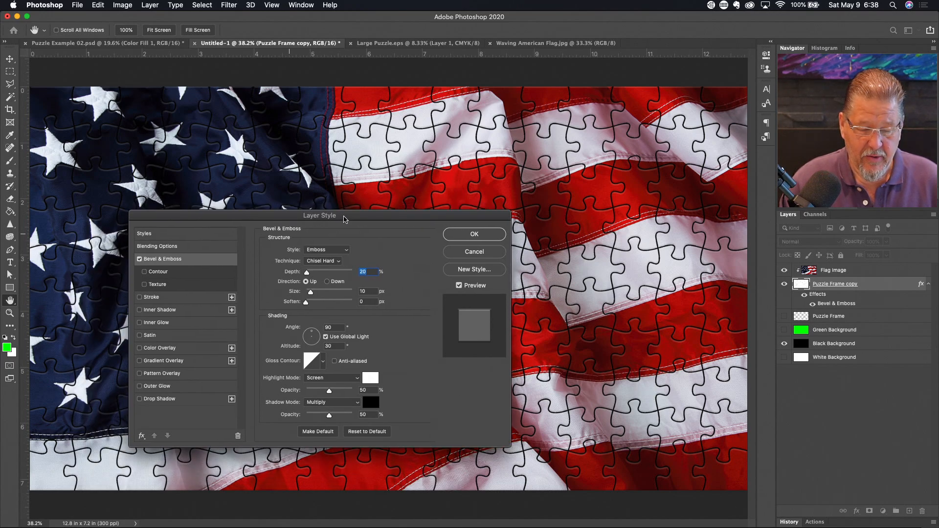
left_click(338, 250)
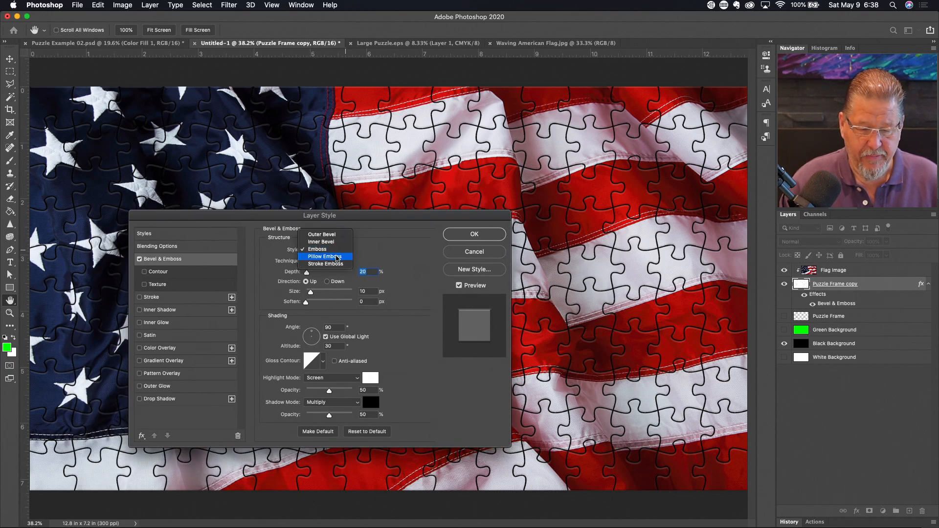
left_click(338, 257)
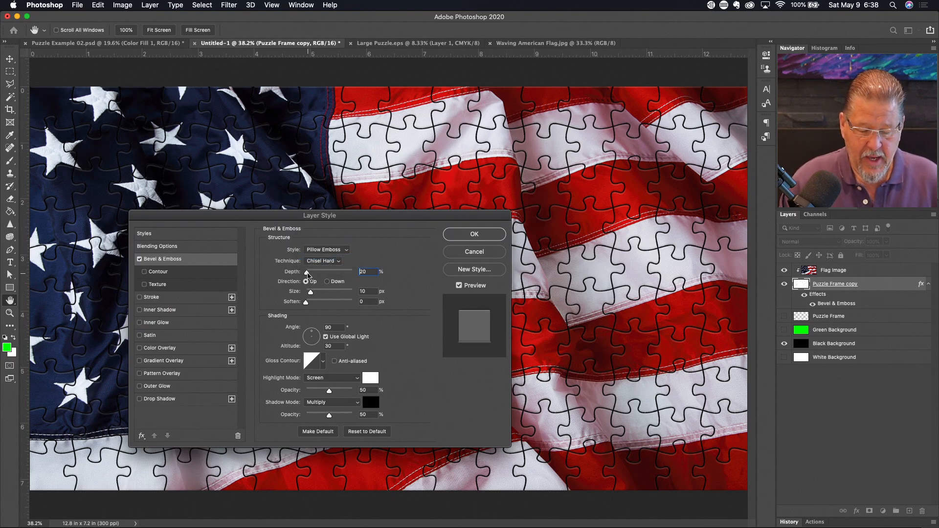
double_click(374, 272)
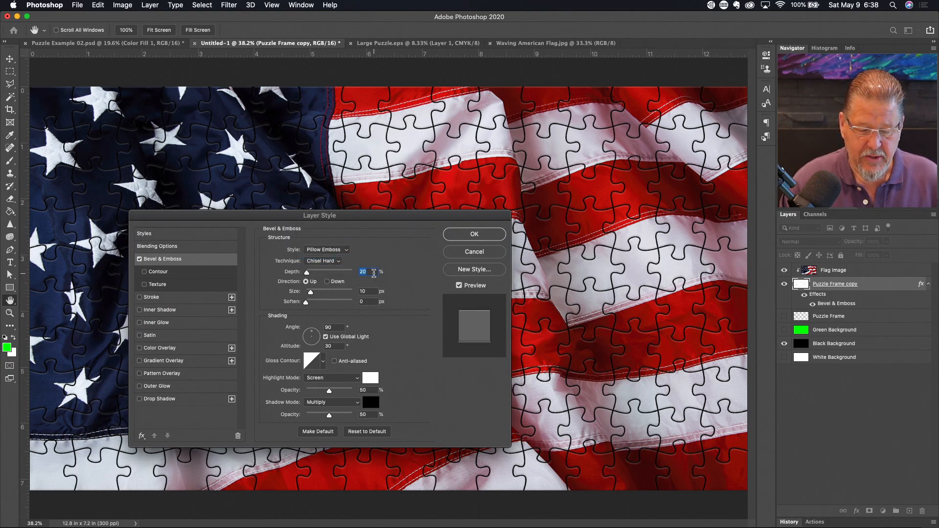
key("shift+Up")
key("shift+Up")
key("shift+Up")
key("shift+Up")
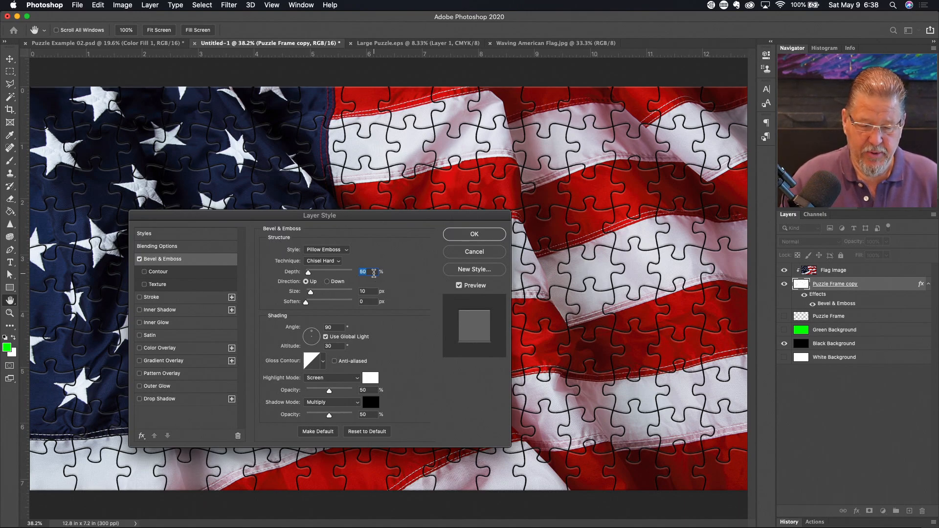
double_click(372, 291)
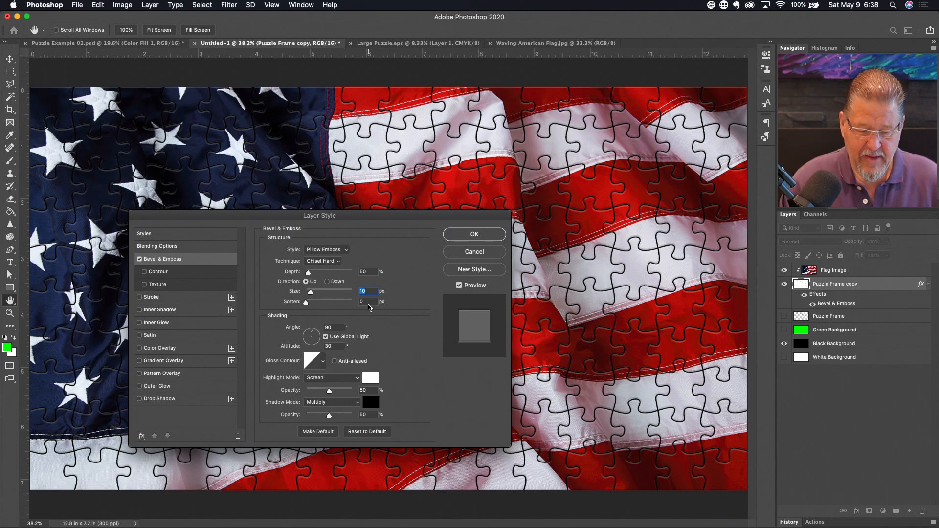
double_click(370, 302)
type("16")
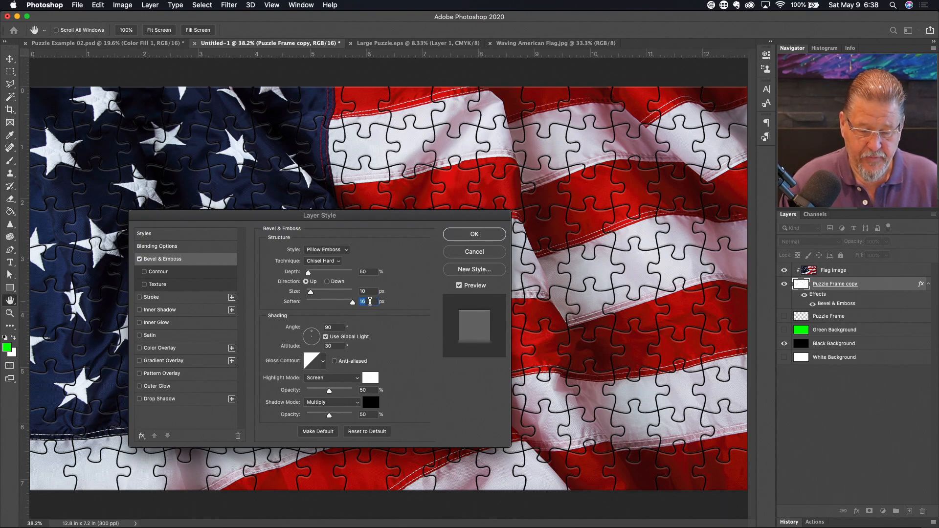
type("6")
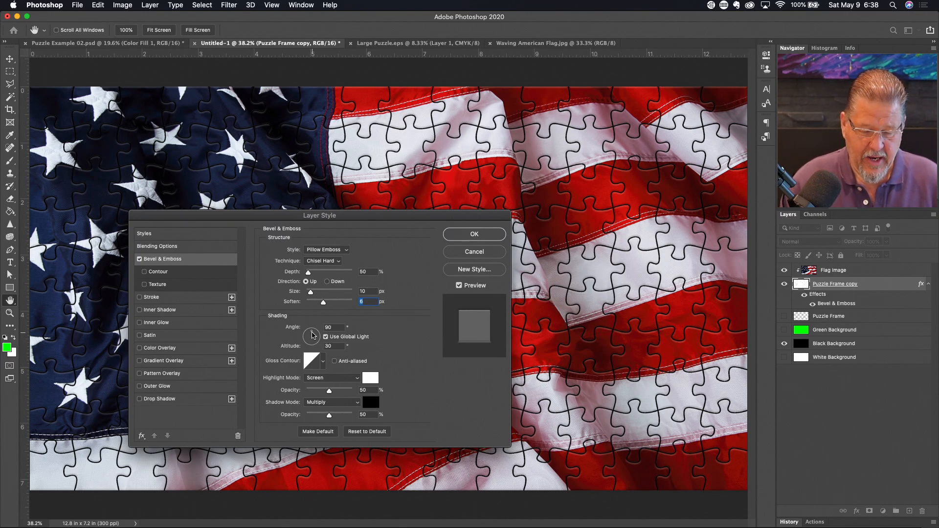
left_click_drag(313, 335, 309, 335)
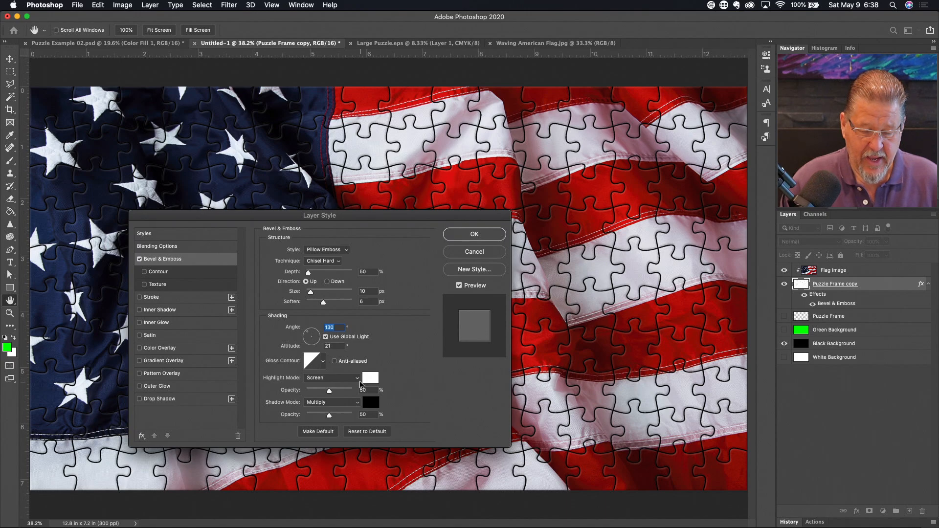
- Set the bevel highlight to Normal blend mode with a pure black colour
left_click(358, 378)
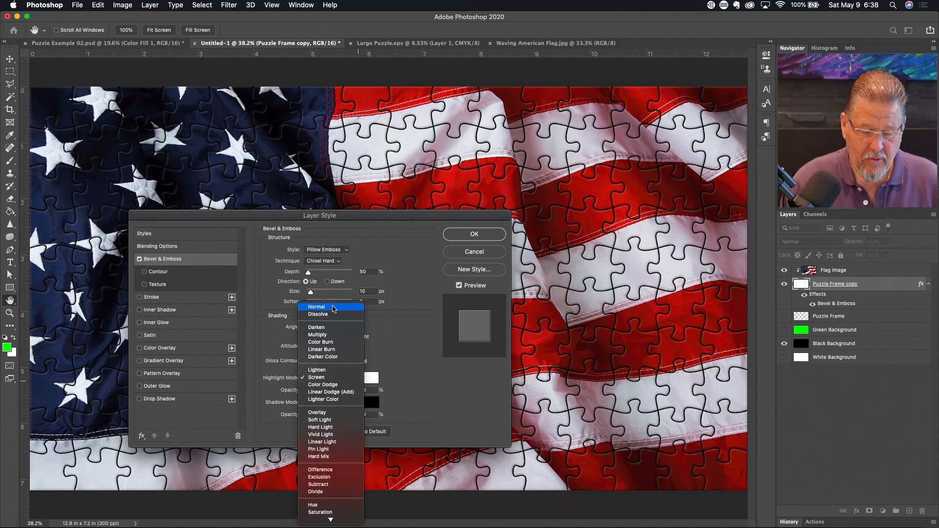
left_click(335, 307)
left_click(371, 378)
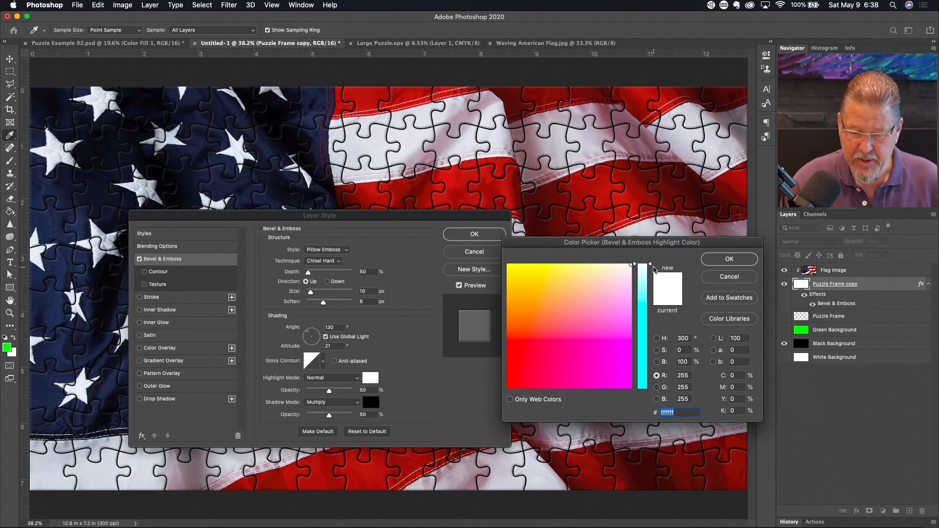
left_click_drag(651, 267, 642, 388)
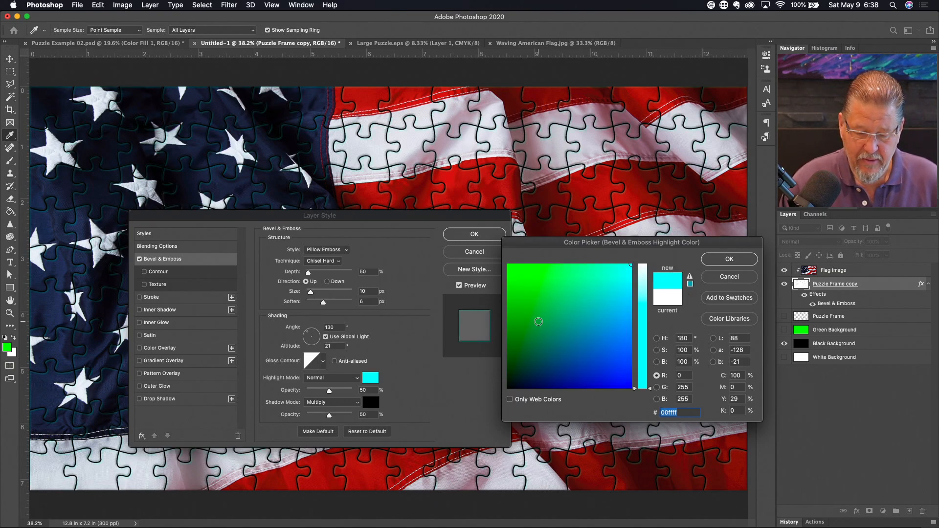
left_click_drag(523, 382, 508, 389)
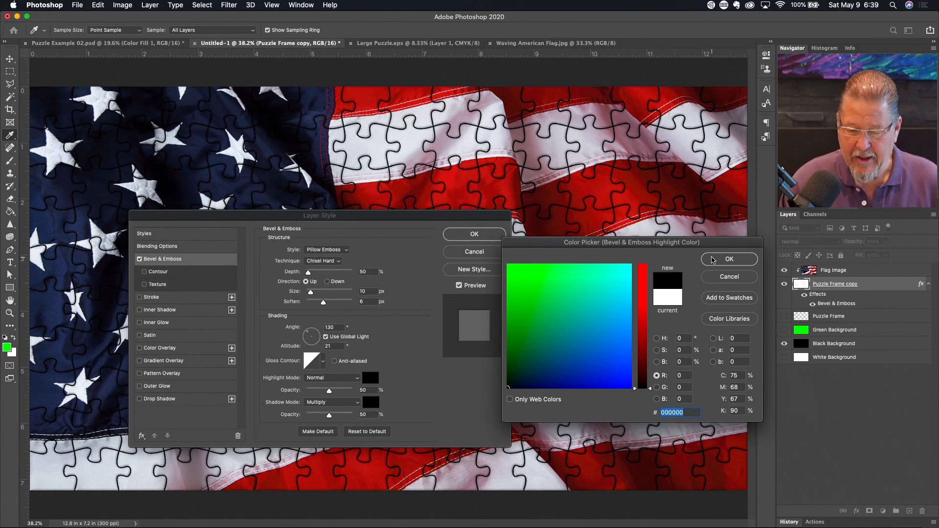
left_click(712, 260)
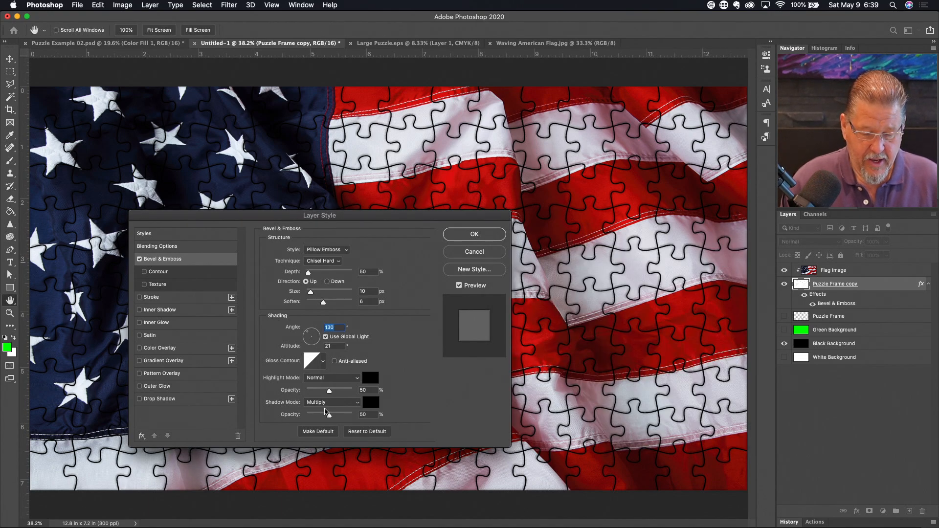
- Set the shadow to Normal and raise highlight opacity to 80% and shadow opacity to 79%
left_click(352, 403)
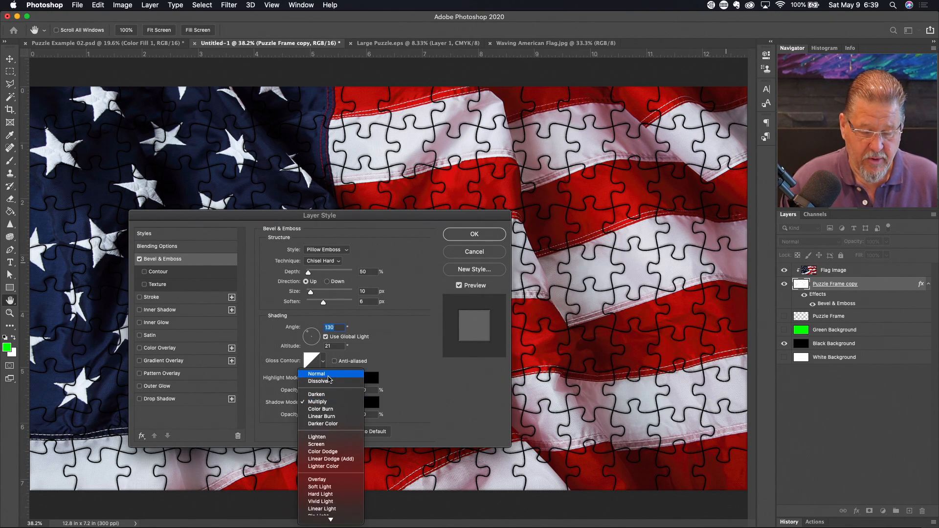
left_click(328, 375)
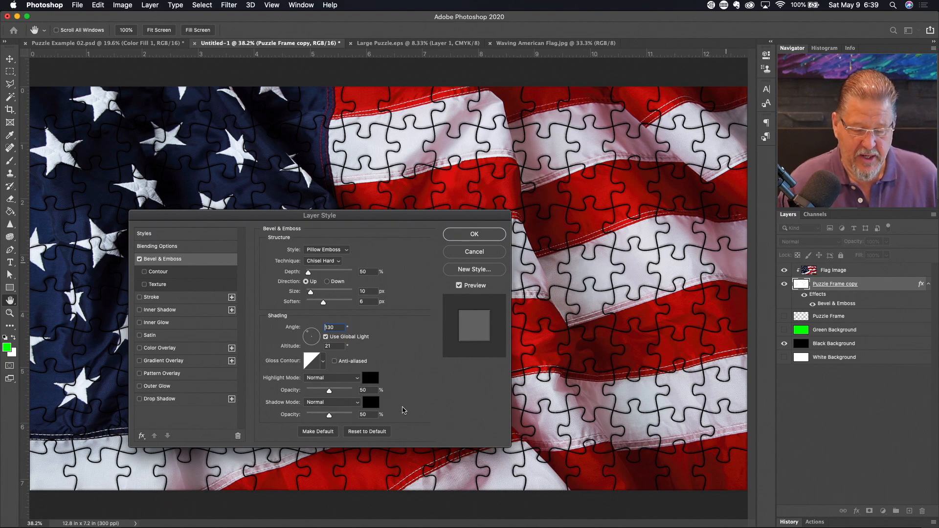
left_click_drag(330, 392, 343, 393)
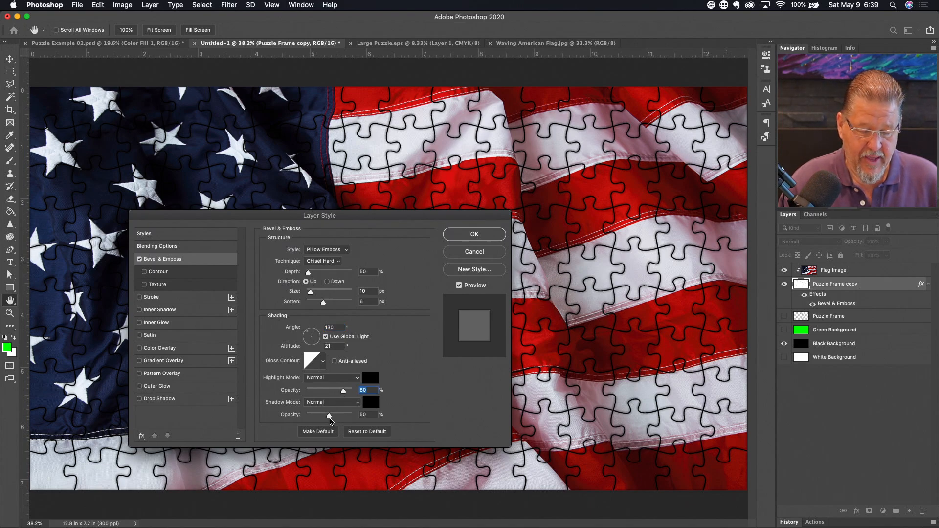
left_click_drag(330, 416, 343, 417)
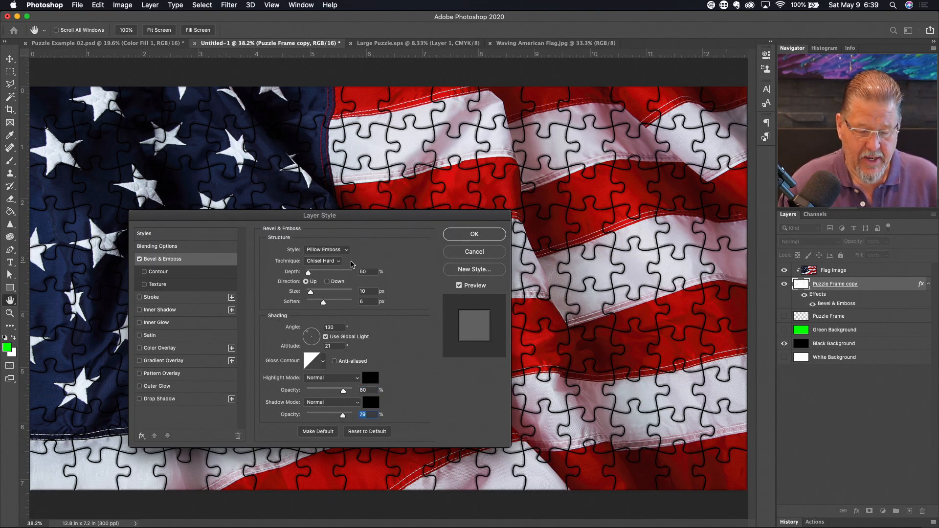
left_click(338, 262)
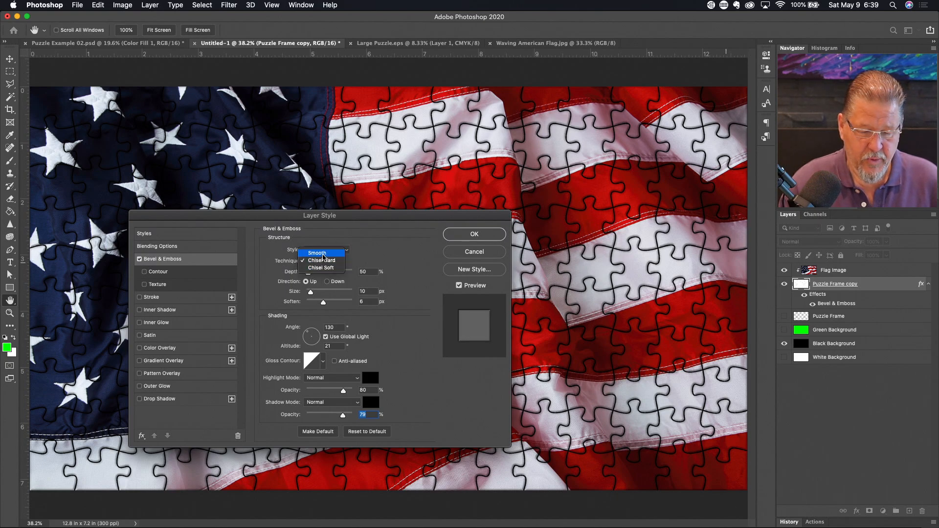
- Switch the bevel technique to Smooth and set Soften to 5
left_click(318, 253)
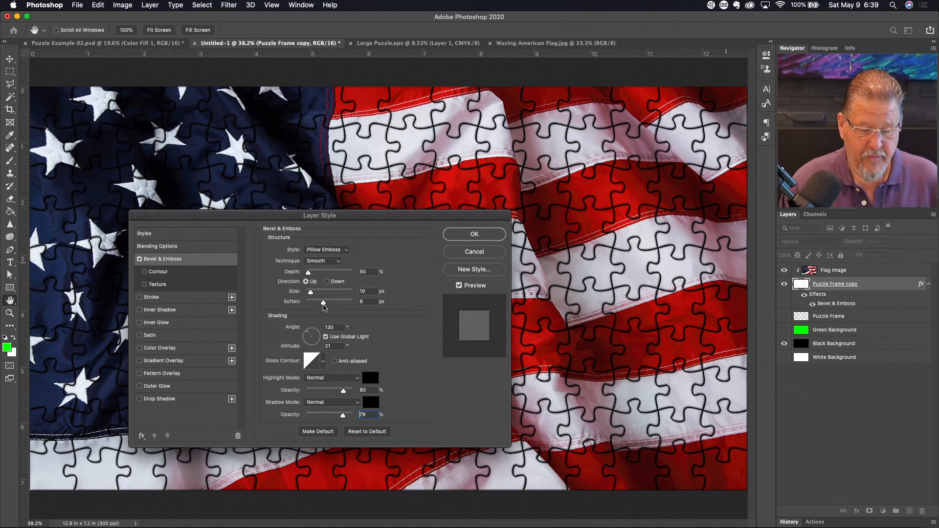
left_click(368, 303)
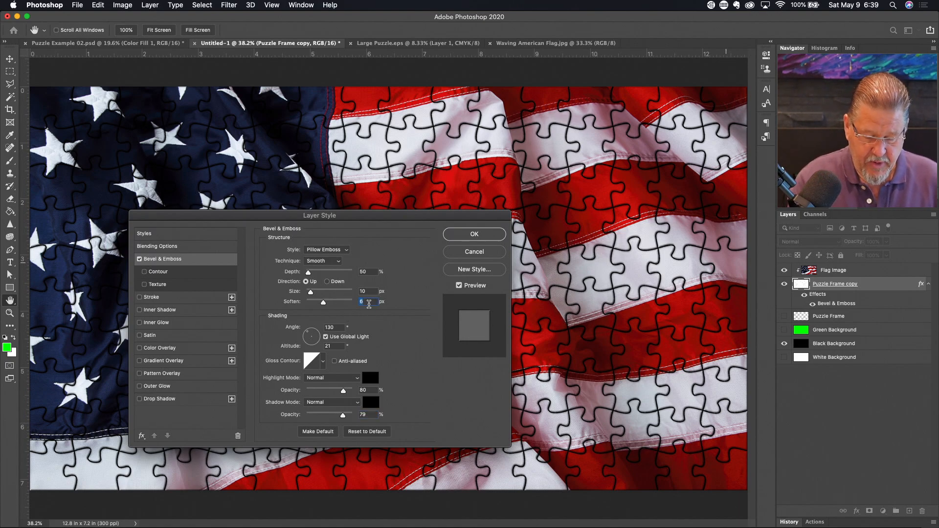
type("5")
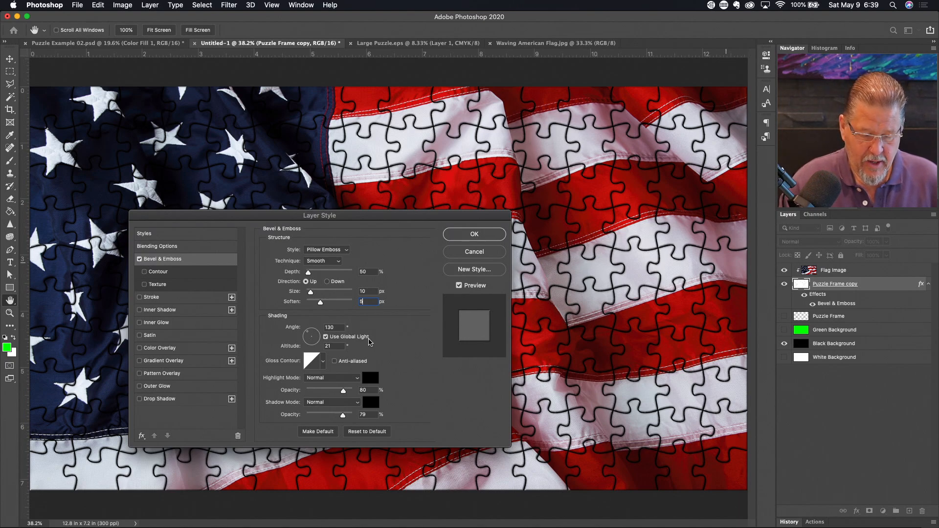
- Nudge the lighting altitude down and back up until it settles at 45°
left_click(333, 346)
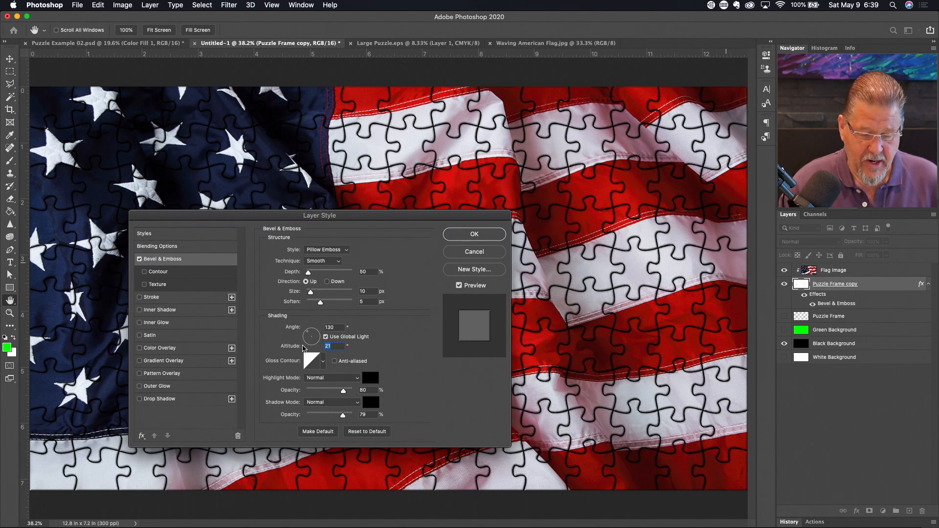
key("Down")
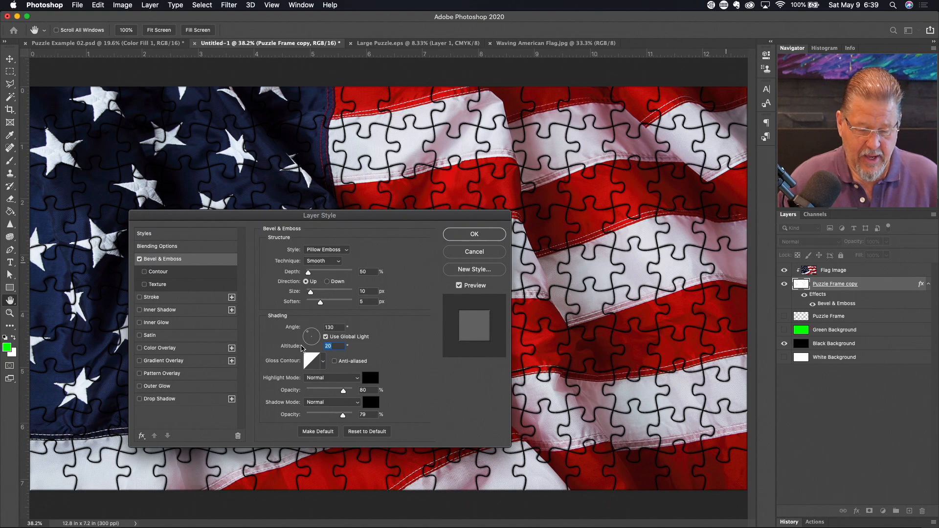
key("Down")
key("Down")
key("Down")
key("Down")
key("Down")
key("Down")
key("Down")
key("Down")
key("Down")
key("Down")
key("Down")
key("Down")
key("Down")
key("Down")
key("Down")
key("Down")
key("Down")
key("Down")
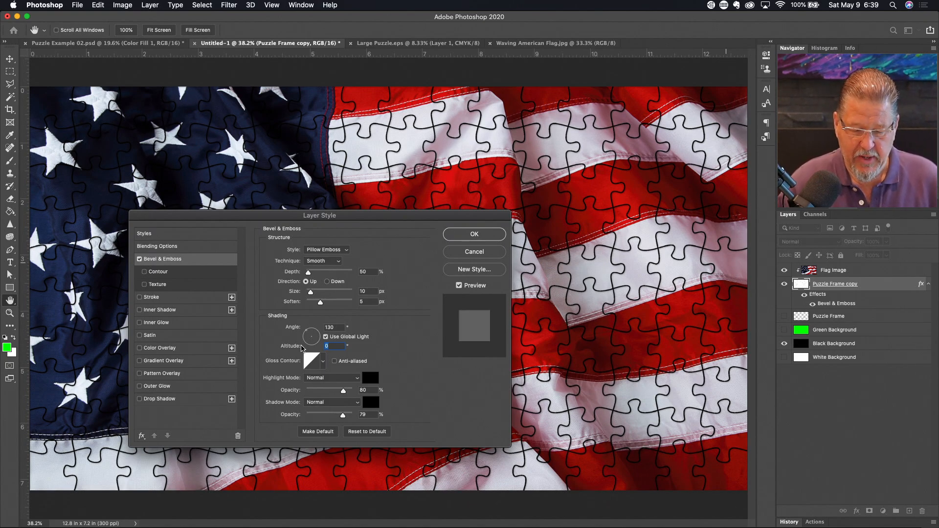
key("shift+Up")
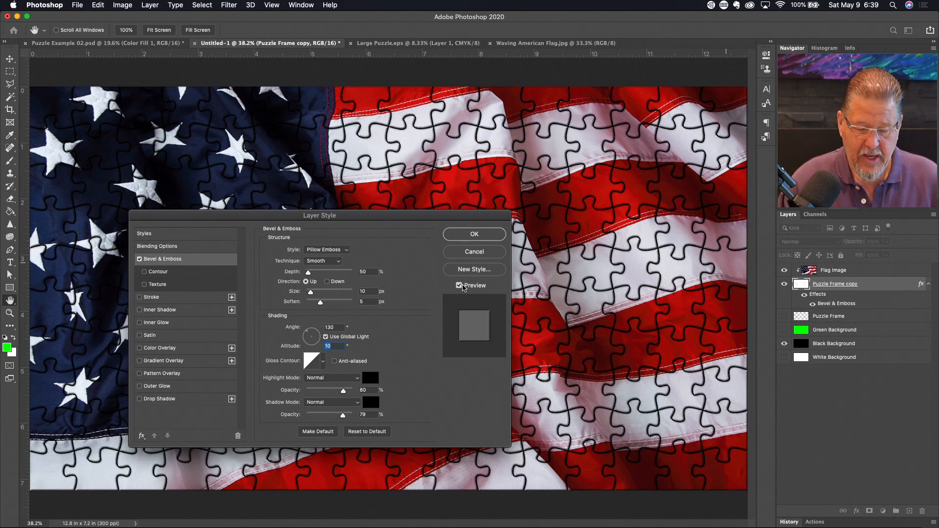
key("shift+Up")
key("shift+Up")
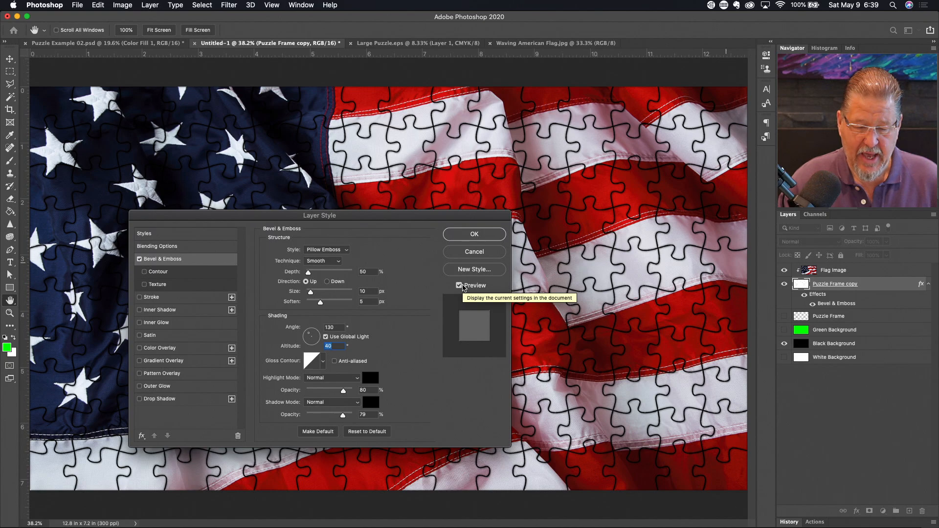
key("shift+Up")
key("shift+Up")
key("shift+Up")
key("shift+Up")
key("shift+Up")
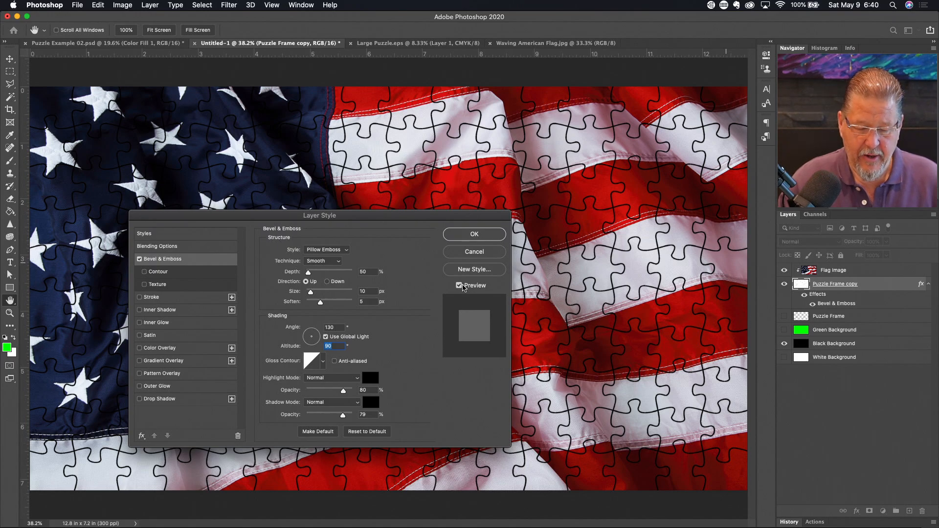
key("shift+Down")
key("shift+Down")
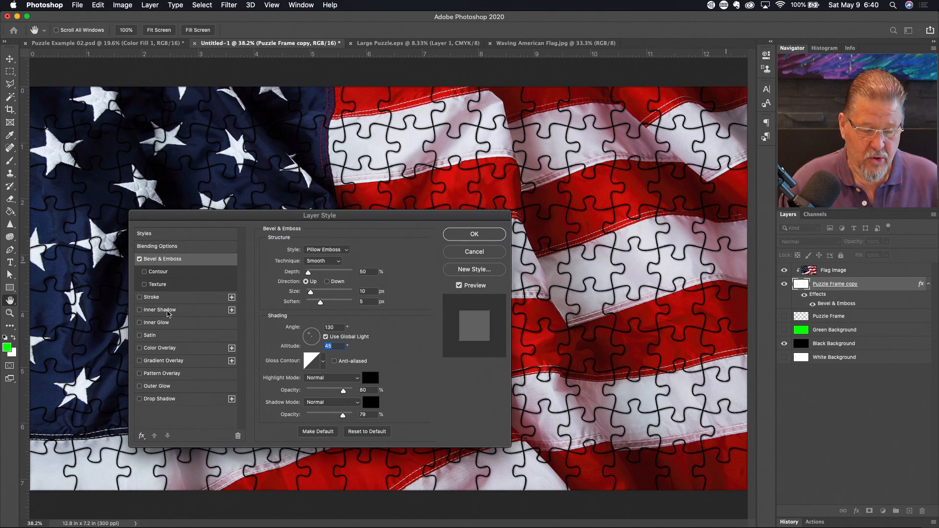
left_click(166, 310)
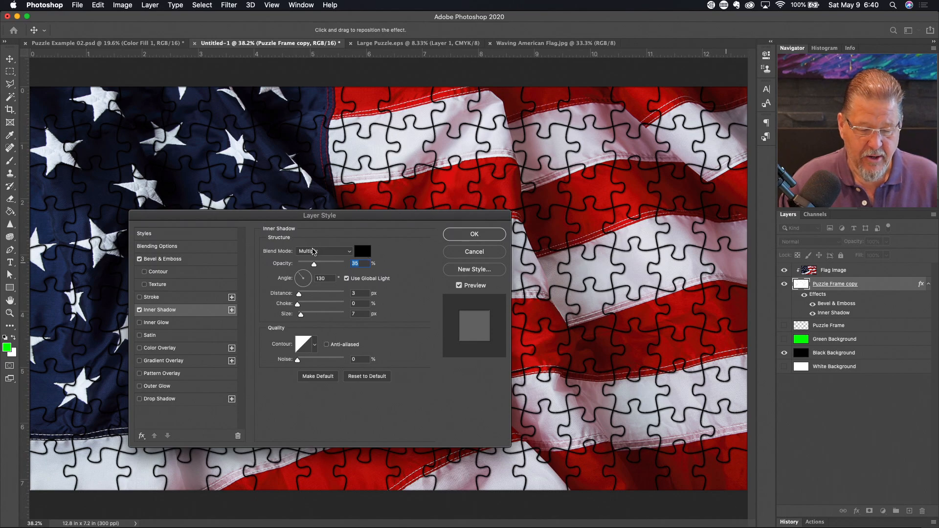
- Give the Inner Shadow a Normal blend mode and a white (ffffff) colour
left_click(313, 252)
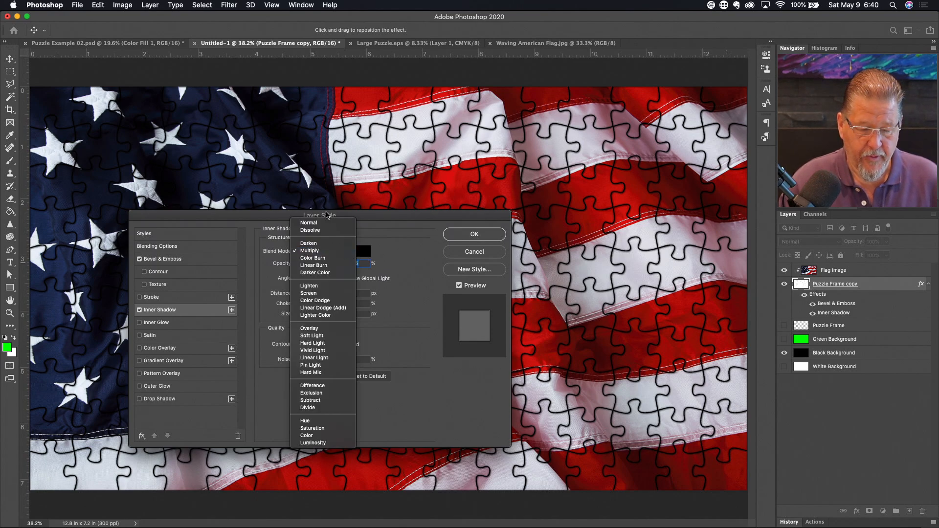
left_click(313, 223)
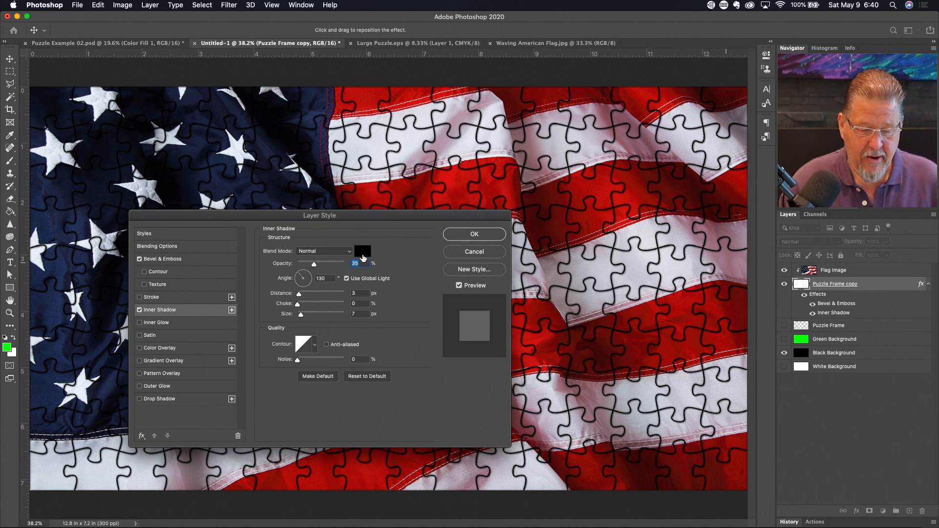
left_click(362, 251)
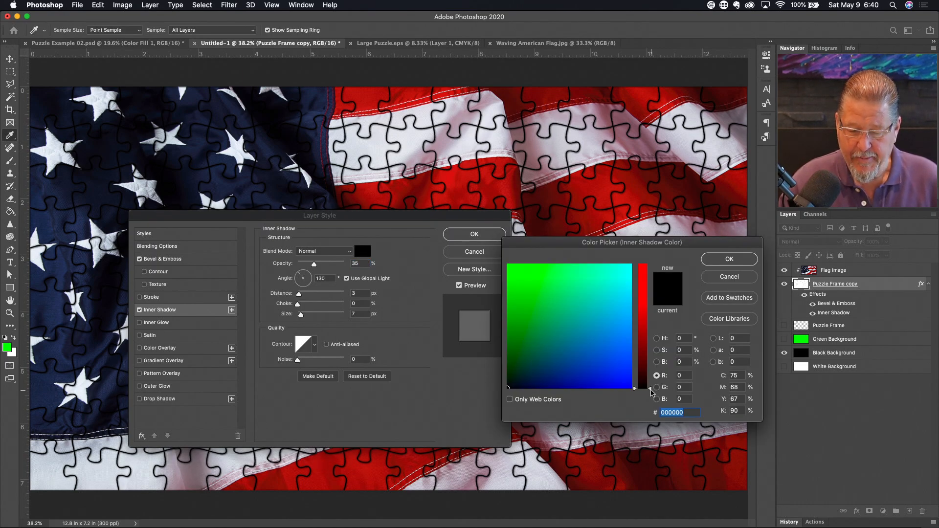
left_click_drag(649, 390, 647, 262)
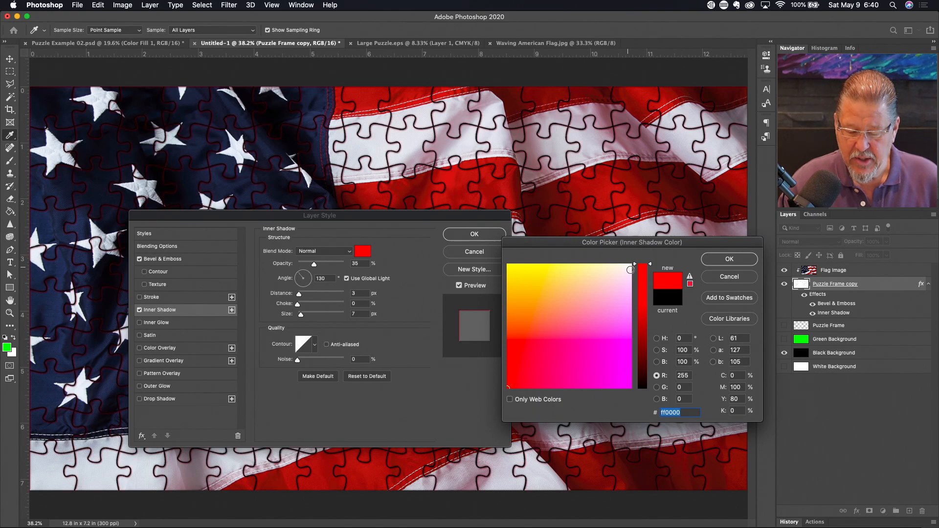
left_click_drag(630, 267, 636, 260)
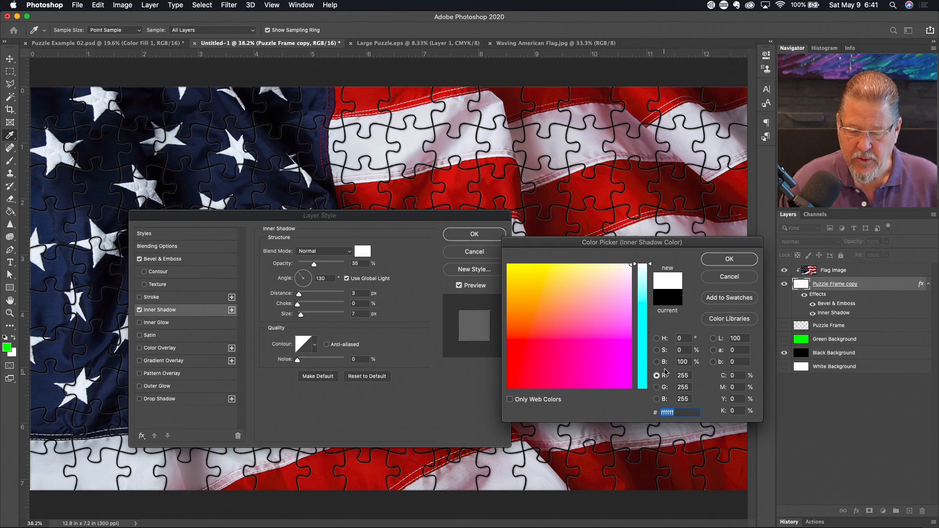
left_click(728, 265)
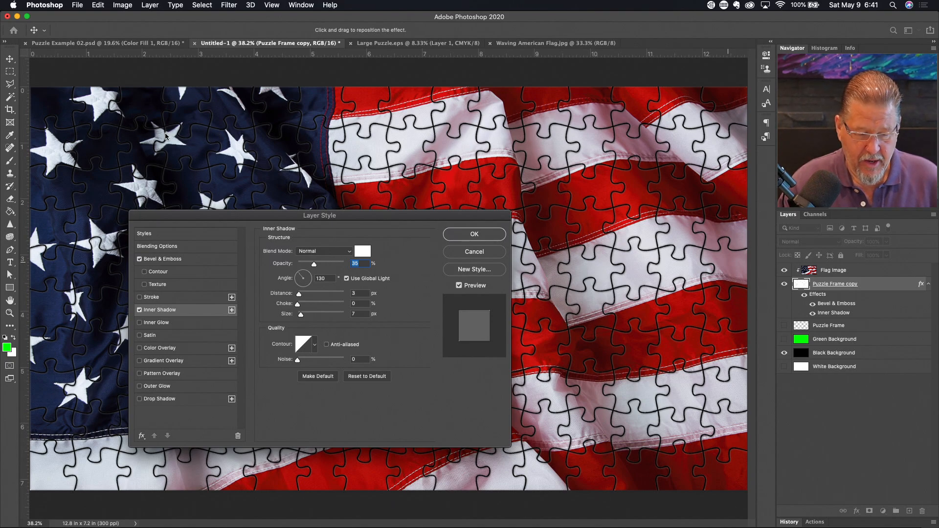
- Toggle Inner Shadow off and on to compare, then confirm the layer style with OK
left_click(140, 310)
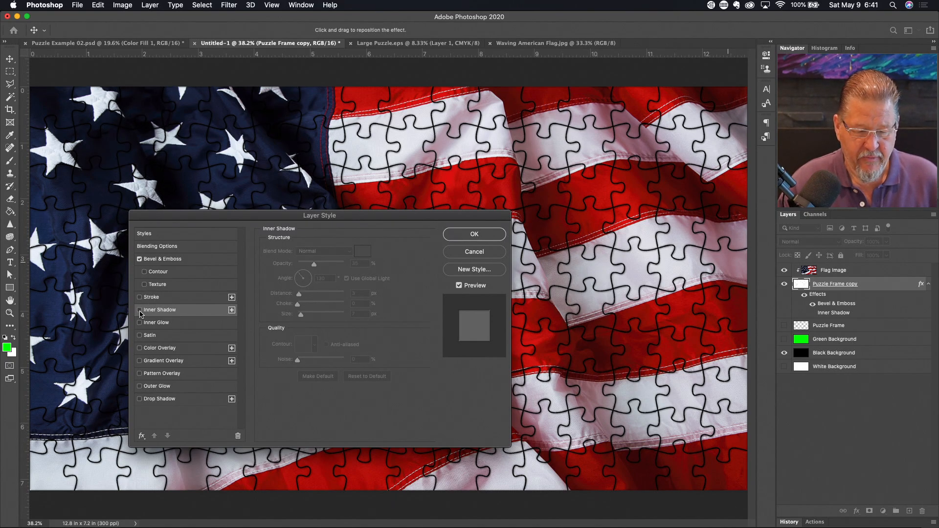
left_click(139, 310)
left_click(140, 310)
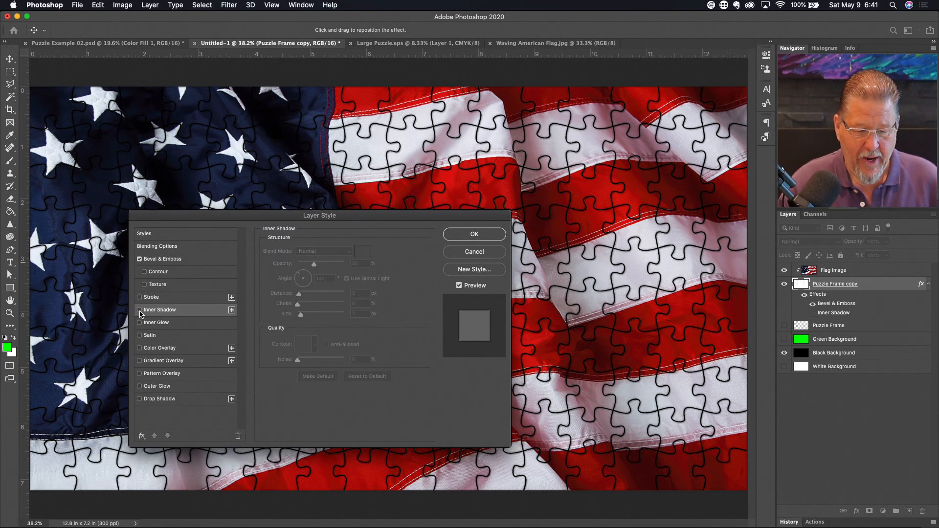
left_click(139, 310)
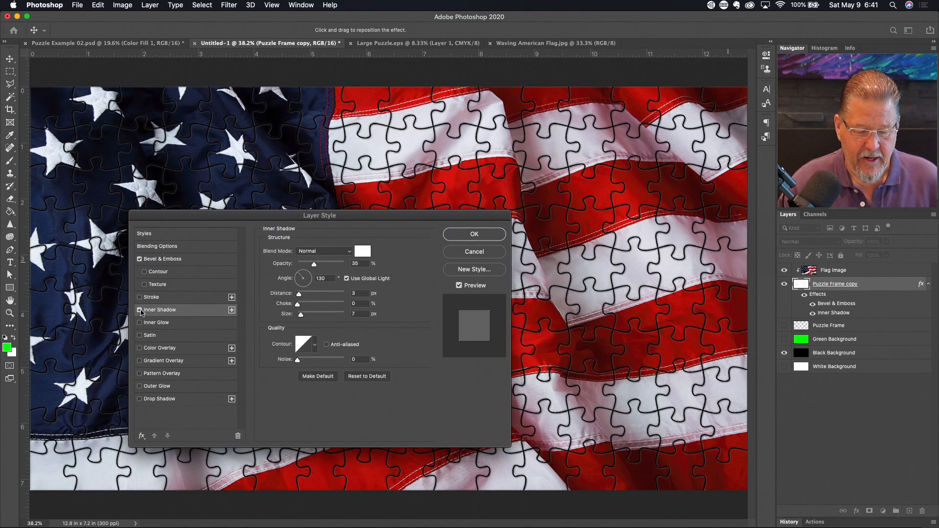
left_click(139, 311)
left_click(139, 310)
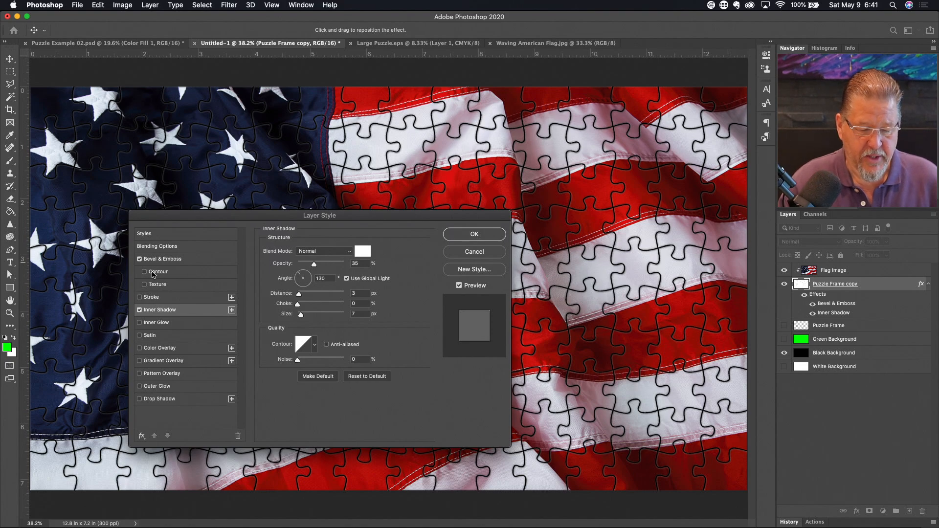
left_click(485, 236)
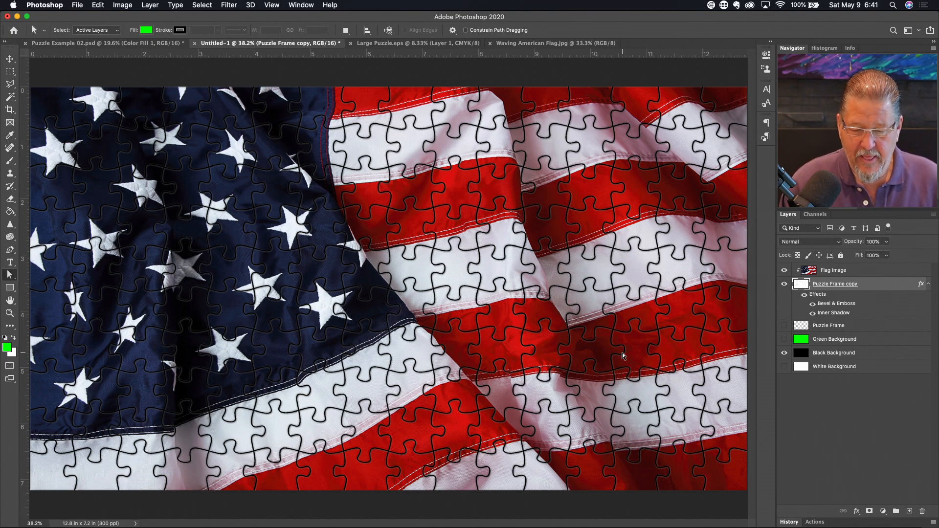
left_click(806, 297)
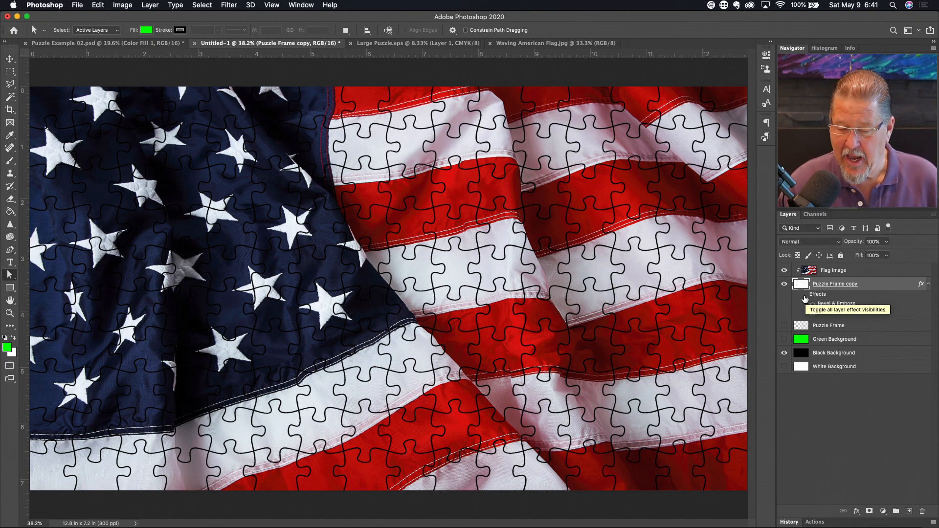
left_click(804, 298)
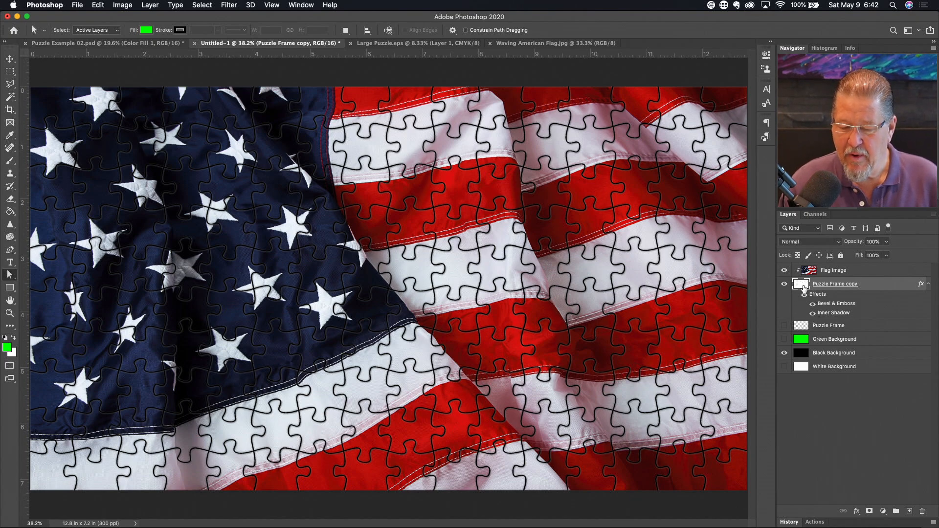
left_click(784, 355)
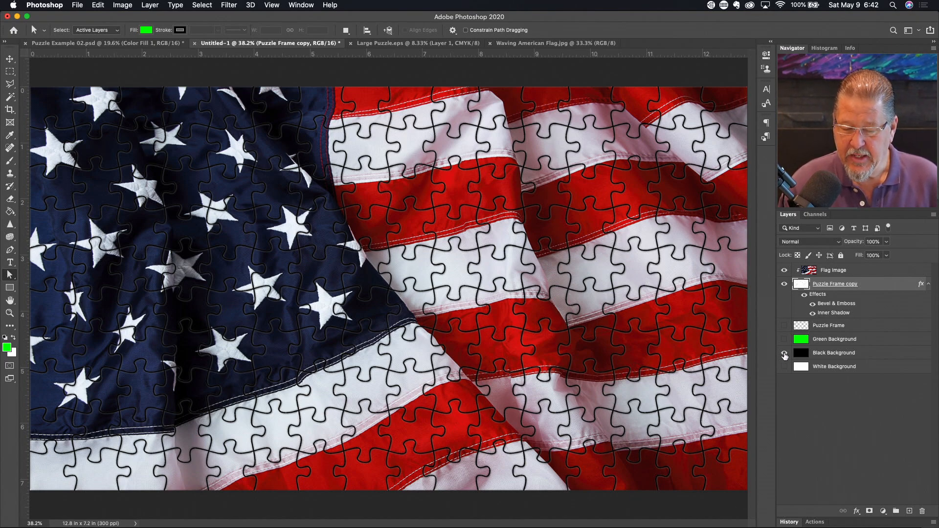
left_click(785, 354)
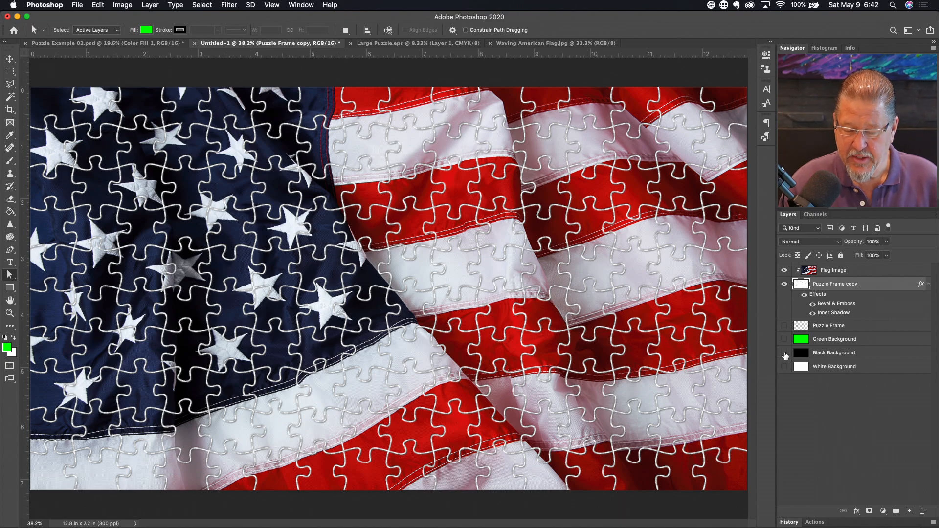
left_click(784, 340)
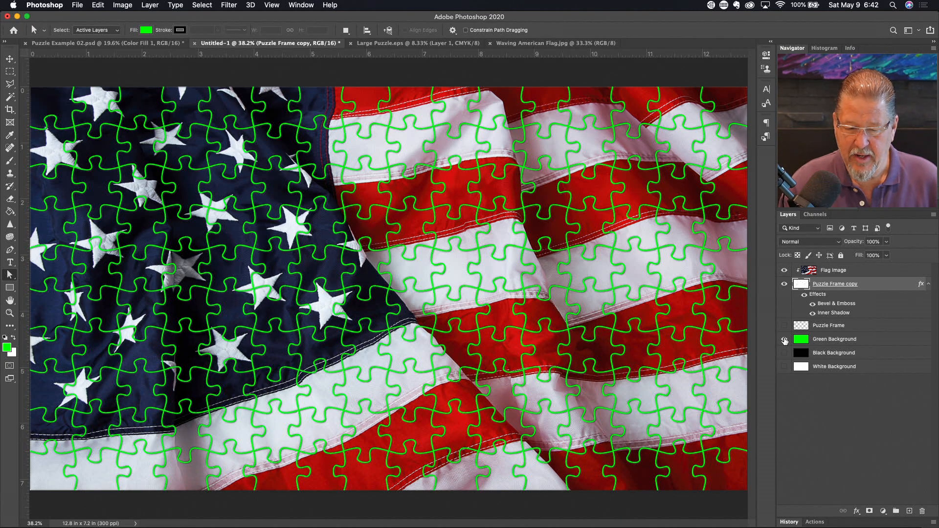
left_click(785, 340)
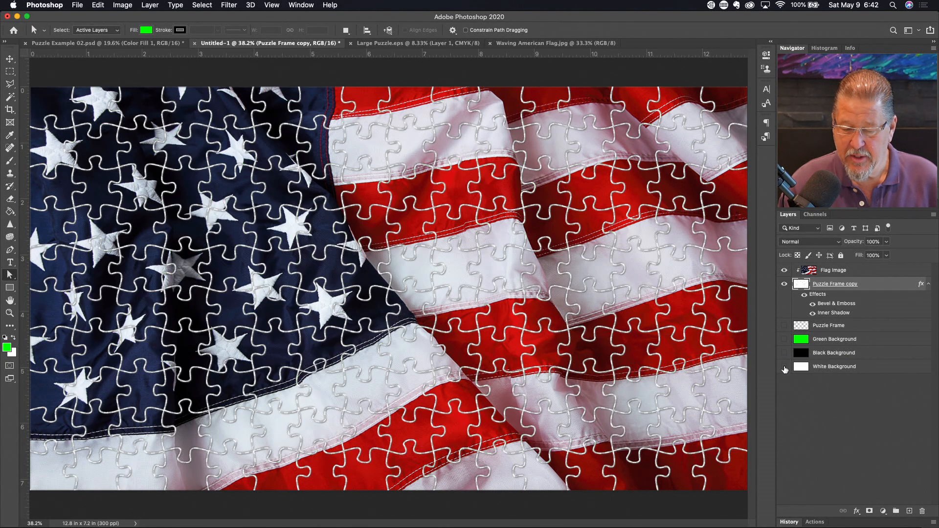
left_click(784, 367)
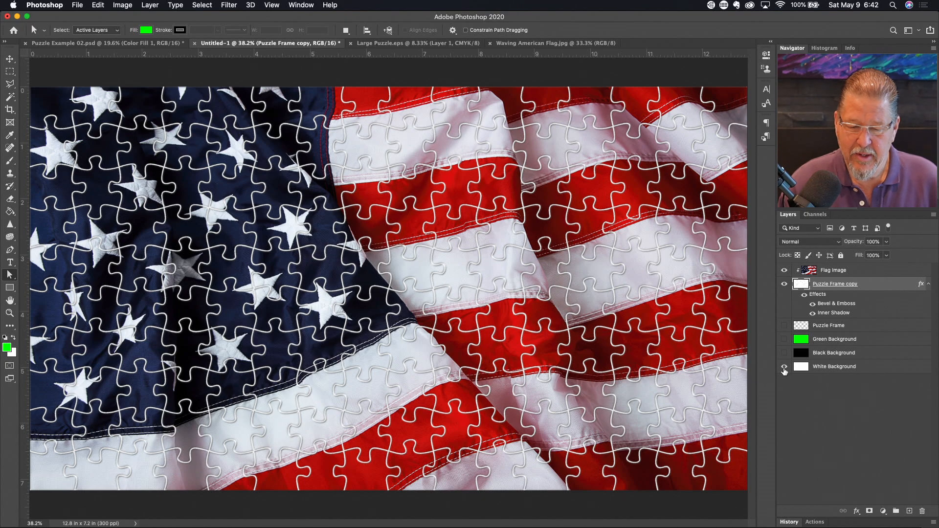
left_click(784, 353)
left_click(784, 367)
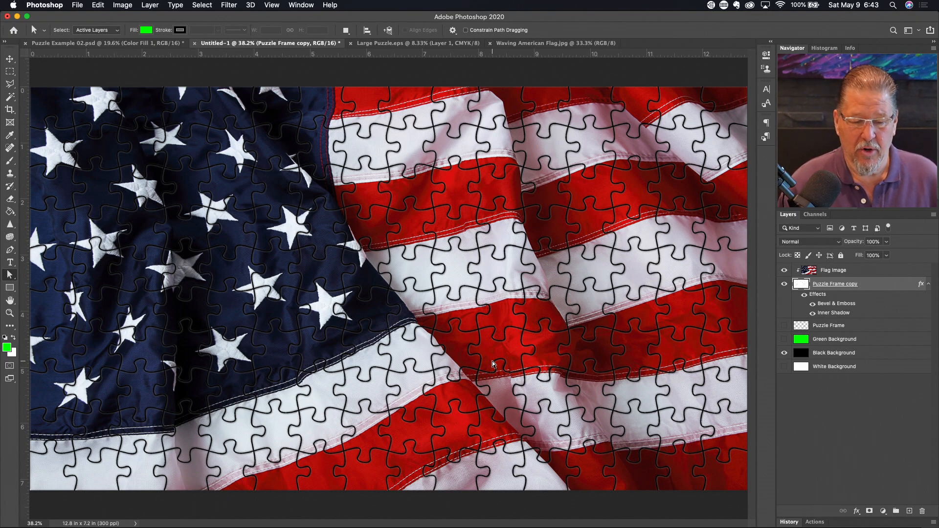
- Save the puzzle as 'Puzzle Example 03.psd' in the home folder, accepting the Photoshop format options
left_click(78, 5)
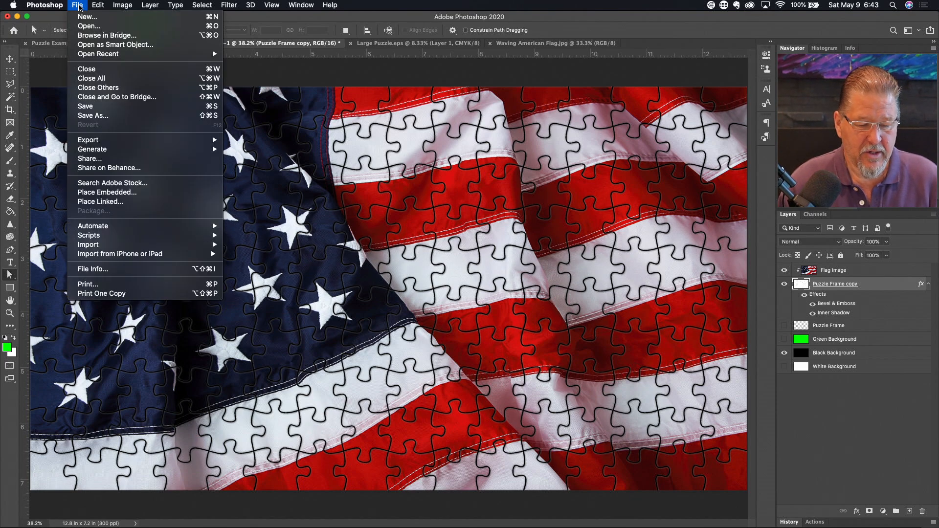
left_click(104, 106)
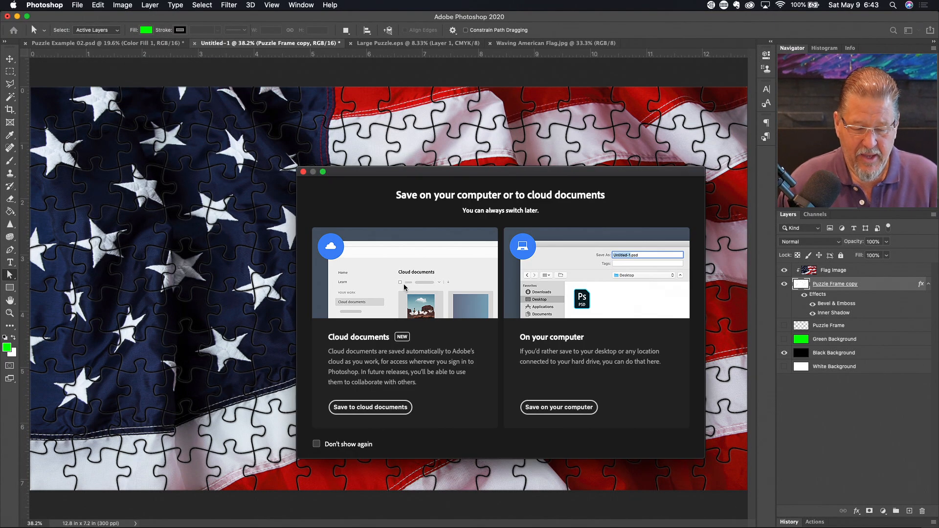
left_click(561, 408)
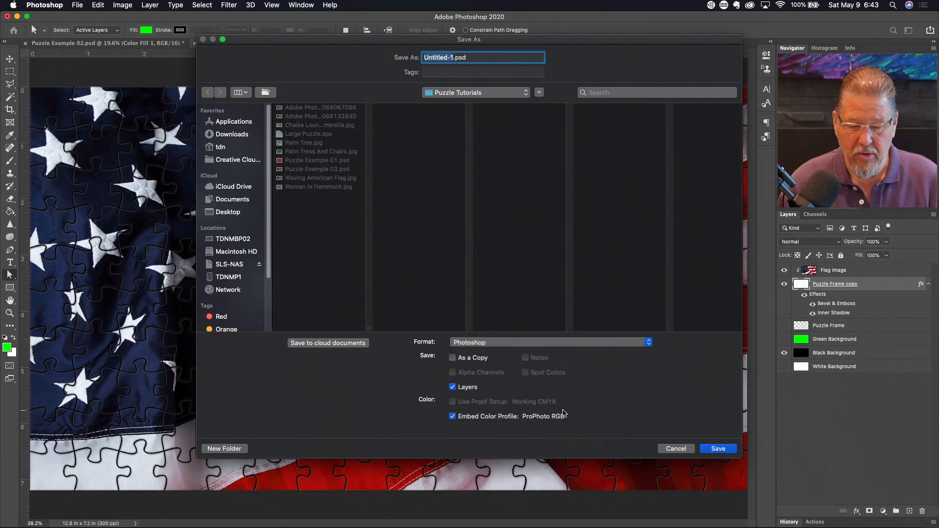
left_click(228, 146)
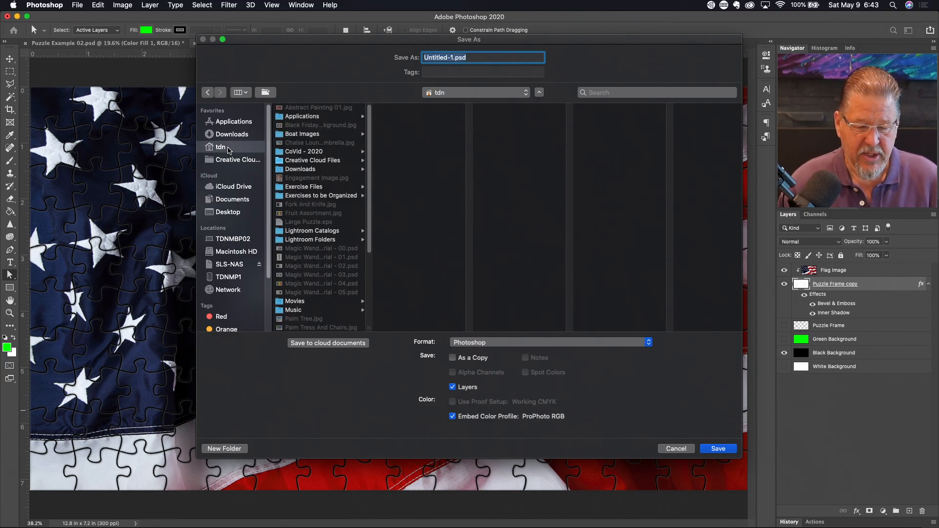
left_click(452, 57)
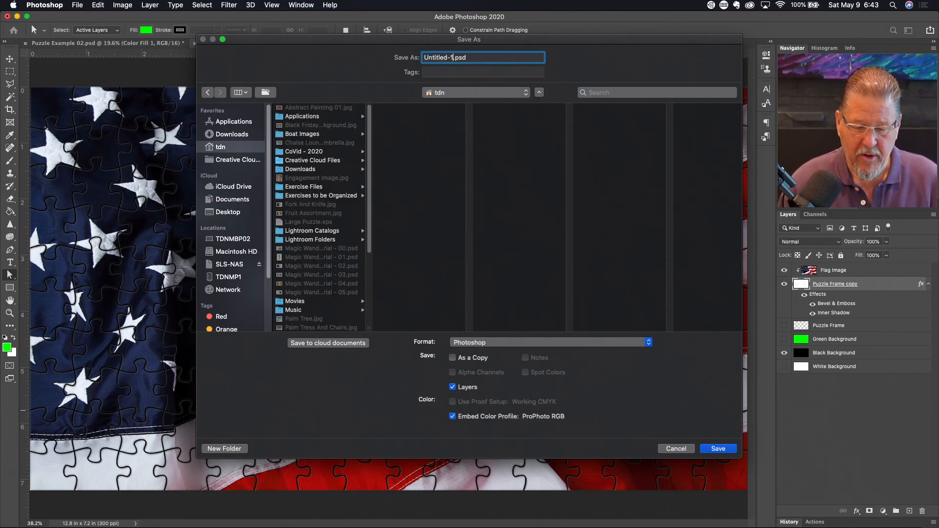
key("BackSpace")
key("BackSpace")
key("BackSpace")
key("BackSpace")
key("BackSpace")
key("BackSpace")
key("BackSpace")
key("BackSpace")
key("BackSpace")
key("BackSpace")
type("Puzzle E")
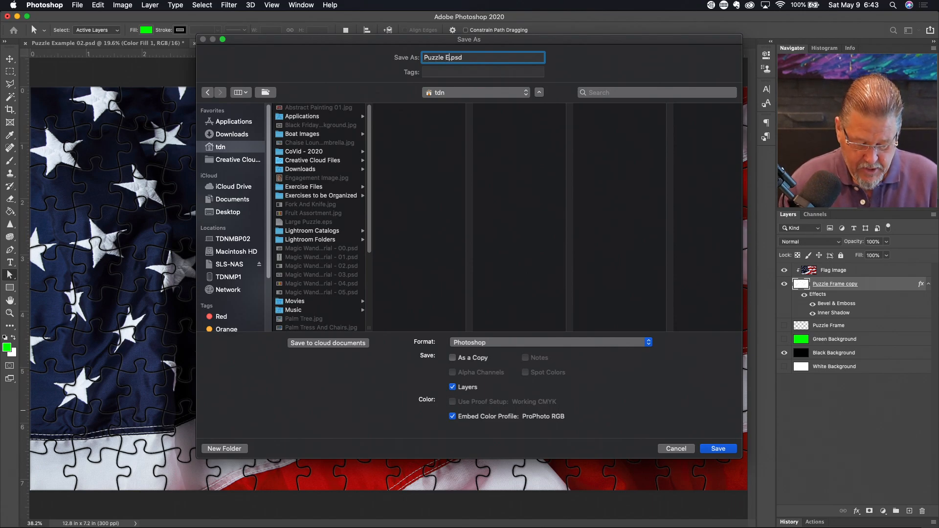
type("xample 03")
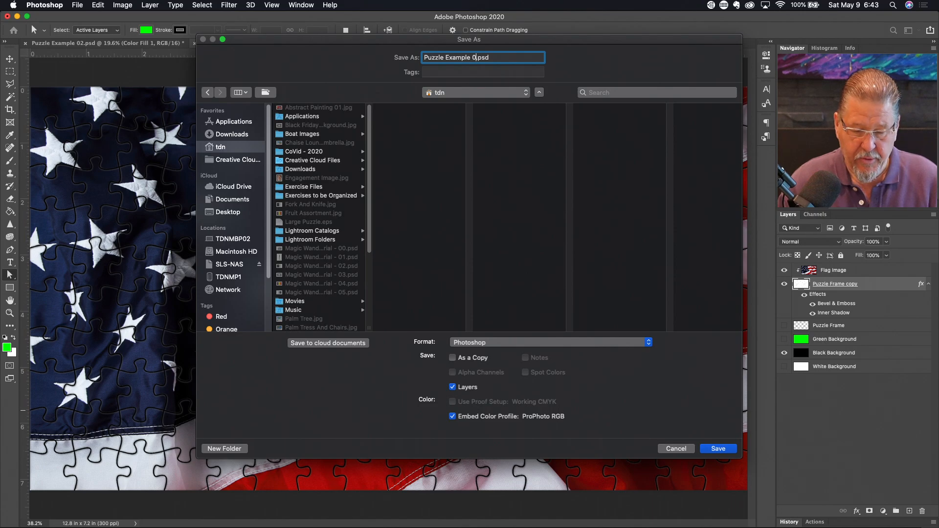
left_click(725, 451)
left_click(620, 284)
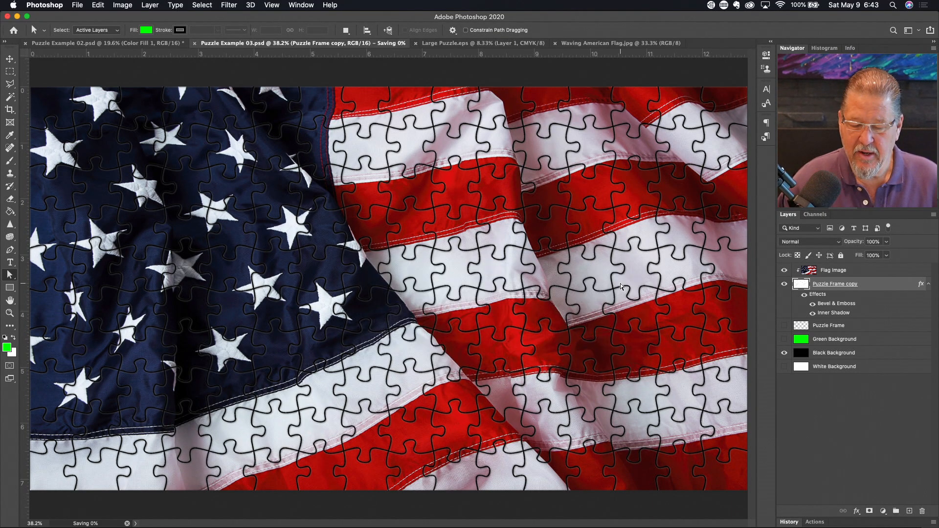